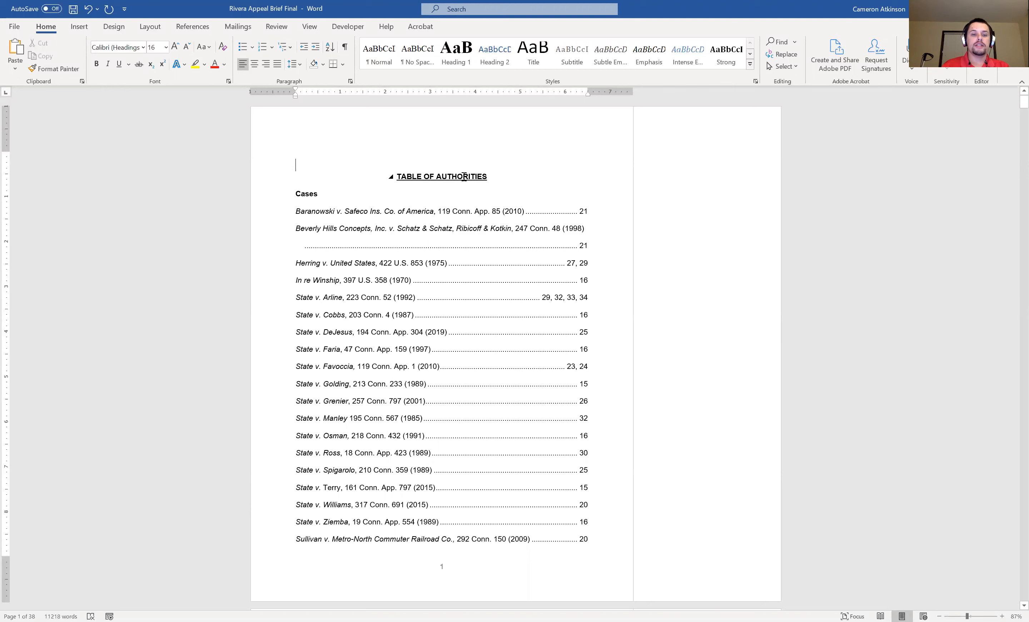
# Step: Set the outline level of the TABLE OF AUTHORITIES heading to Level 1 in its paragraph settings
pyautogui.moveTo(464, 176); pyautogui.dragTo(409, 174)
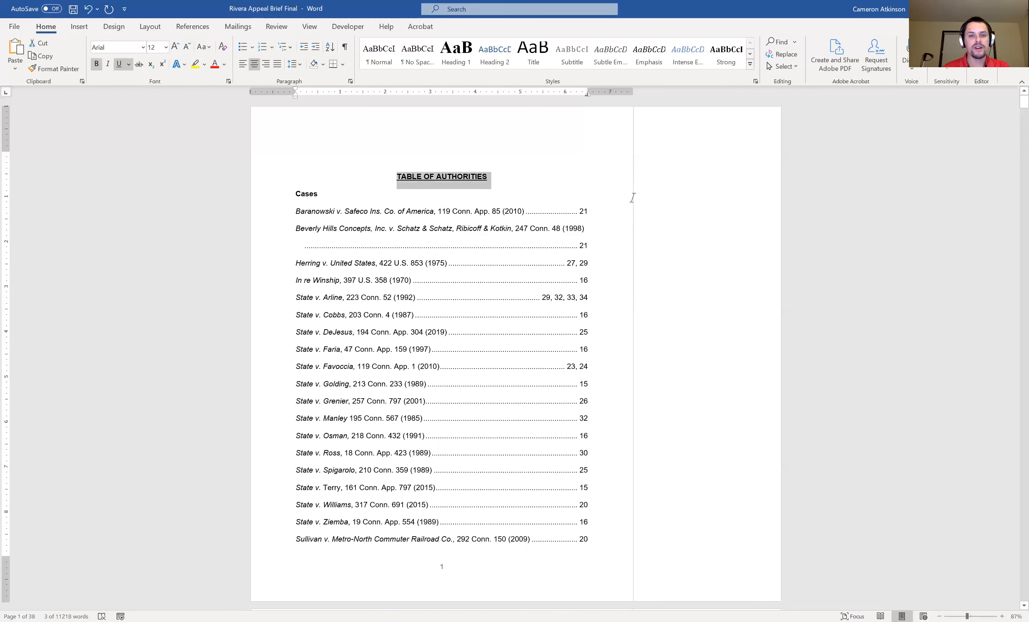
pyautogui.rightClick(445, 178)
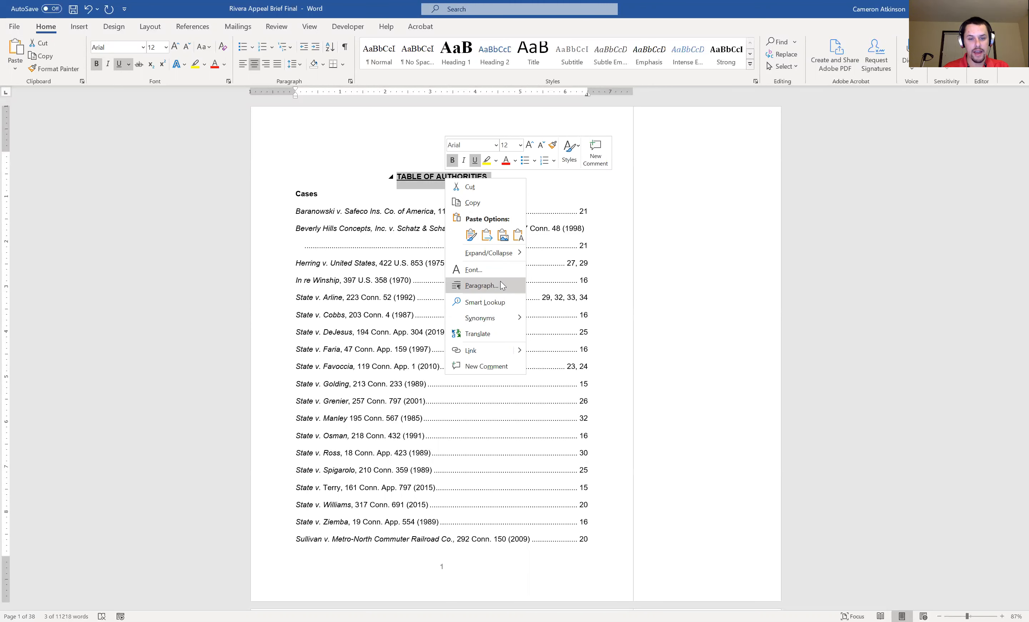
pyautogui.click(469, 286)
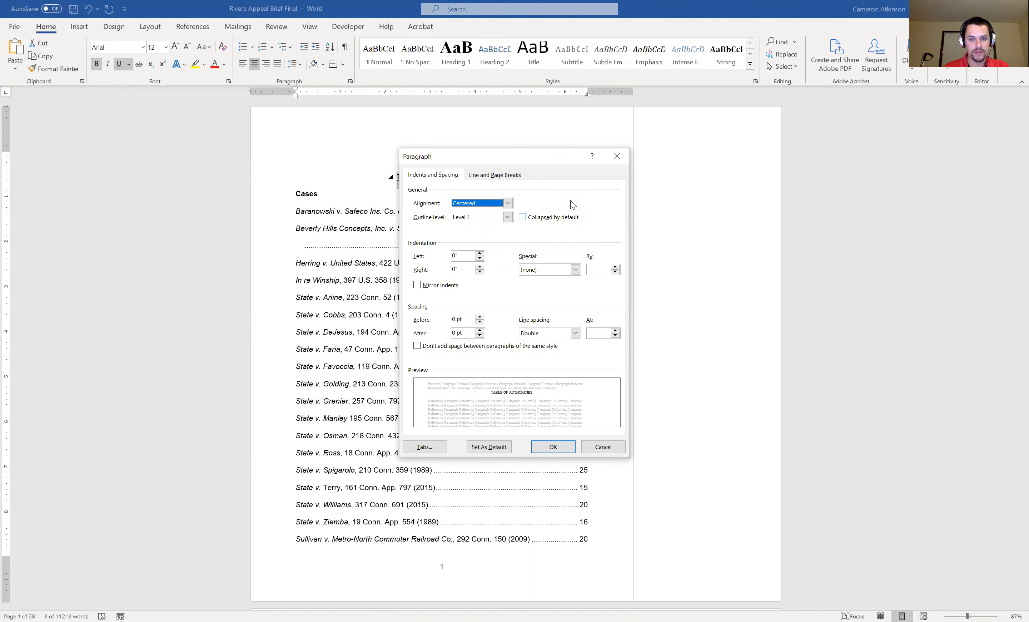
pyautogui.click(512, 225)
pyautogui.click(490, 228)
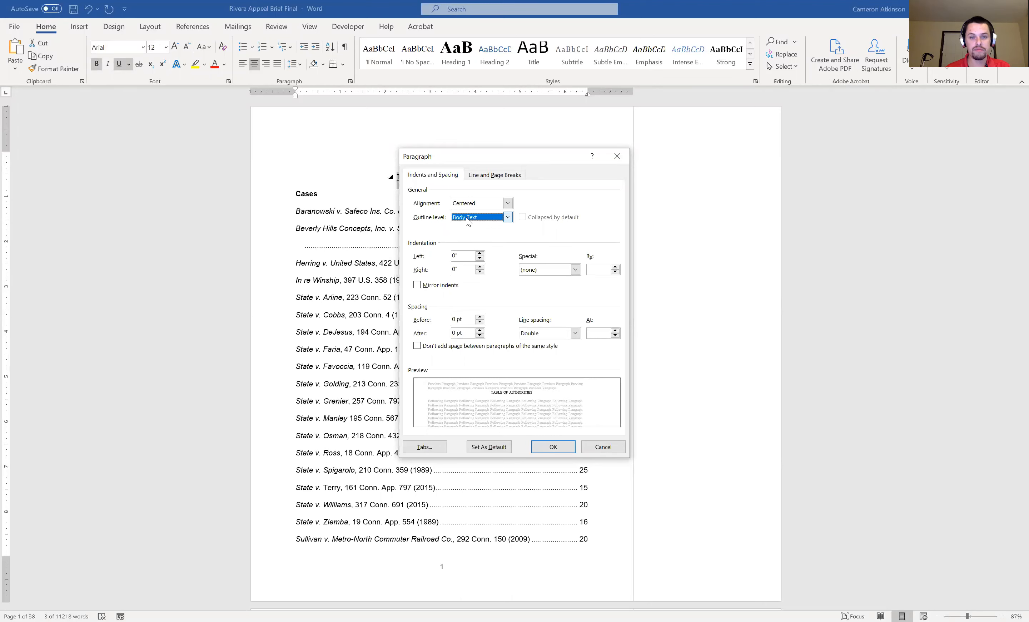
pyautogui.click(468, 223)
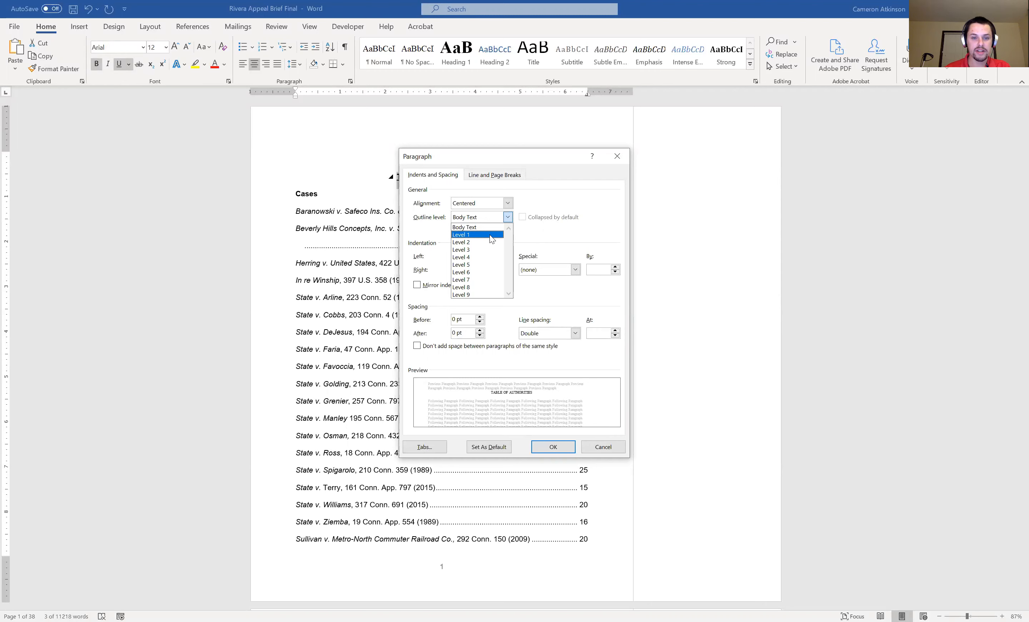
pyautogui.click(468, 235)
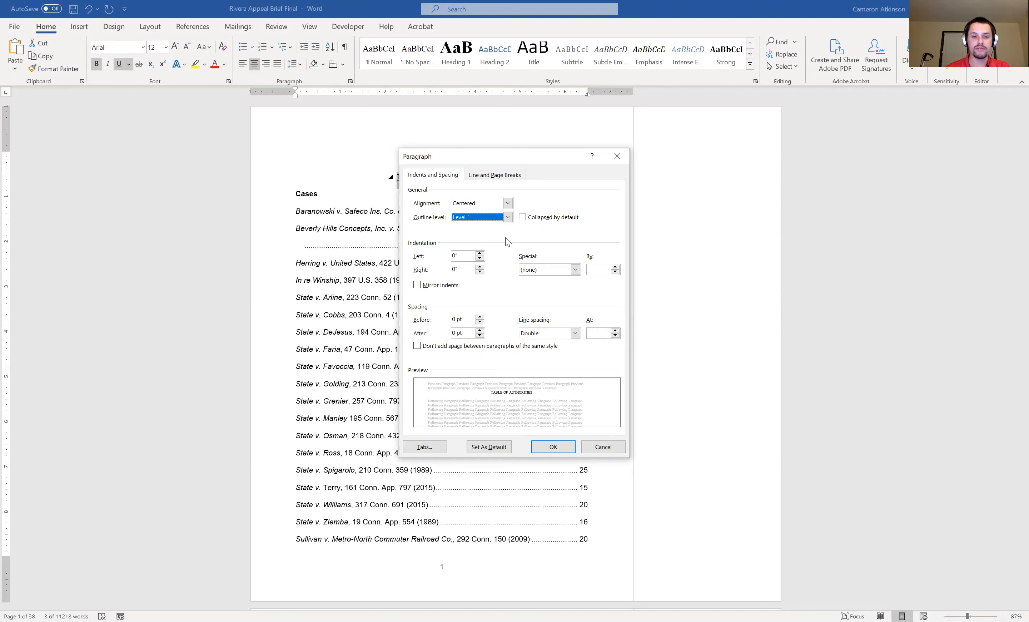
pyautogui.click(544, 446)
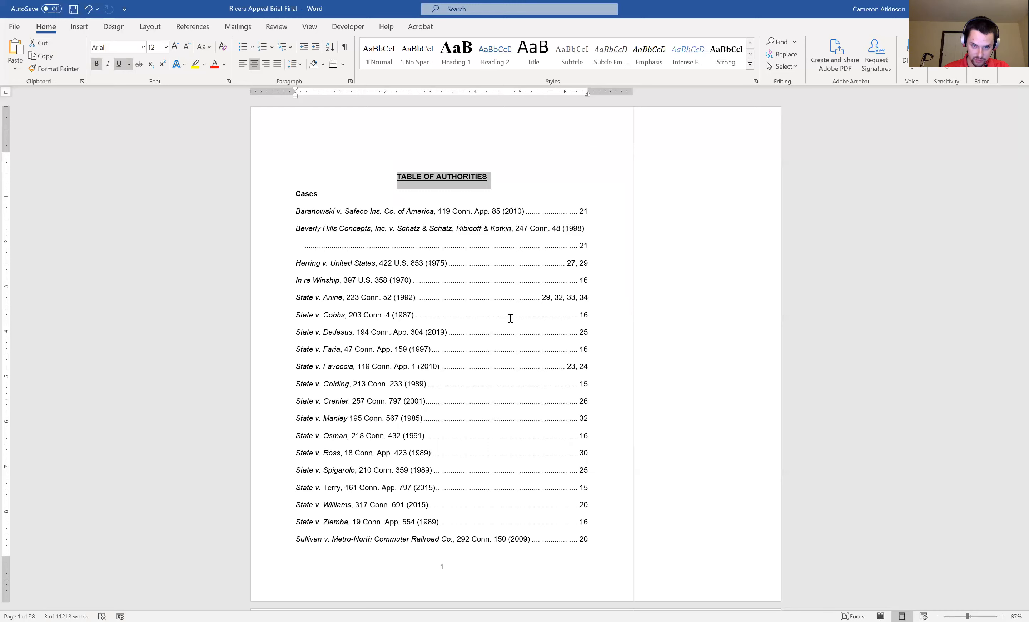
# Step: Check the outline level of the ARGUMENT heading on page 14 in its paragraph settings
pyautogui.scroll(-20, 510, 318)
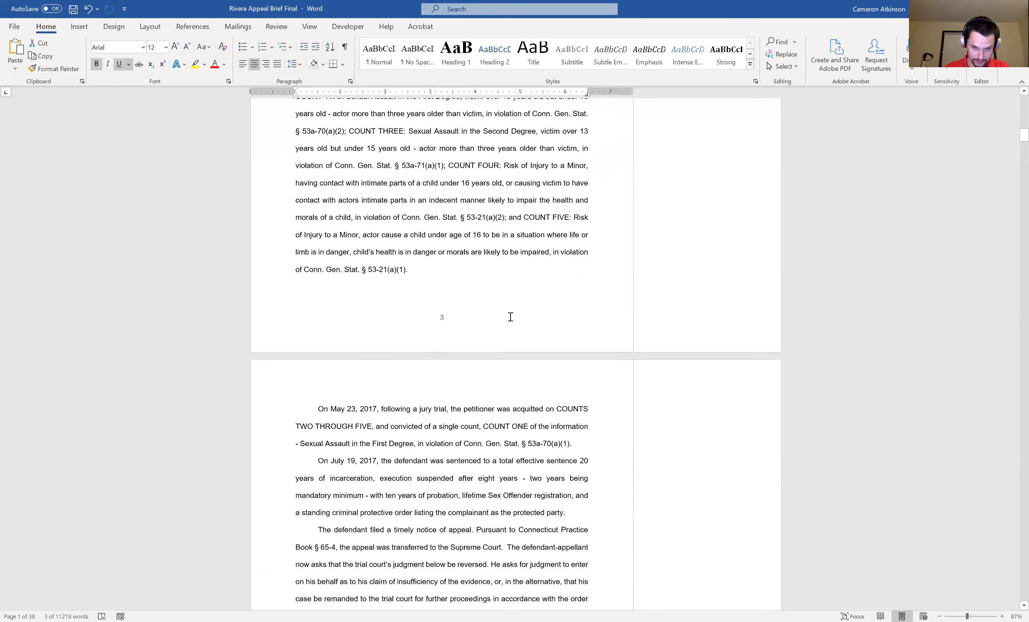
pyautogui.scroll(-20, 510, 316)
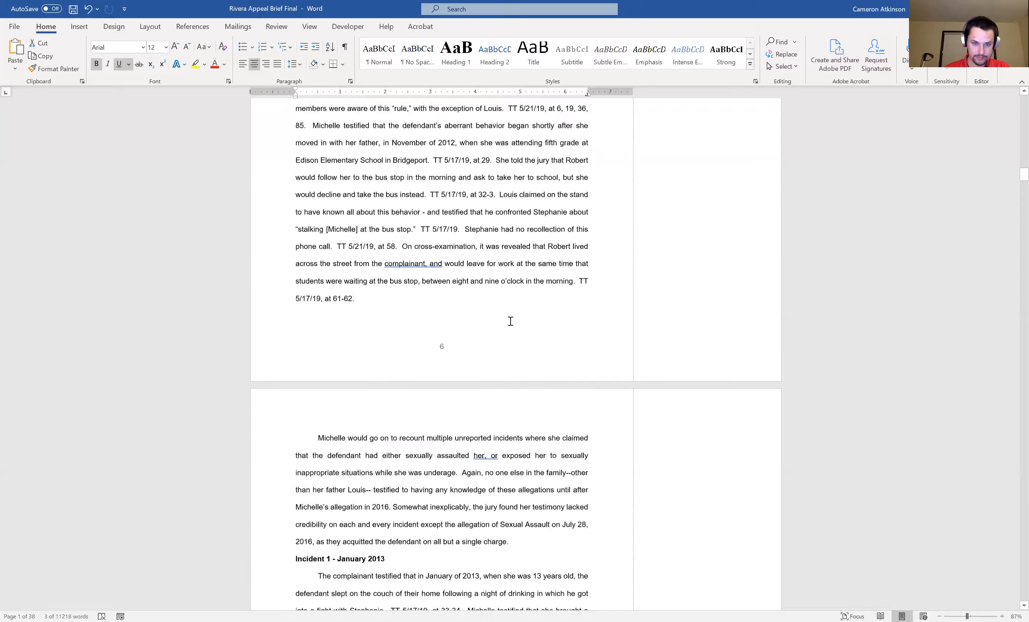
pyautogui.scroll(-20, 510, 322)
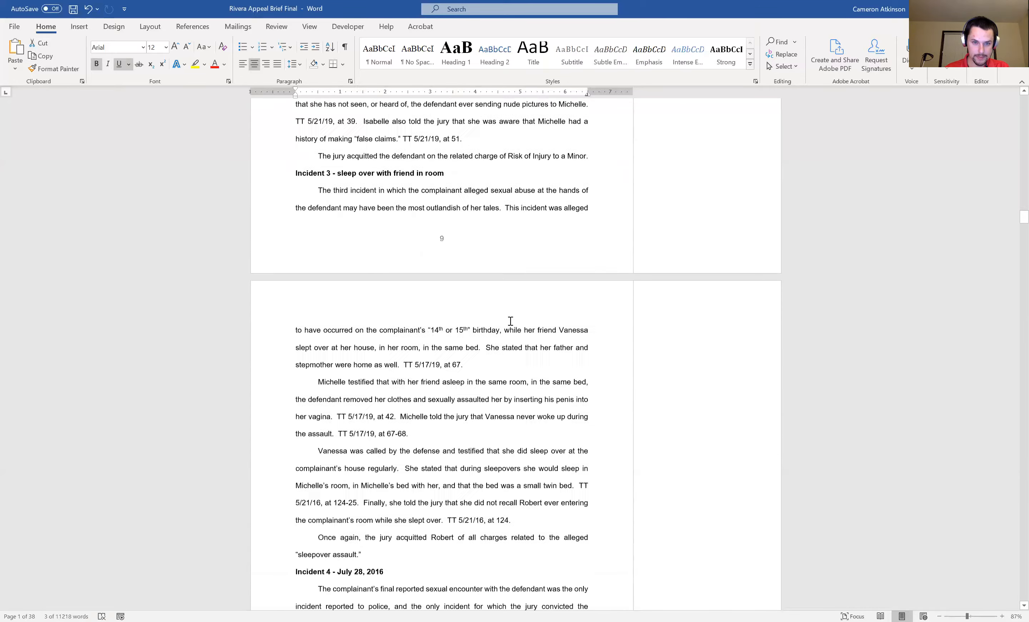
pyautogui.scroll(-20, 510, 323)
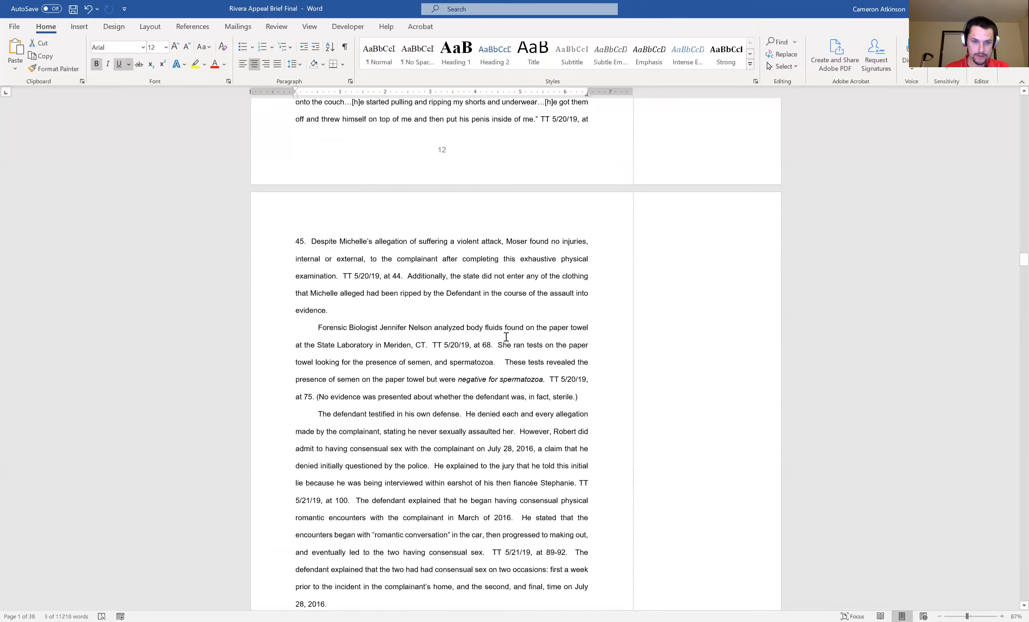
pyautogui.scroll(-20, 505, 347)
pyautogui.scroll(12, 461, 314)
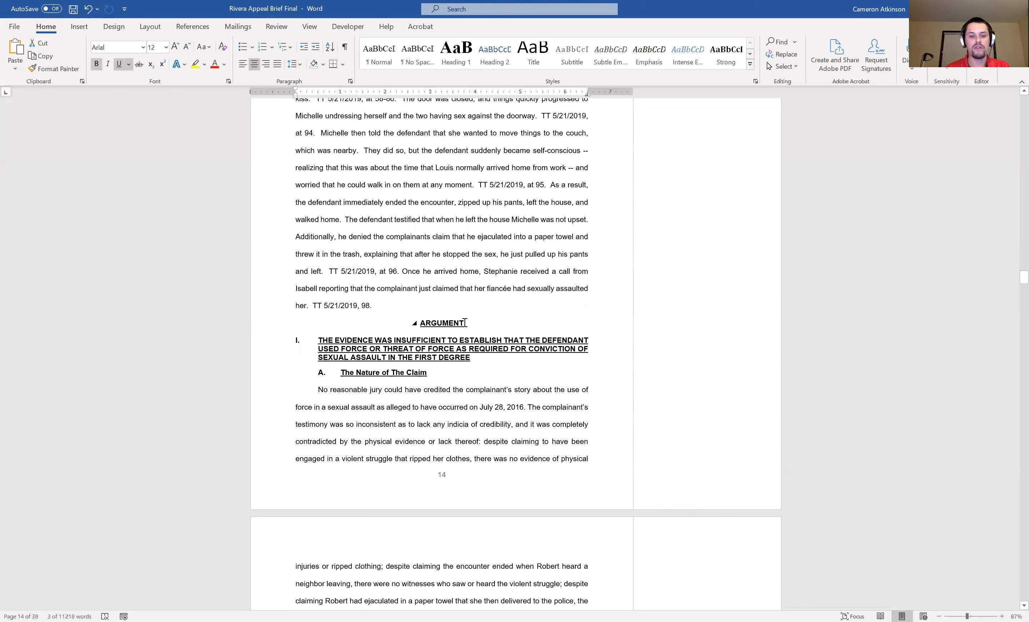
pyautogui.moveTo(466, 322); pyautogui.dragTo(421, 322)
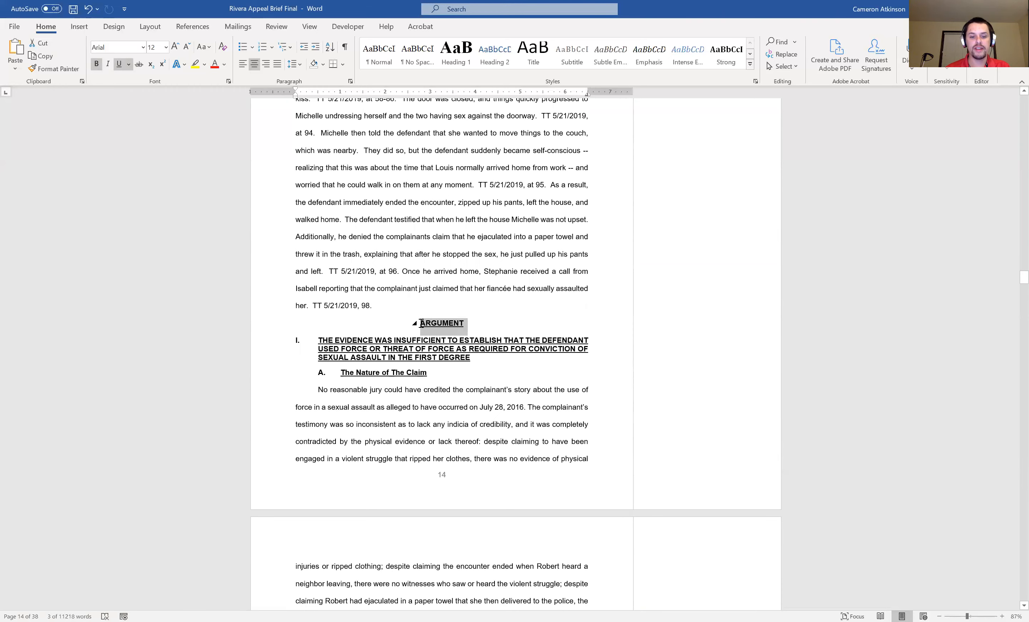
pyautogui.rightClick(431, 326)
pyautogui.click(479, 434)
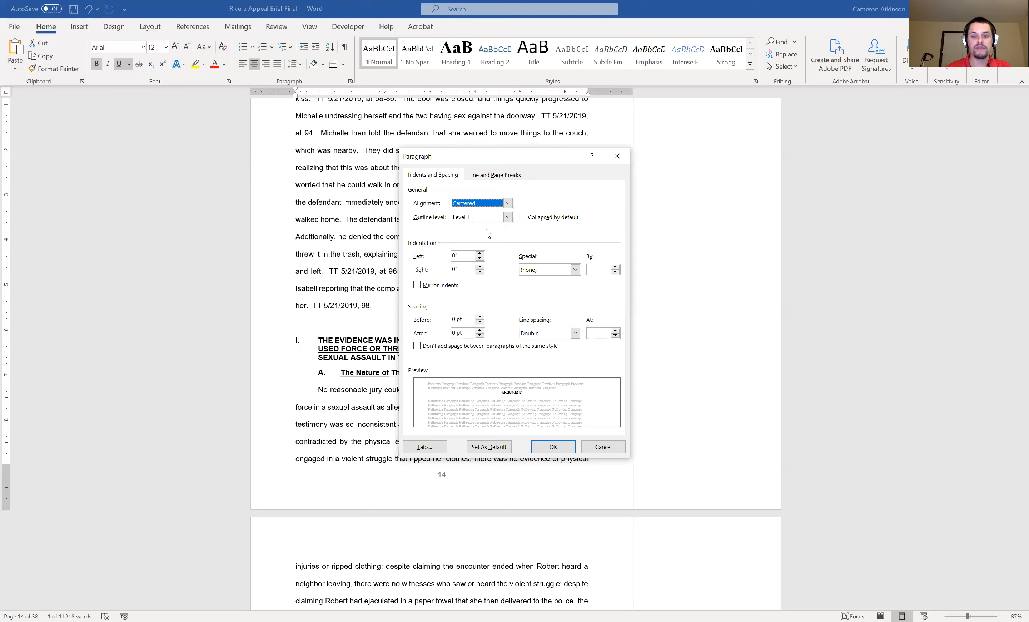
pyautogui.click(545, 447)
# Step: End argument heading I, on the insufficiency of the evidence, with a period and set its outline level to Level 2
pyautogui.click(454, 356)
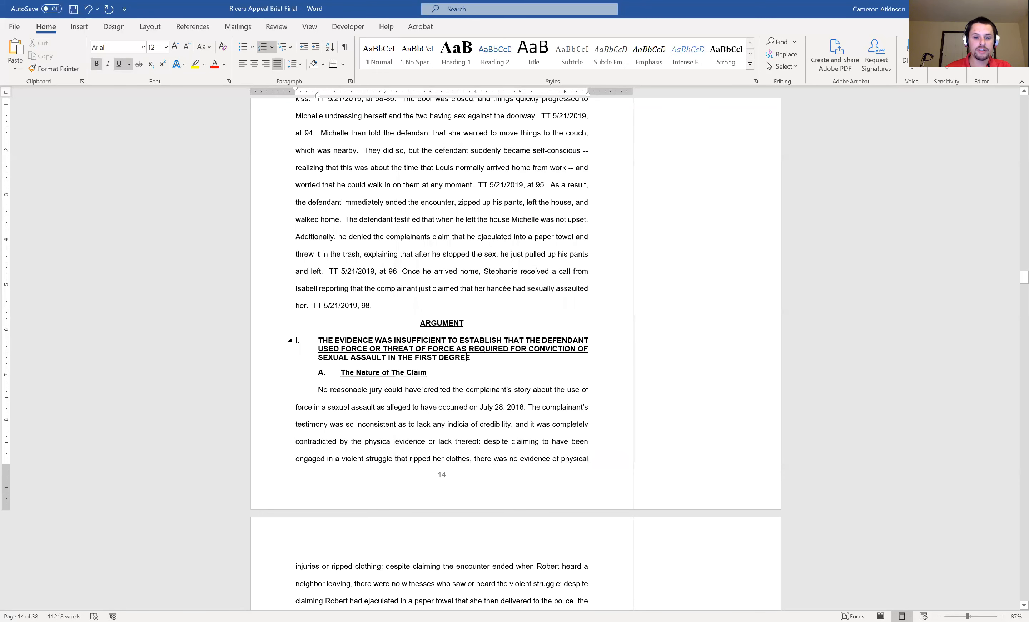
pyautogui.write('.')
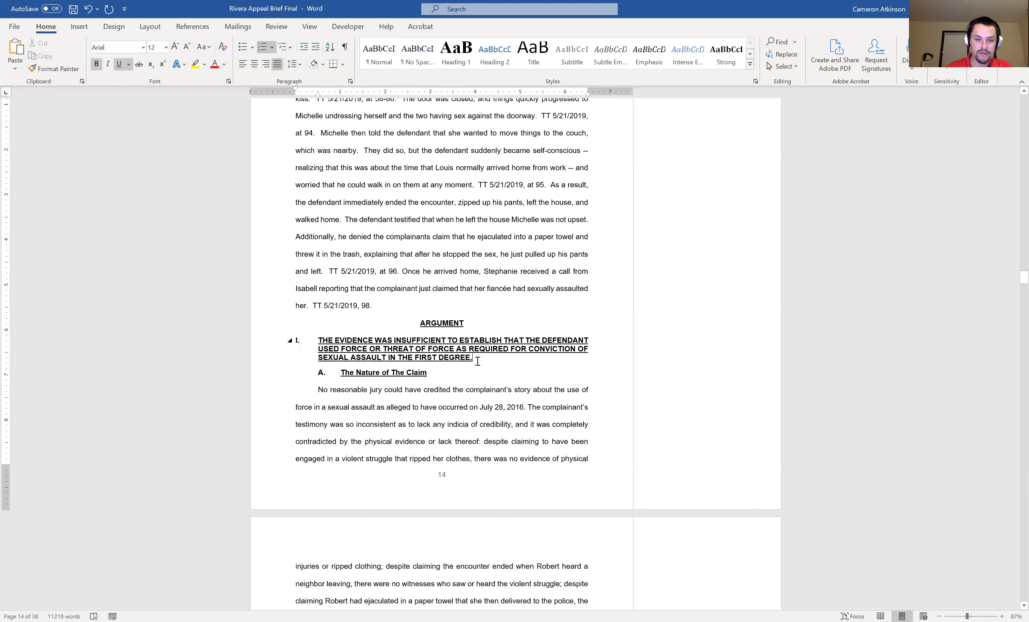
pyautogui.moveTo(478, 360); pyautogui.dragTo(323, 343)
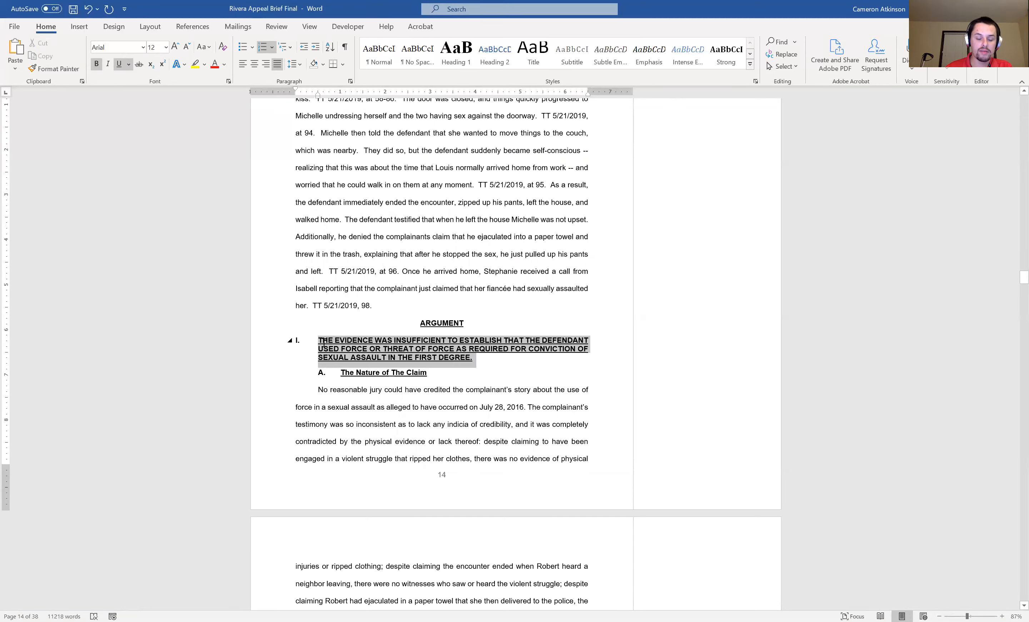
pyautogui.rightClick(363, 356)
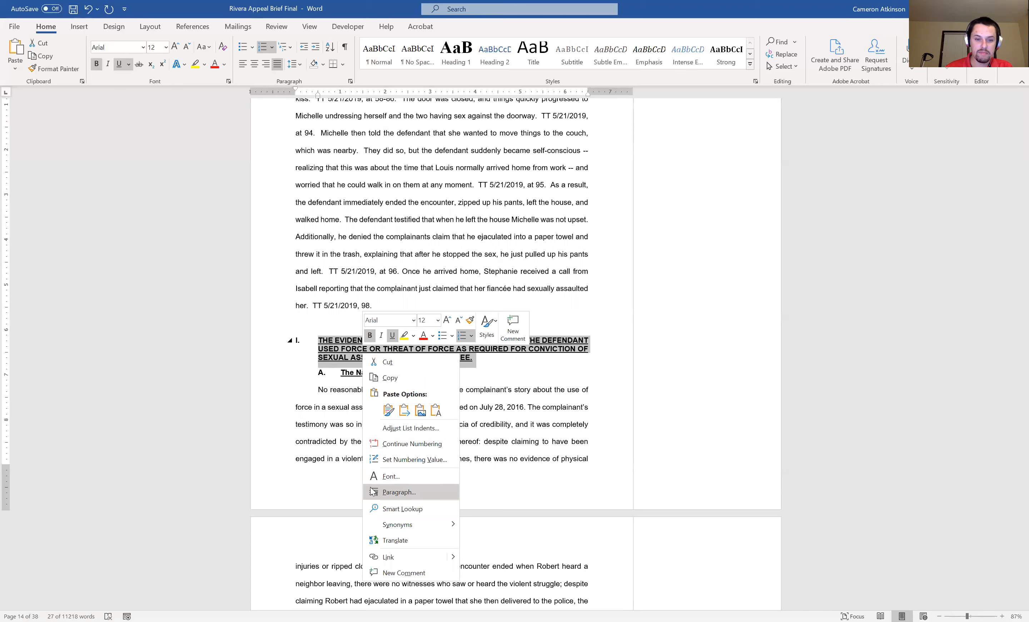
pyautogui.click(420, 492)
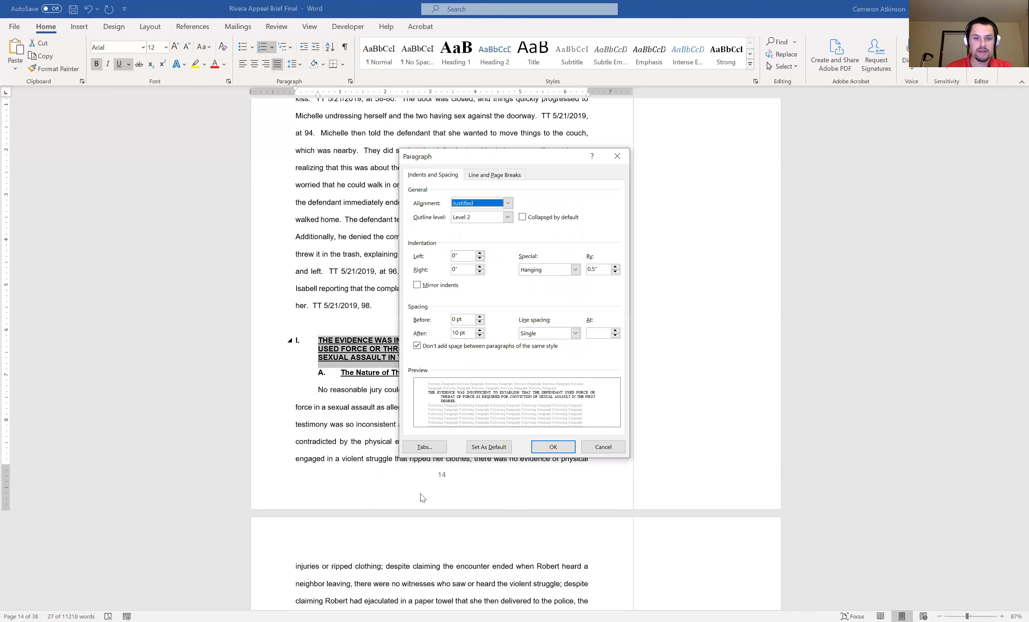
pyautogui.click(506, 218)
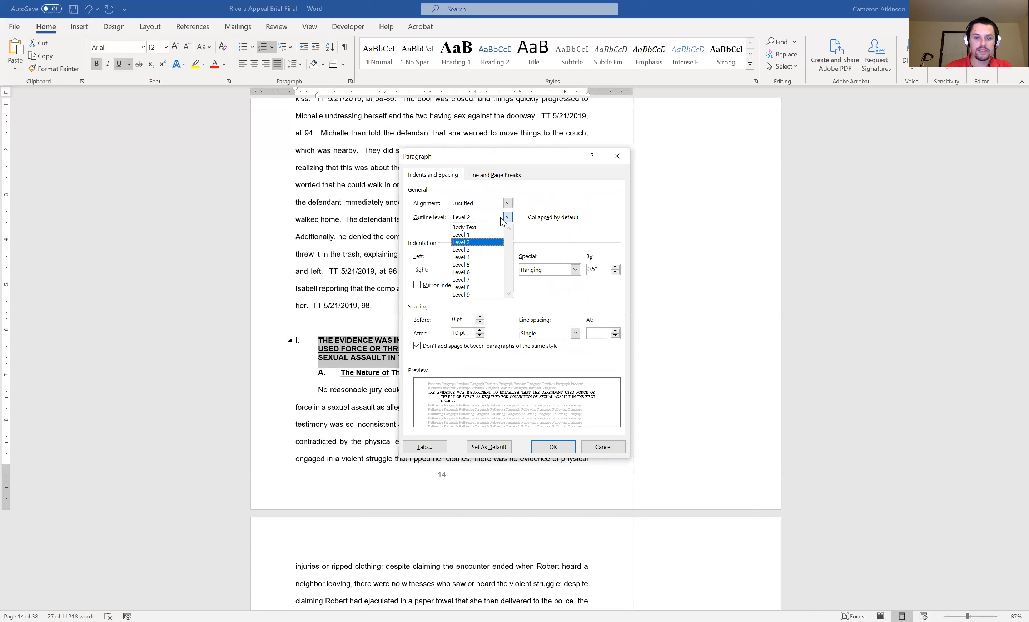
pyautogui.click(465, 242)
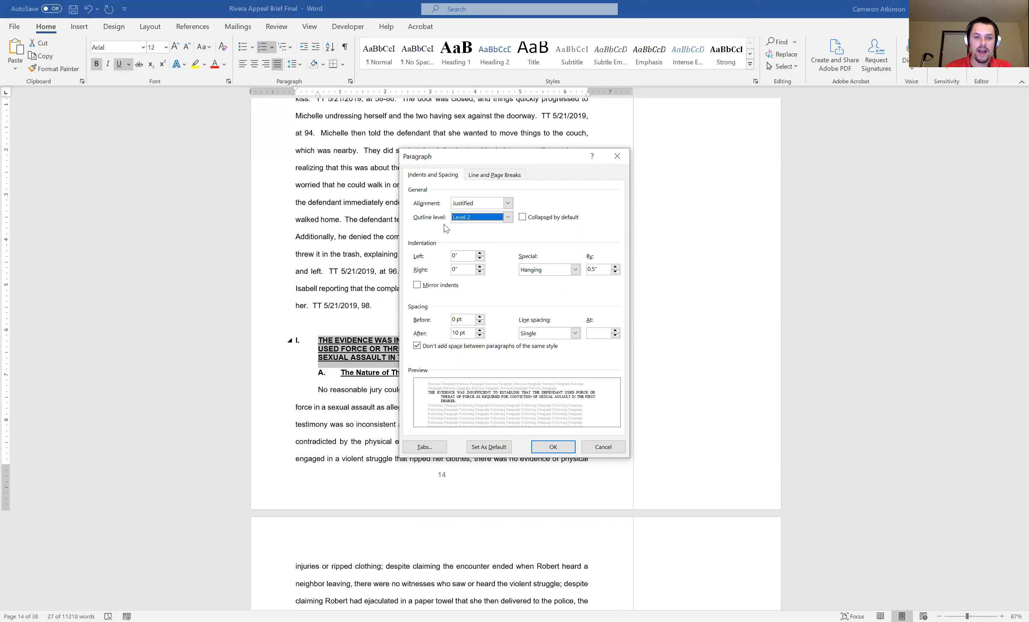
pyautogui.click(480, 217)
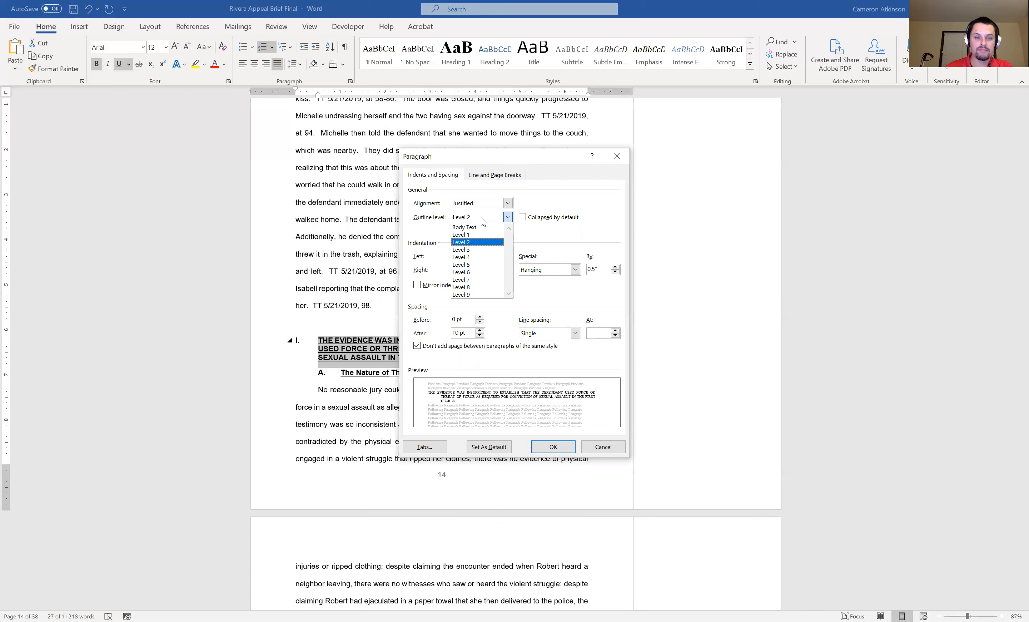
pyautogui.click(470, 243)
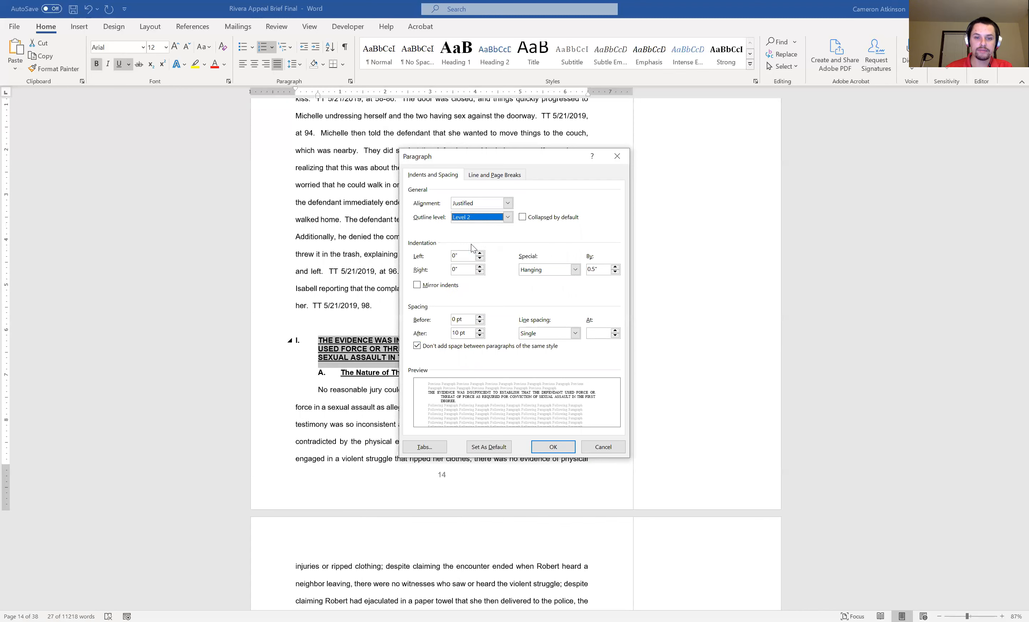
pyautogui.click(549, 446)
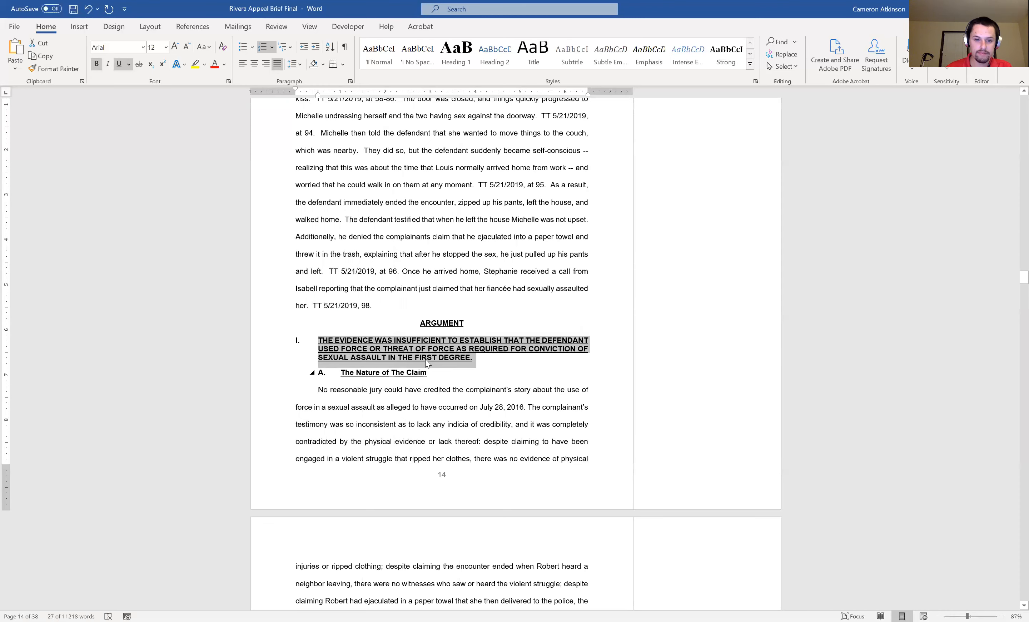
# Step: Set the outline level of subheading A, "The Nature of The Claim", under argument I to Level 3
pyautogui.scroll(-1, 422, 357)
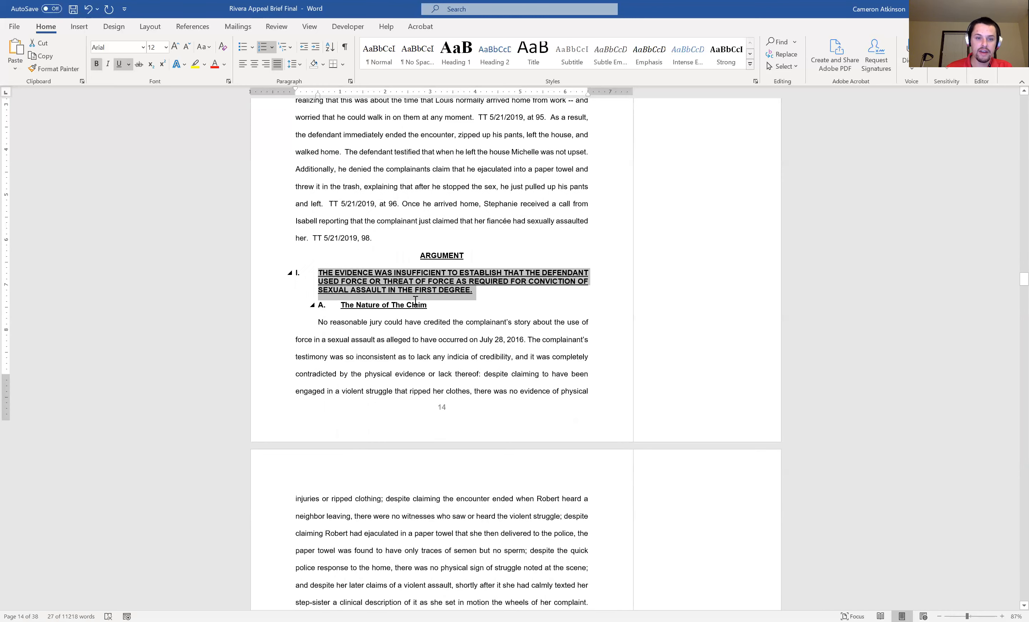
pyautogui.scroll(-1, 428, 238)
pyautogui.moveTo(429, 237); pyautogui.dragTo(344, 240)
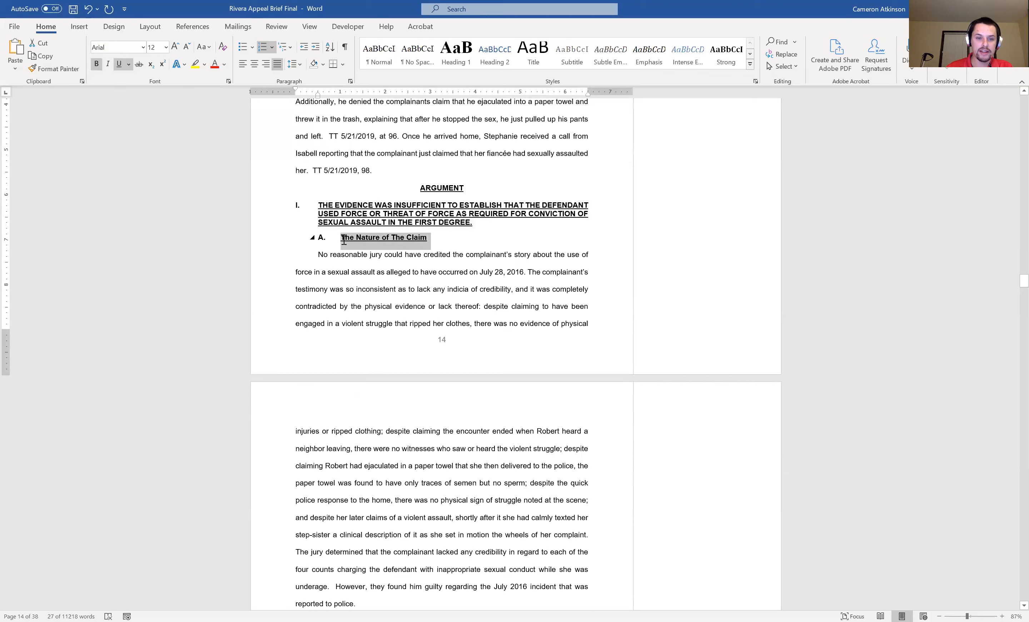
pyautogui.rightClick(362, 238)
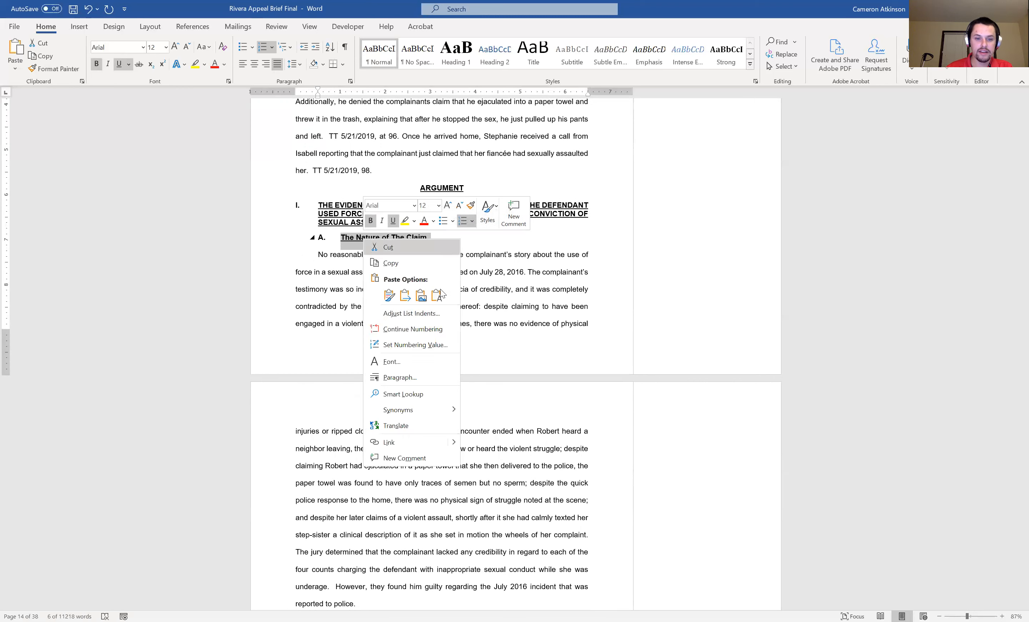
pyautogui.click(402, 378)
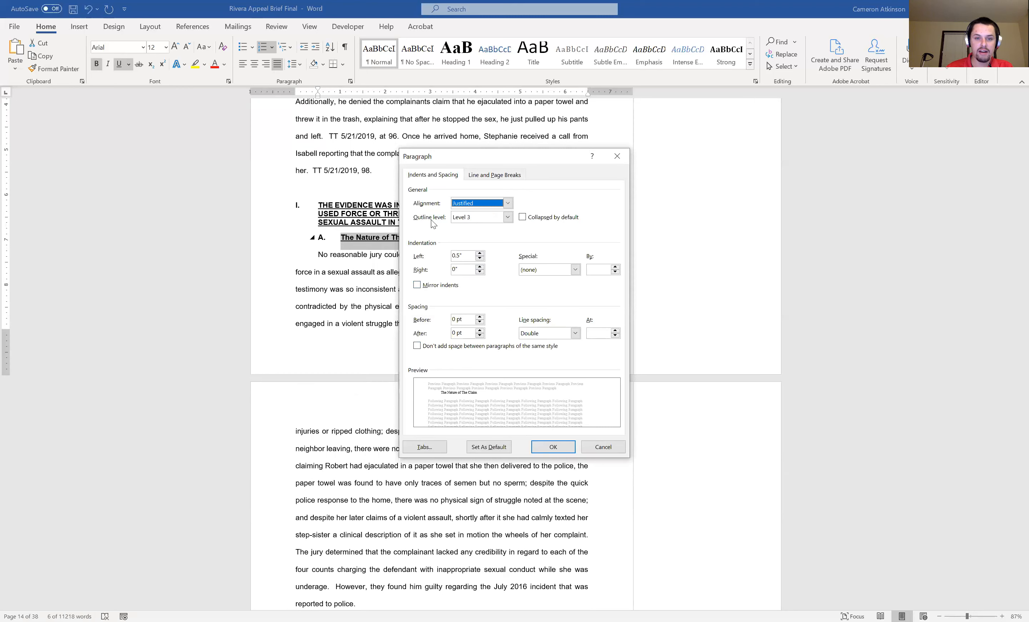
pyautogui.click(472, 219)
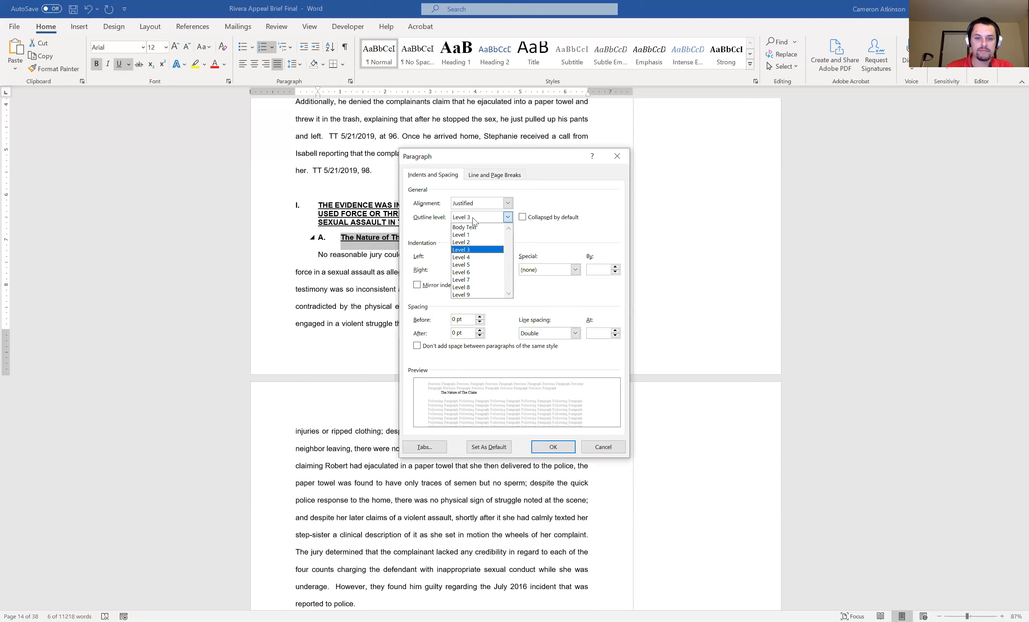
pyautogui.click(472, 250)
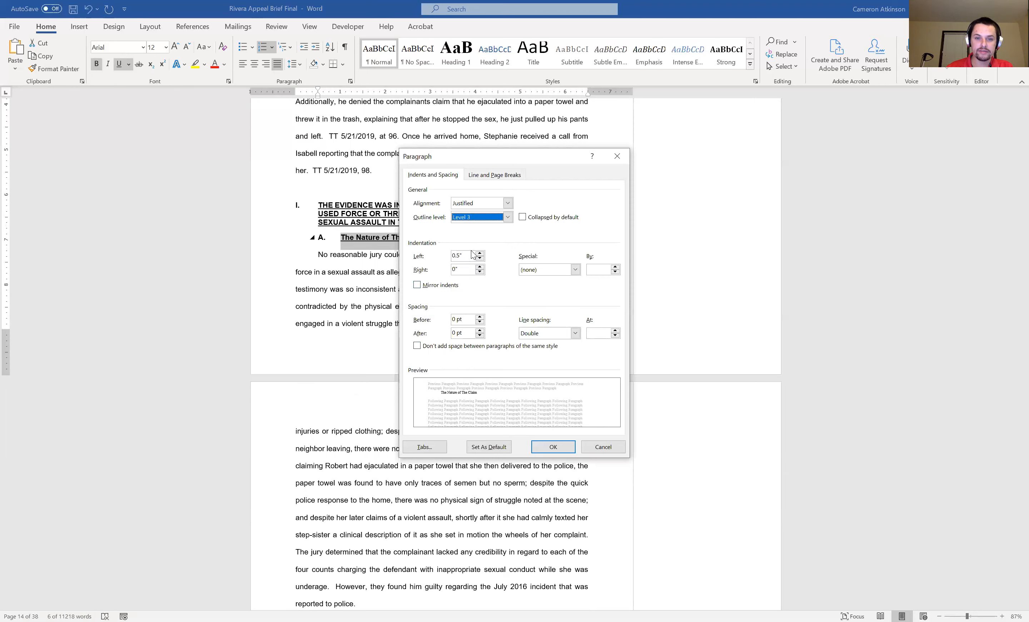
pyautogui.click(547, 450)
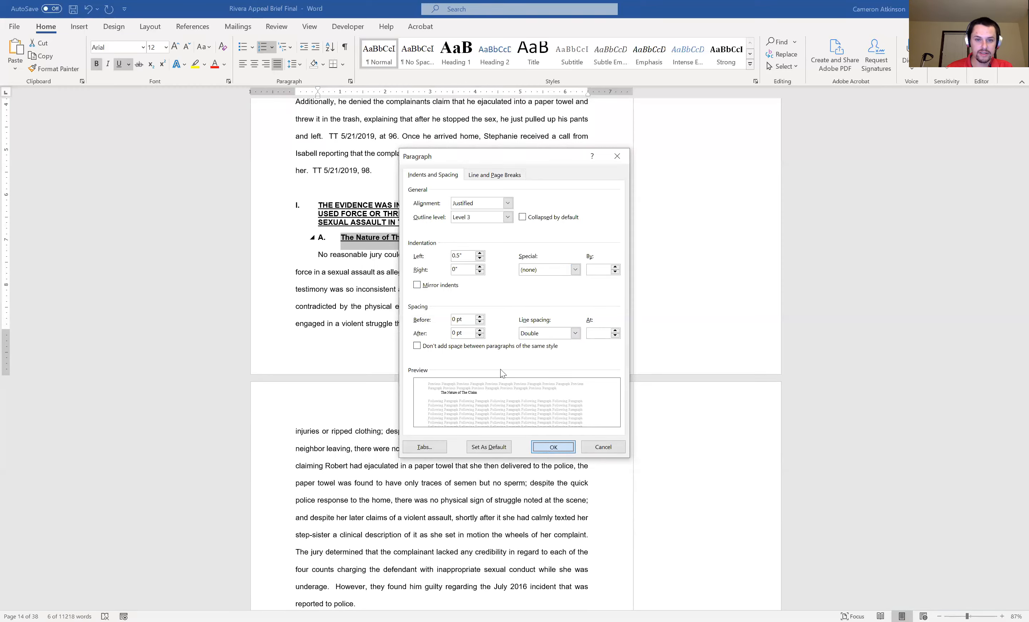
# Step: Set the outline level of subheading 1, on Murphy's "special skill or knowledge", under argument II.D to Level 4
pyautogui.scroll(-6, 499, 369)
pyautogui.scroll(-18, 493, 350)
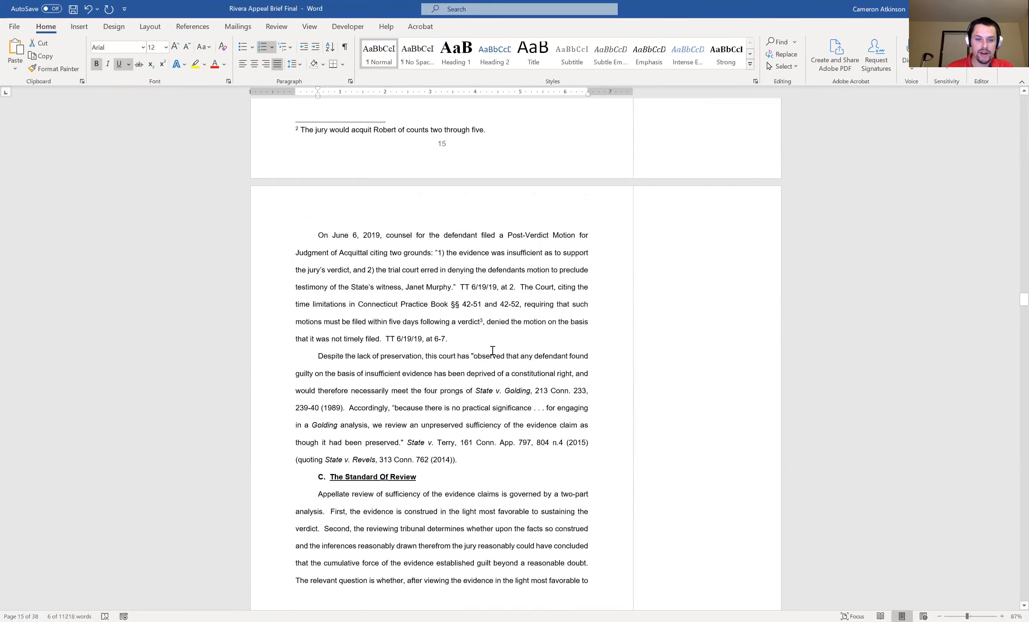
pyautogui.scroll(-18, 491, 350)
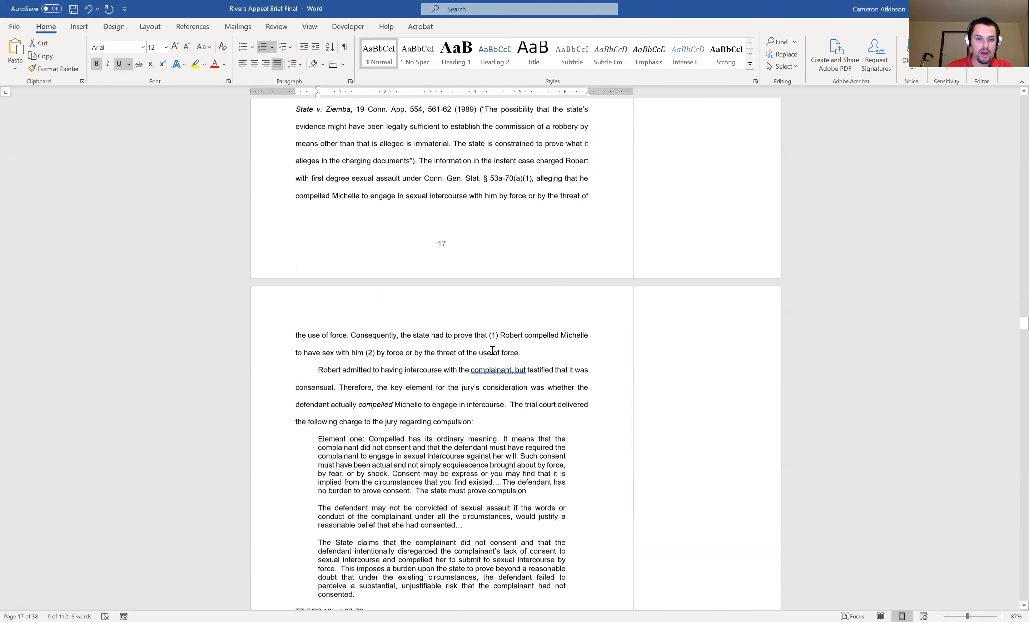
pyautogui.scroll(-18, 494, 350)
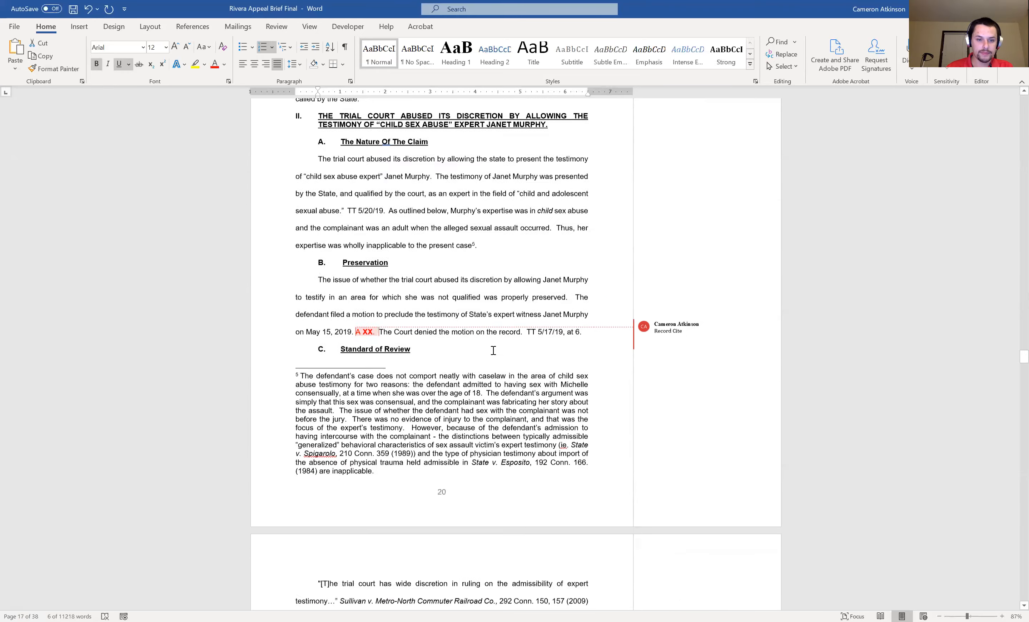
pyautogui.scroll(4, 492, 350)
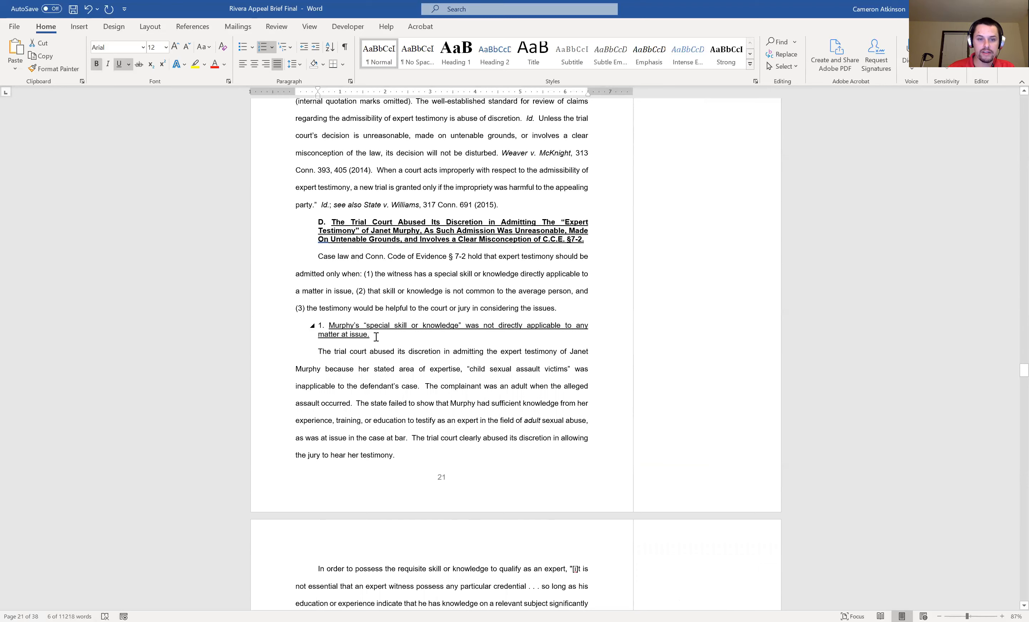
pyautogui.moveTo(377, 337); pyautogui.dragTo(330, 326)
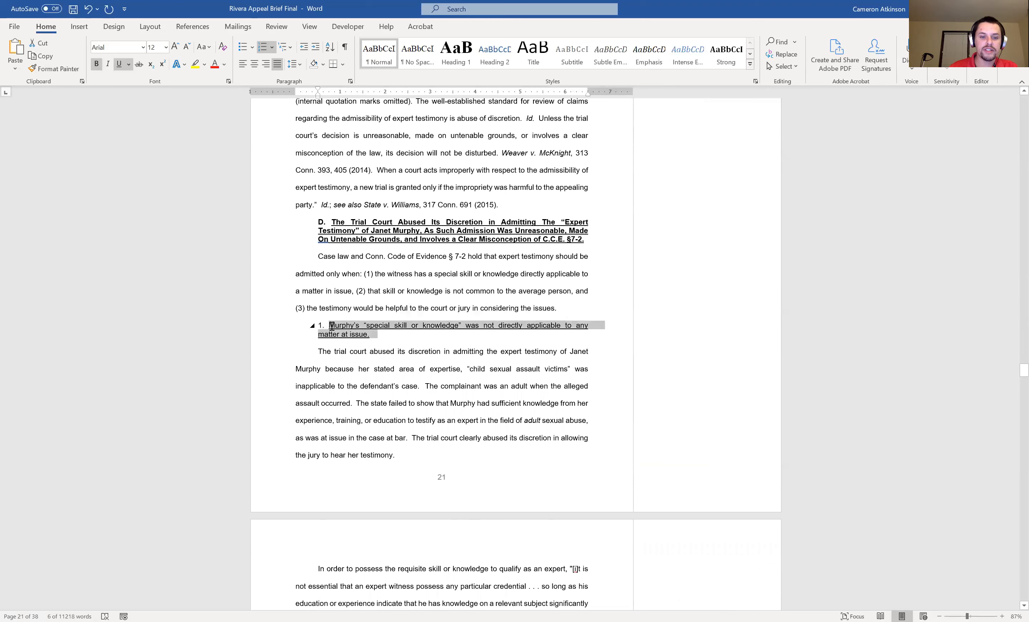
pyautogui.rightClick(350, 331)
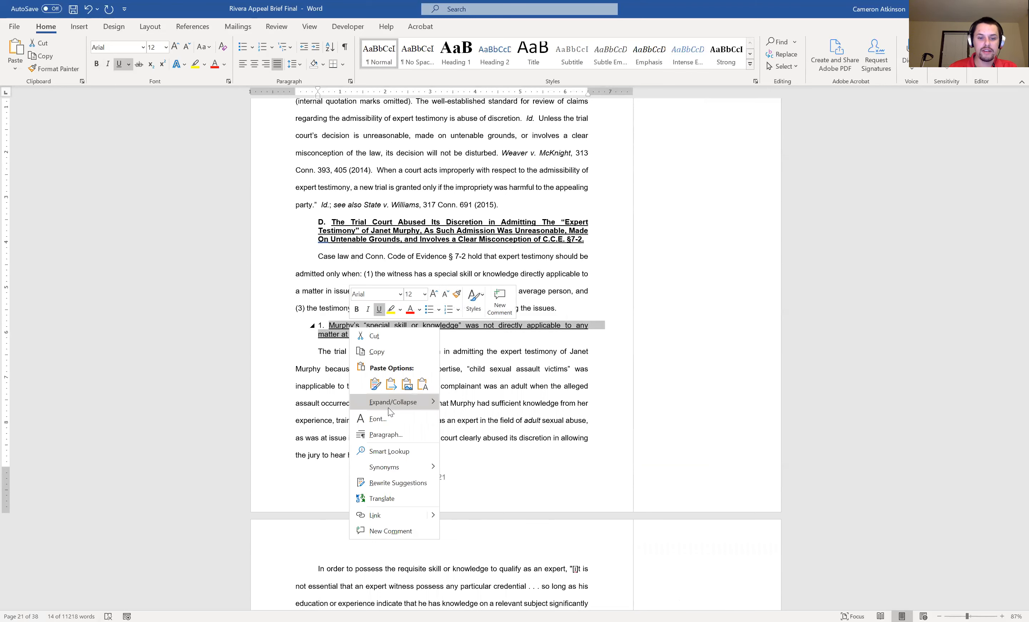
pyautogui.click(390, 433)
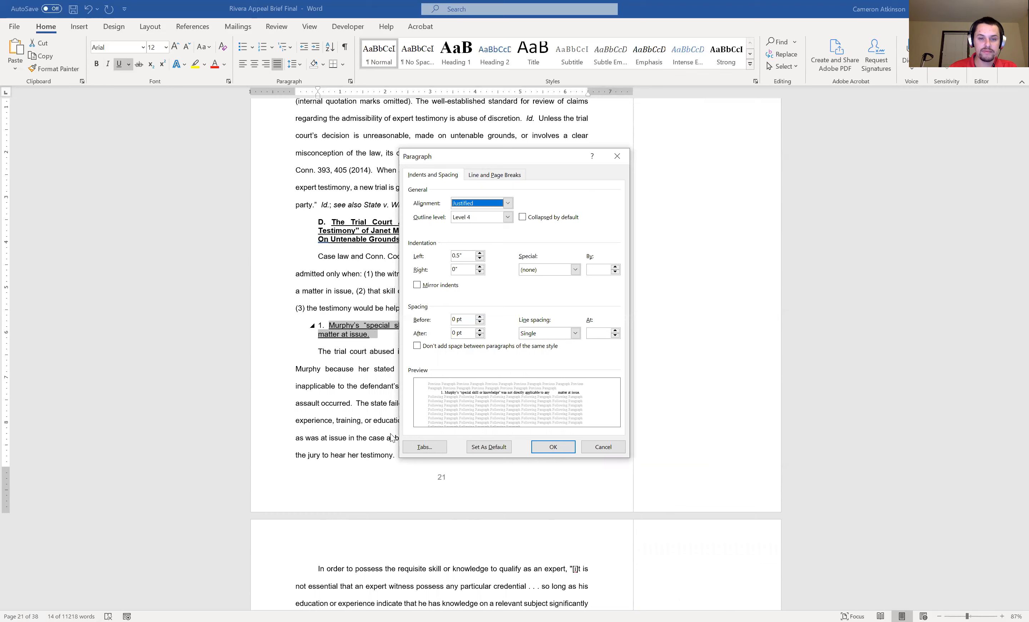
pyautogui.click(474, 219)
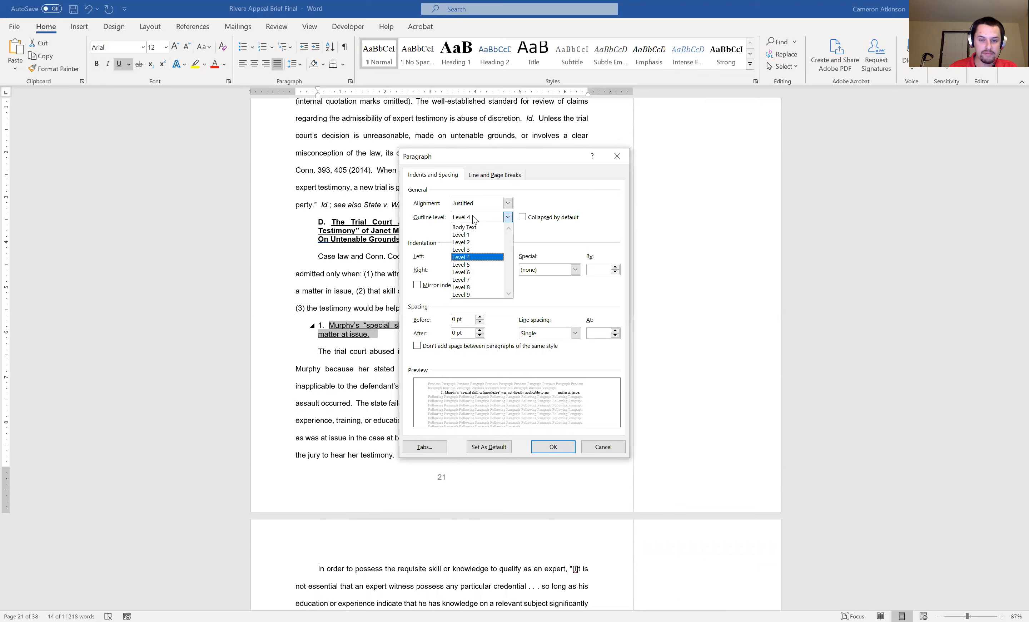
pyautogui.click(472, 258)
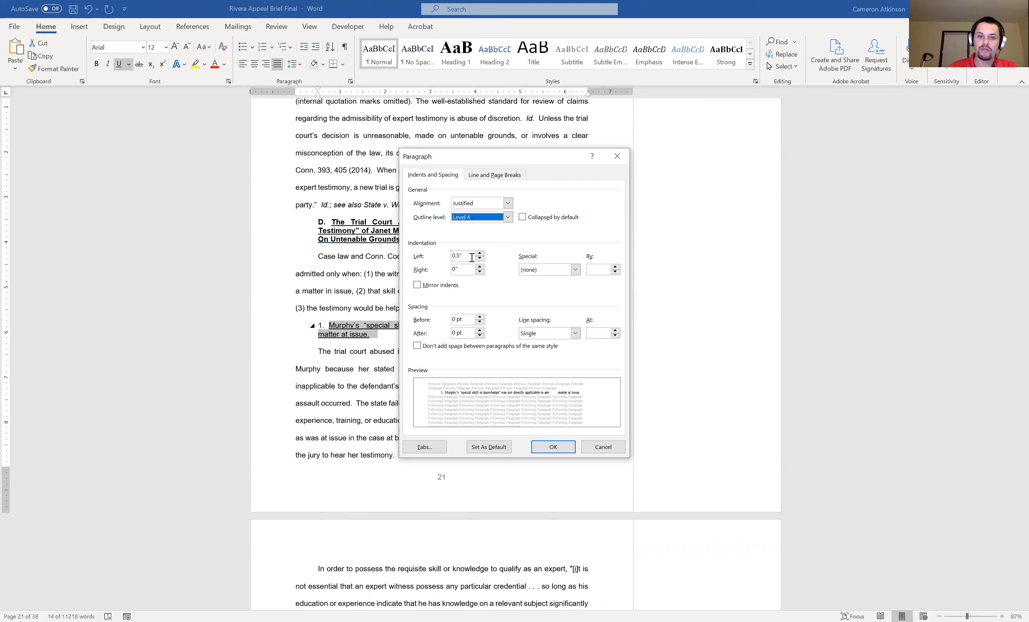
pyautogui.click(554, 446)
# Step: Insert an Automatic Table 2 table of contents on the blank line above the TABLE OF AUTHORITIES heading on page 1
pyautogui.scroll(20, 558, 524)
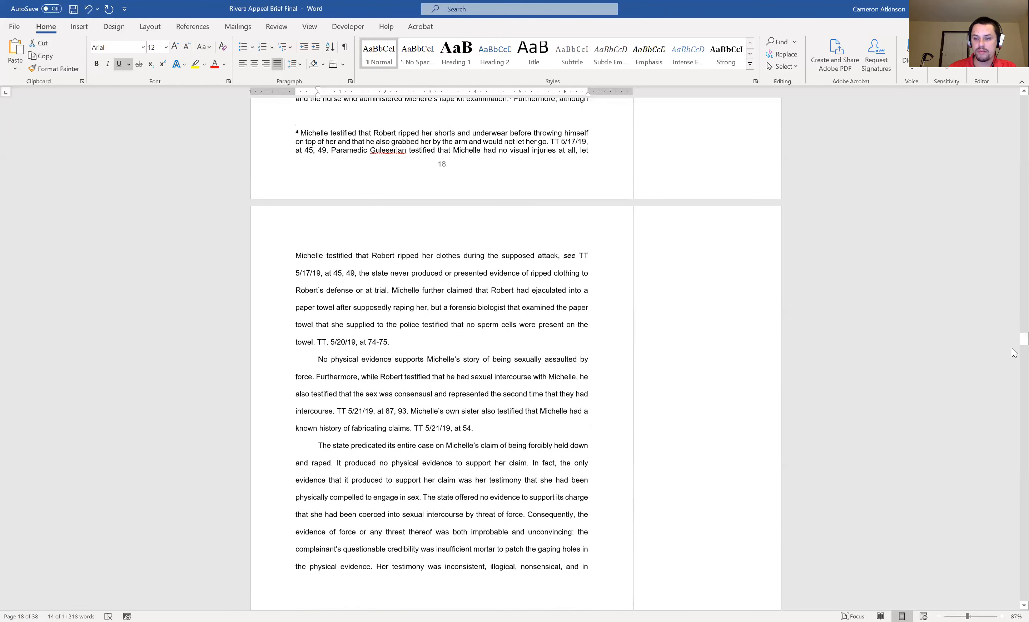
pyautogui.moveTo(1023, 341); pyautogui.dragTo(1012, 87)
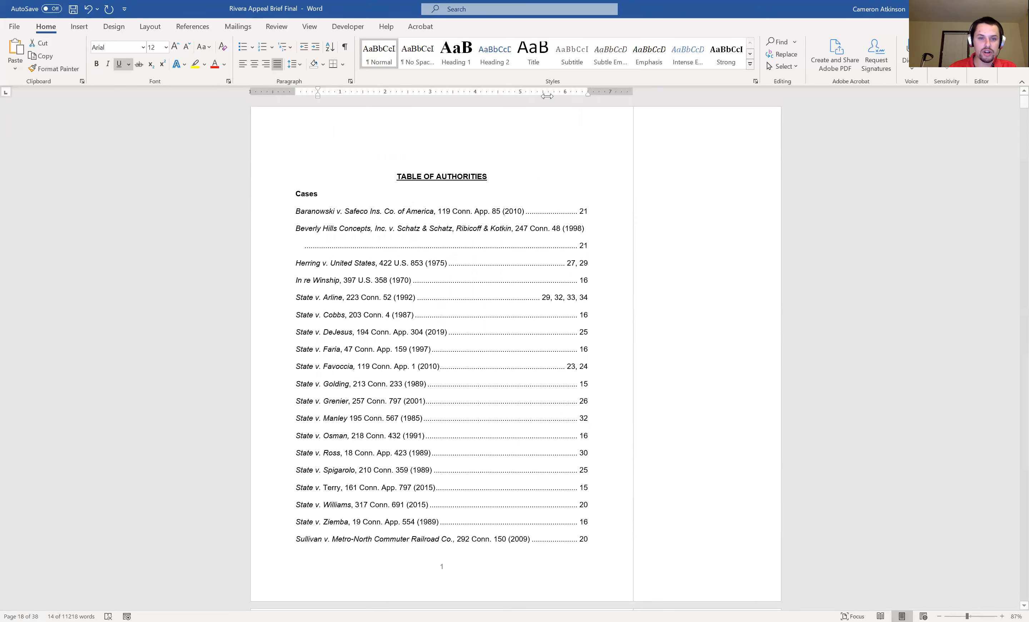
pyautogui.click(432, 148)
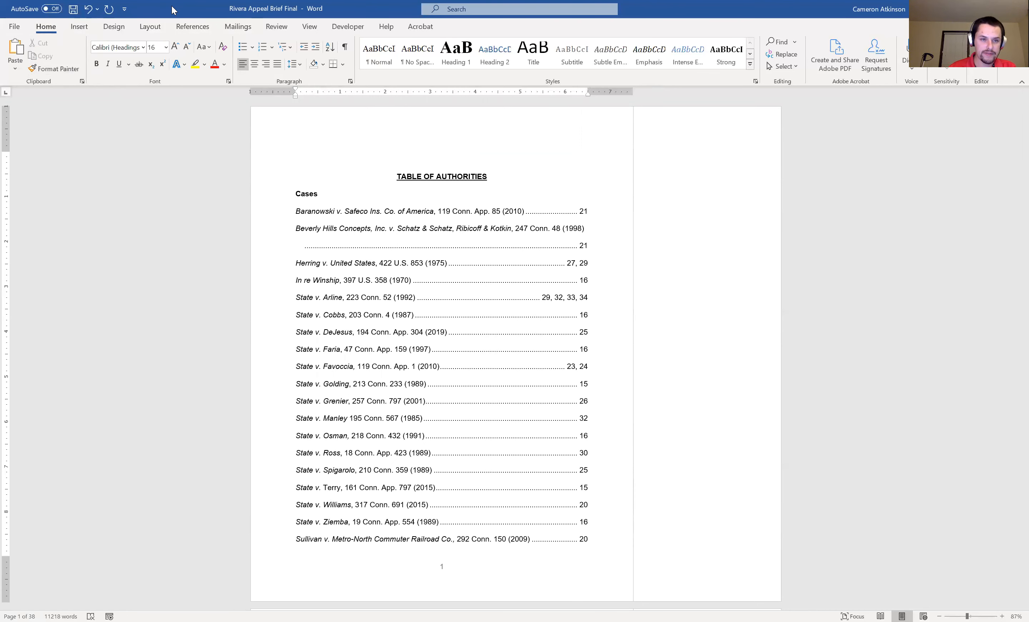
pyautogui.click(181, 29)
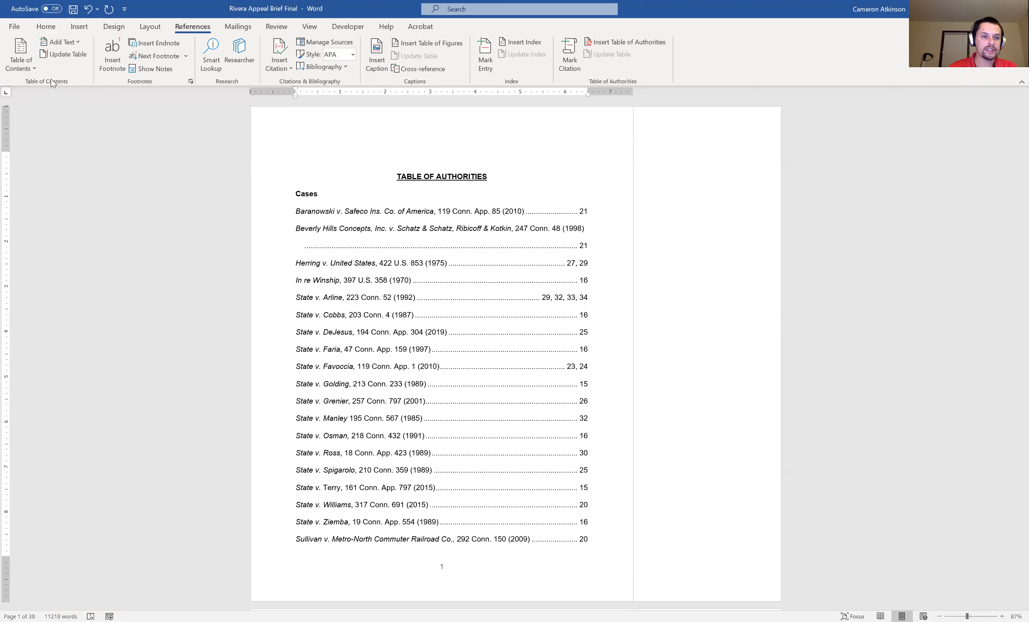
pyautogui.click(24, 63)
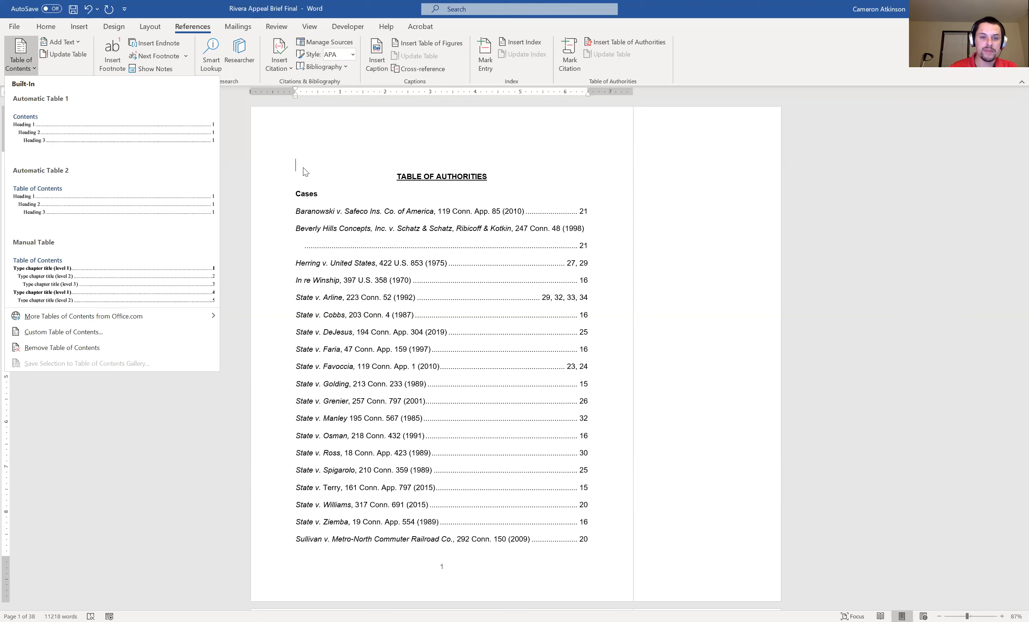
pyautogui.click(119, 206)
# Step: Format the entire table of contents, including its title, in Arial at 12 pt
pyautogui.scroll(12, 283, 205)
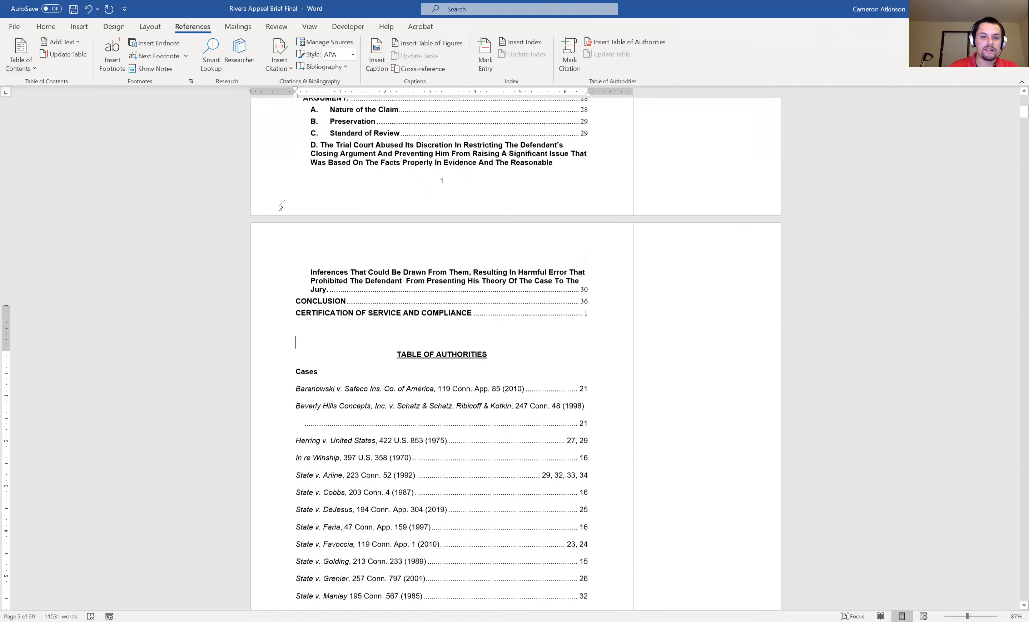
pyautogui.scroll(-3, 279, 207)
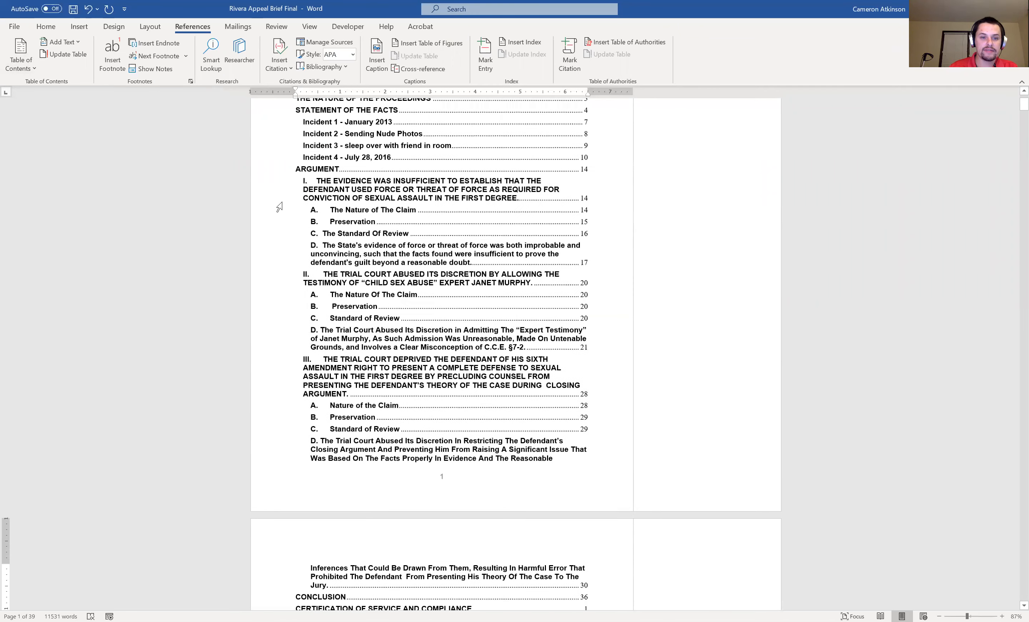
pyautogui.scroll(1, 279, 207)
pyautogui.scroll(-2, 491, 479)
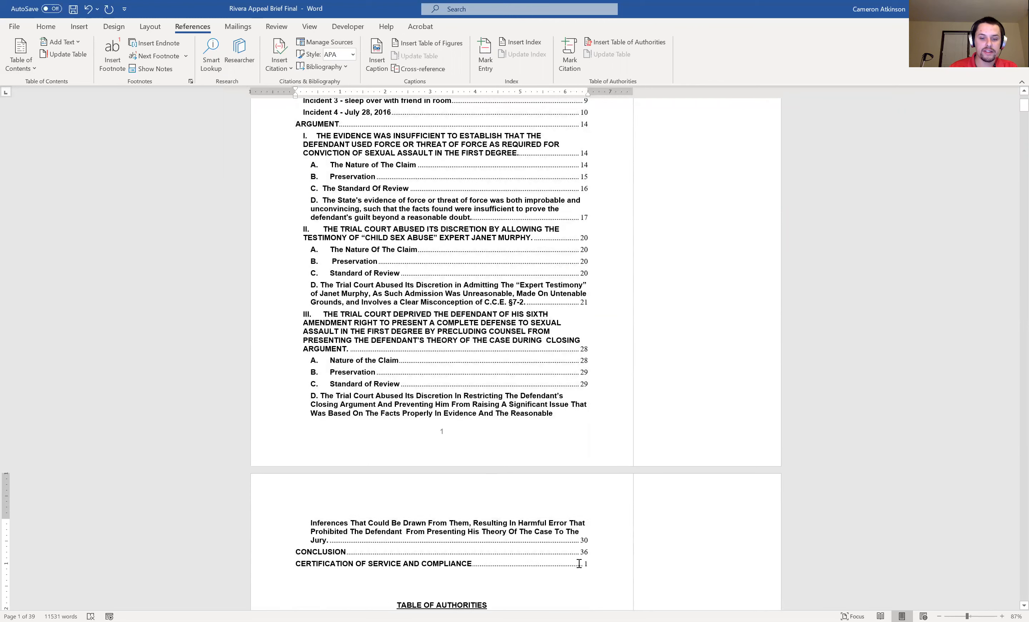
pyautogui.moveTo(596, 570); pyautogui.dragTo(278, 153)
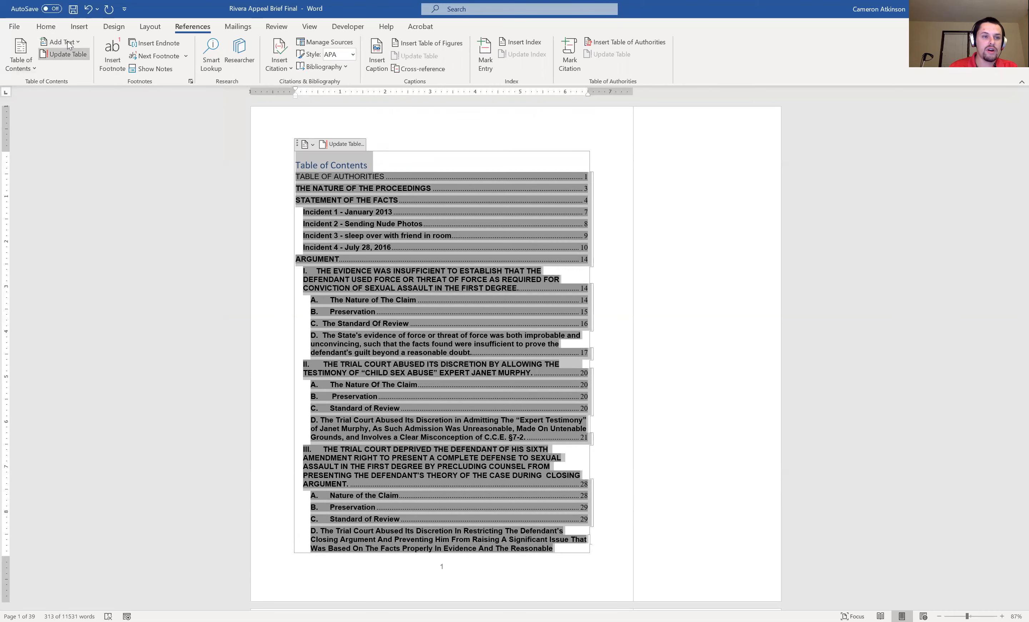
pyautogui.click(46, 27)
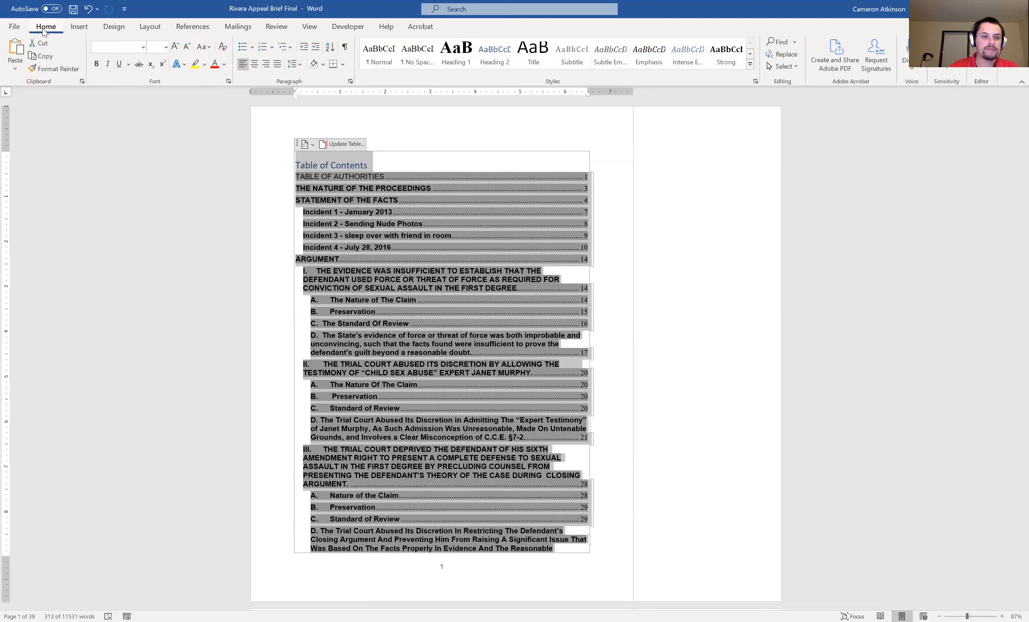
pyautogui.click(144, 47)
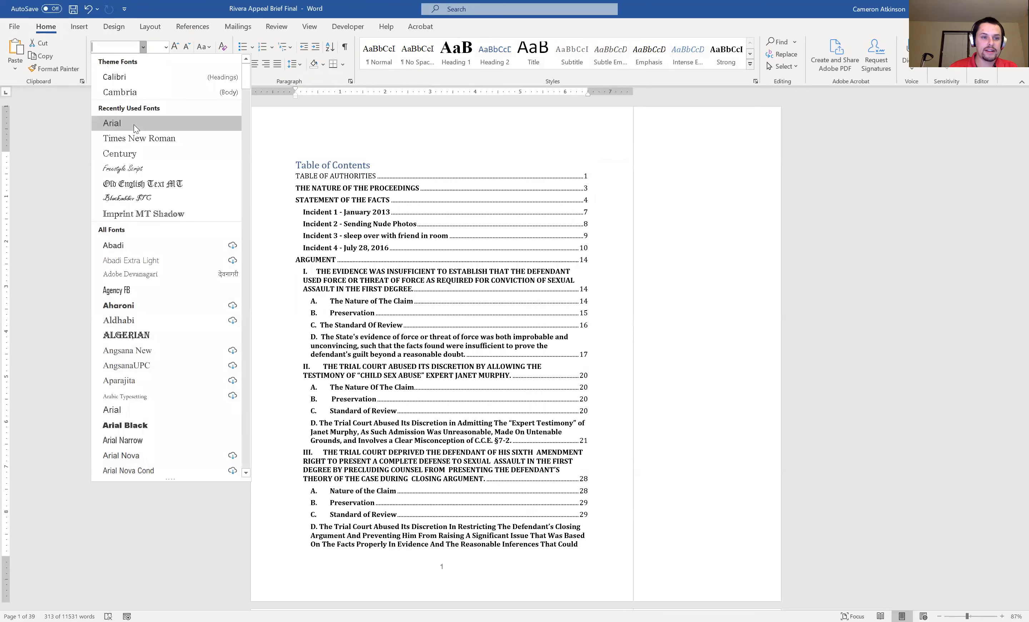
pyautogui.click(128, 118)
pyautogui.click(166, 48)
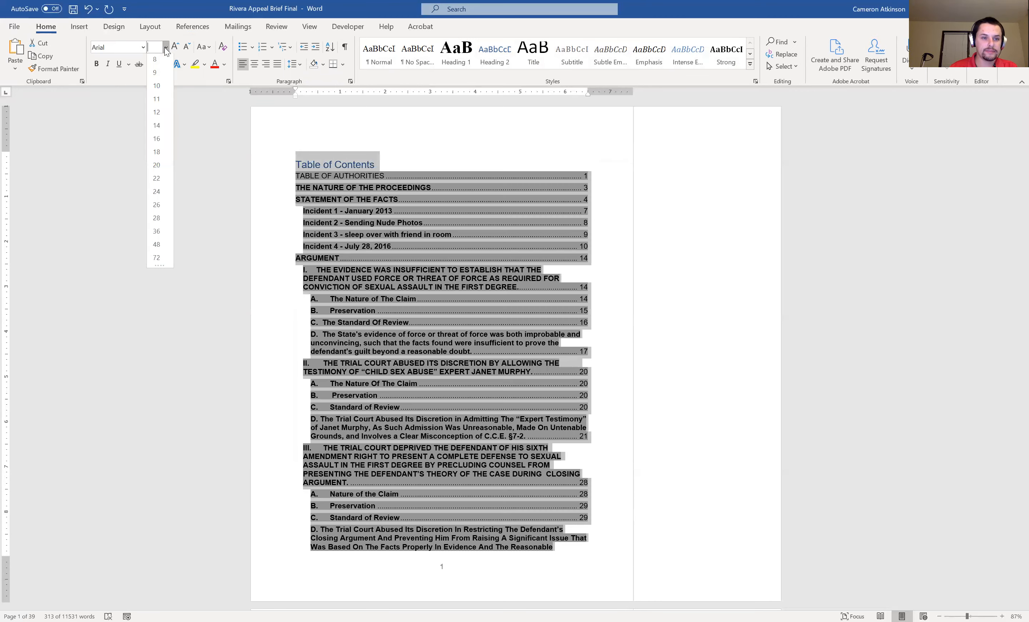
pyautogui.click(156, 112)
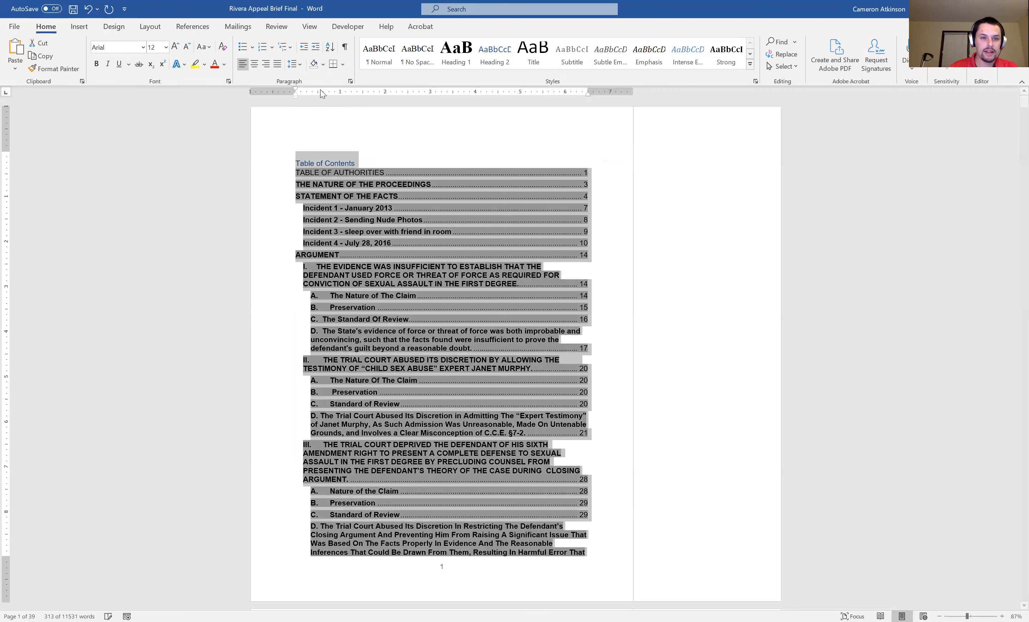
# Step: Set the table of contents to 2.0 line spacing and remove the space before its paragraphs
pyautogui.click(295, 69)
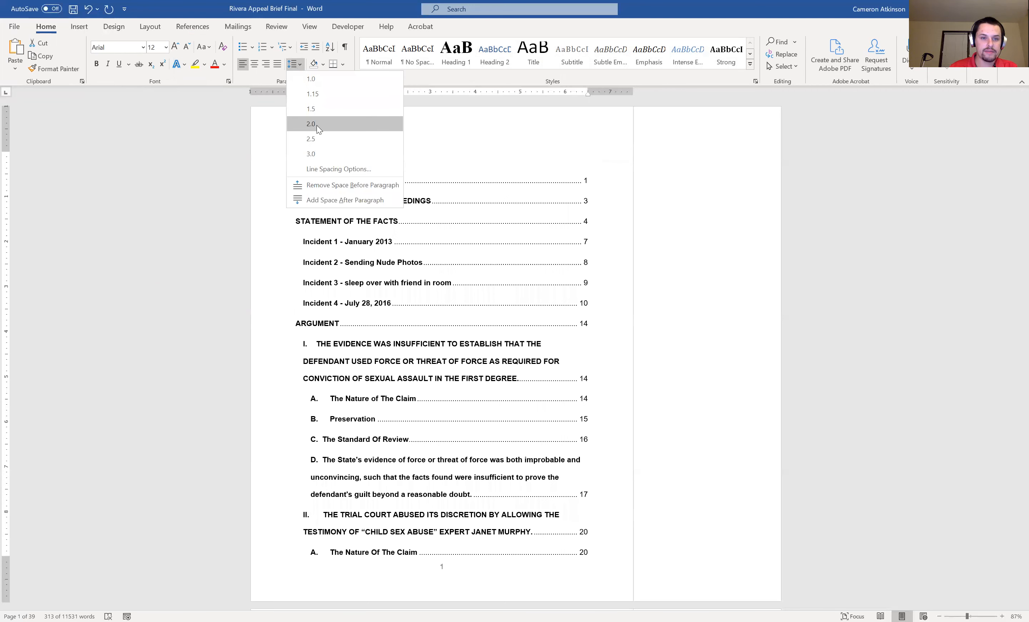
pyautogui.click(319, 130)
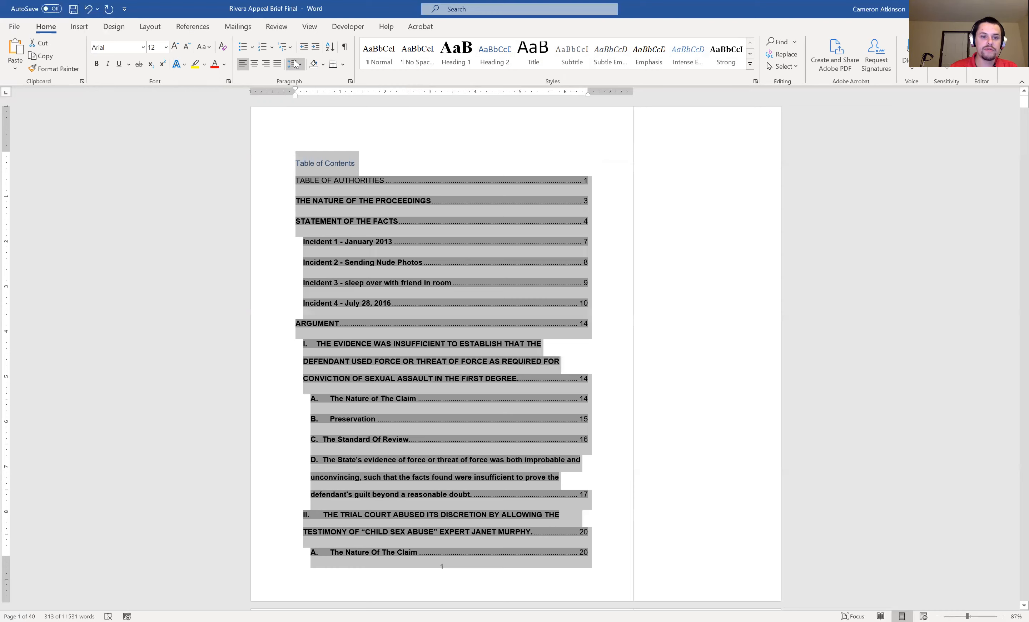
pyautogui.click(296, 64)
pyautogui.click(336, 185)
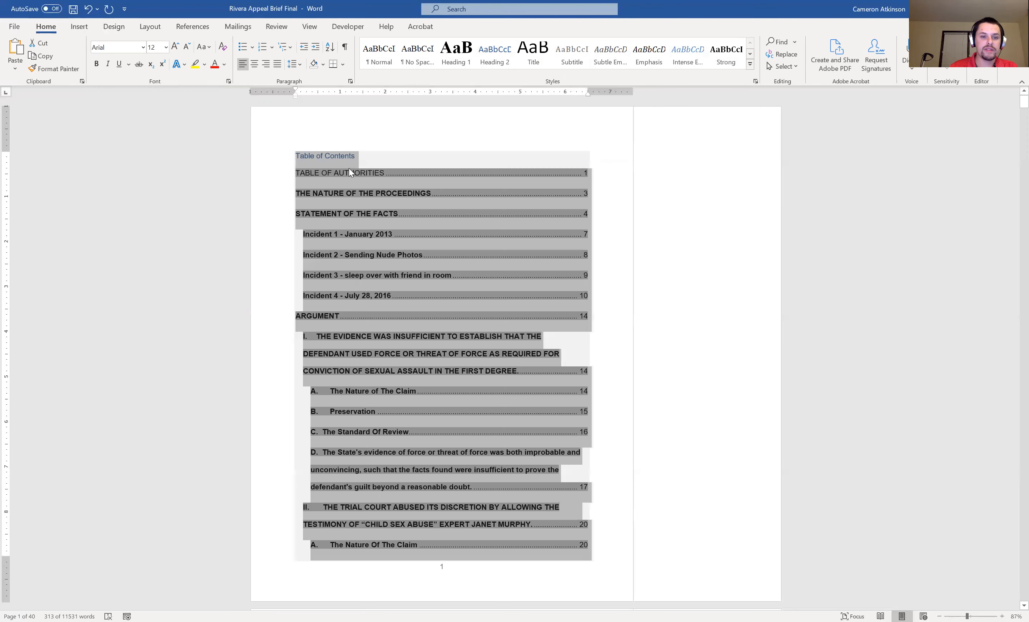
# Step: Center the "Table of Contents" title and make it bold, underlined and black
pyautogui.click(355, 161)
pyautogui.moveTo(359, 159); pyautogui.dragTo(306, 158)
pyautogui.click(255, 64)
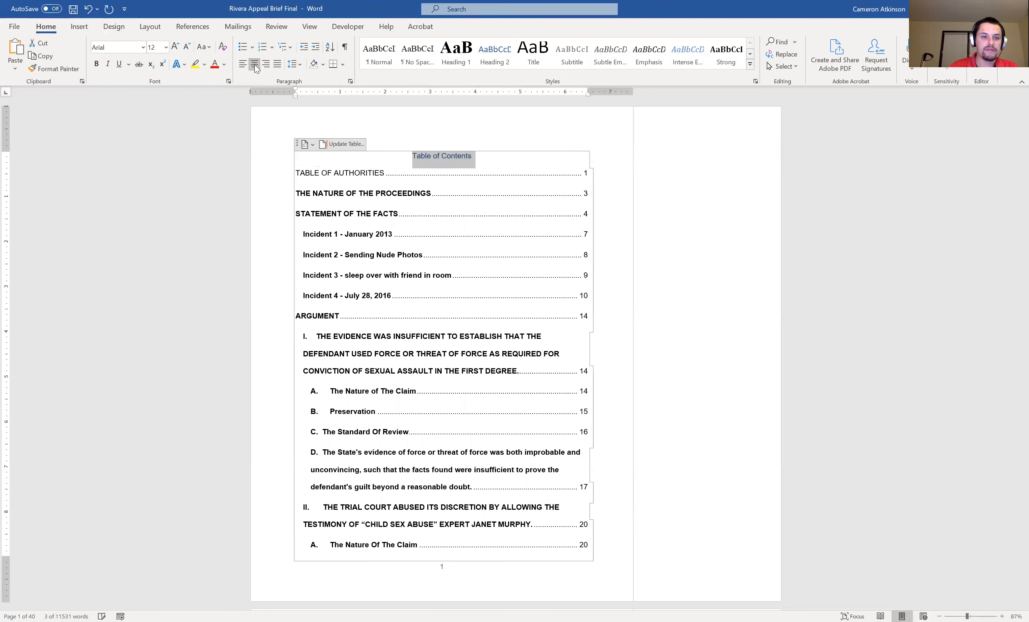
pyautogui.click(97, 64)
pyautogui.click(119, 64)
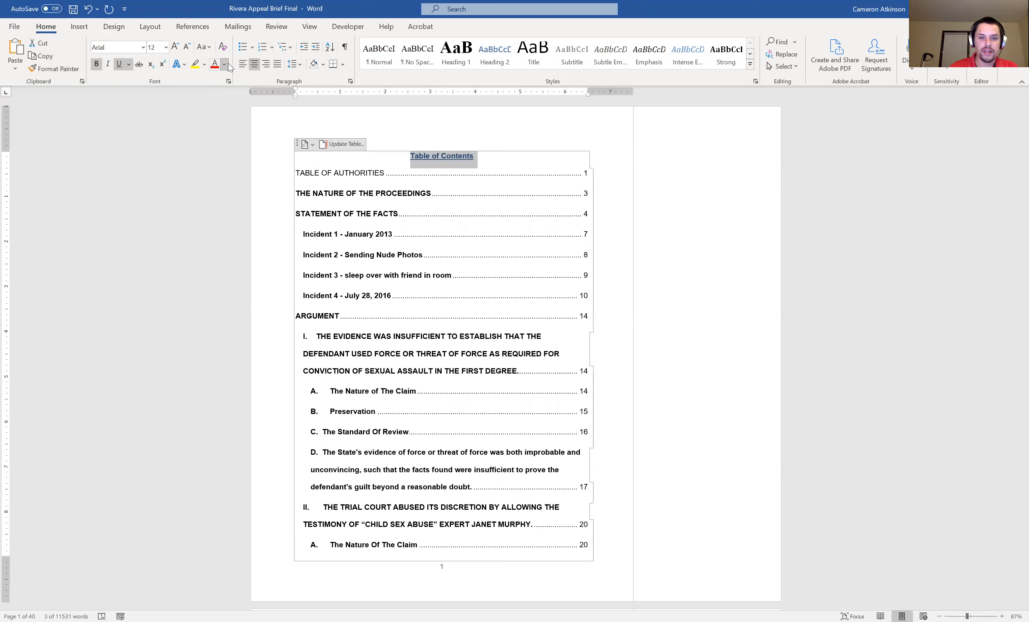
pyautogui.click(226, 65)
pyautogui.click(233, 77)
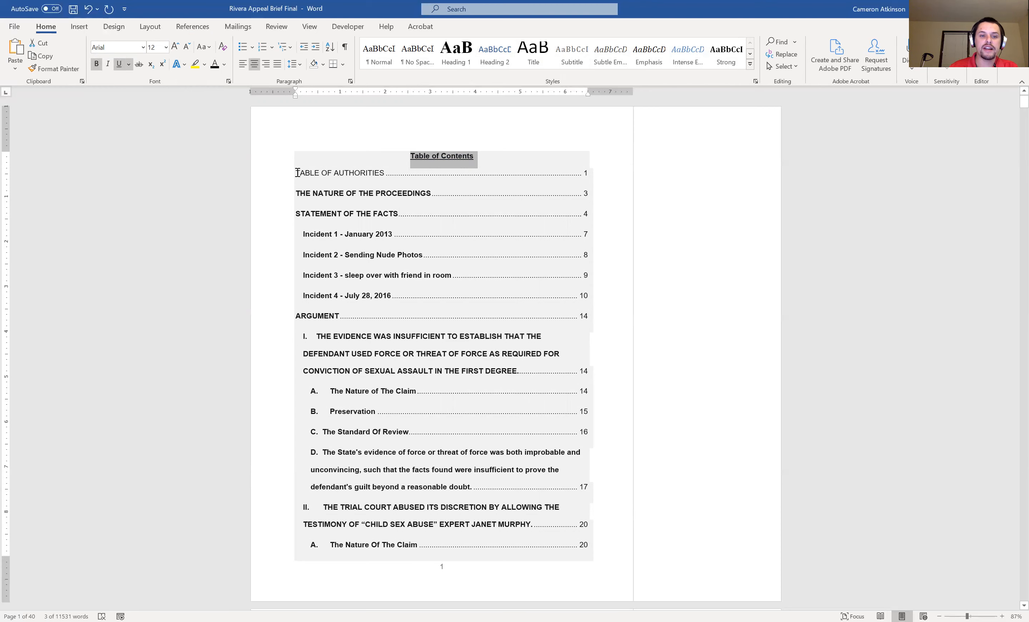
# Step: Make the TABLE OF AUTHORITIES entry in the table of contents bold
pyautogui.moveTo(296, 172); pyautogui.dragTo(383, 172)
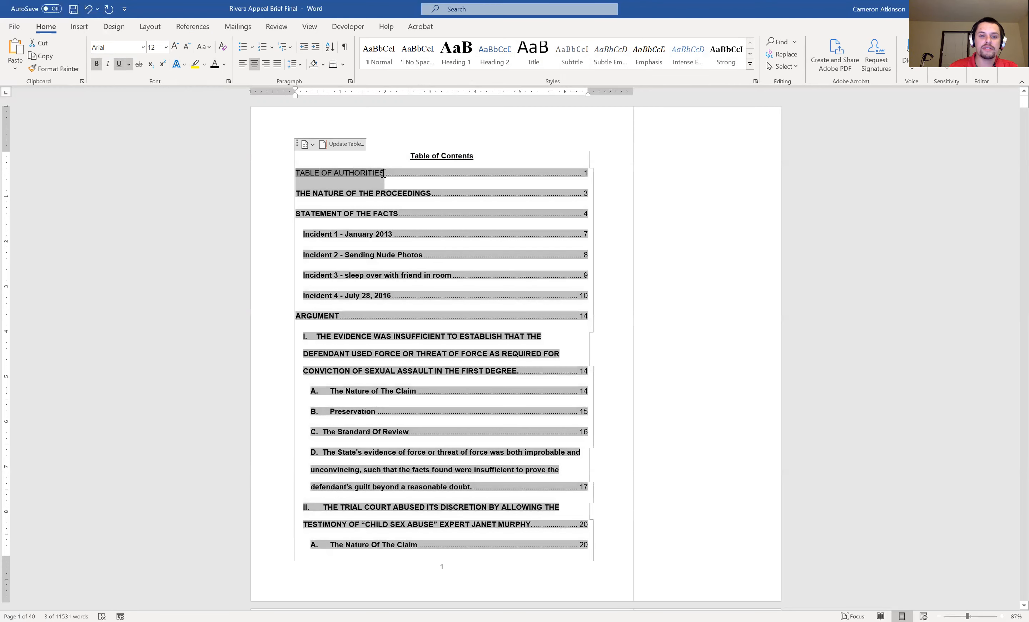
pyautogui.hotkey('ctrl', 'b')
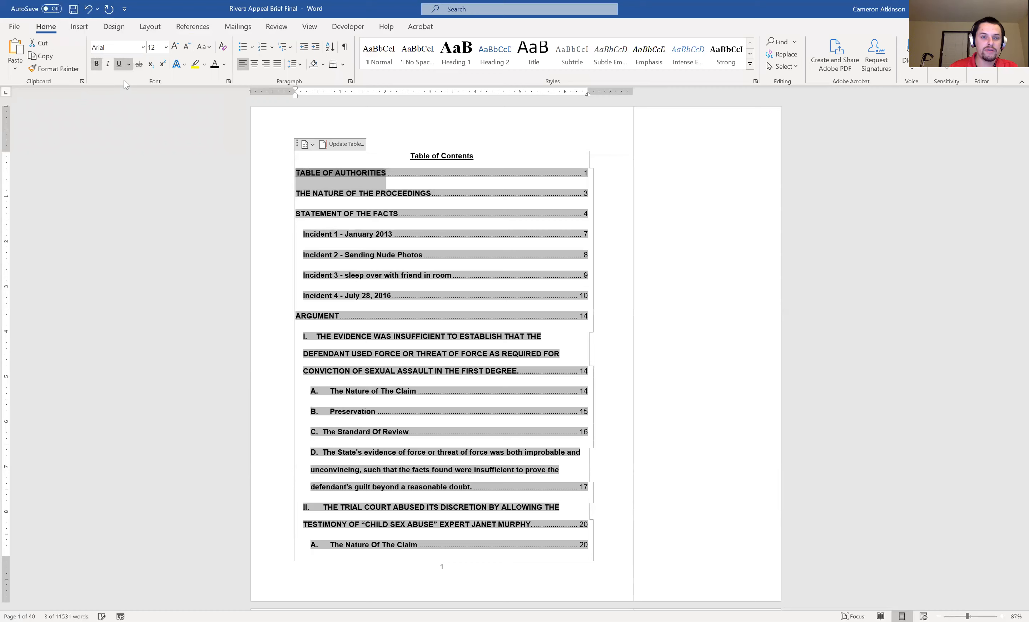
pyautogui.click(357, 240)
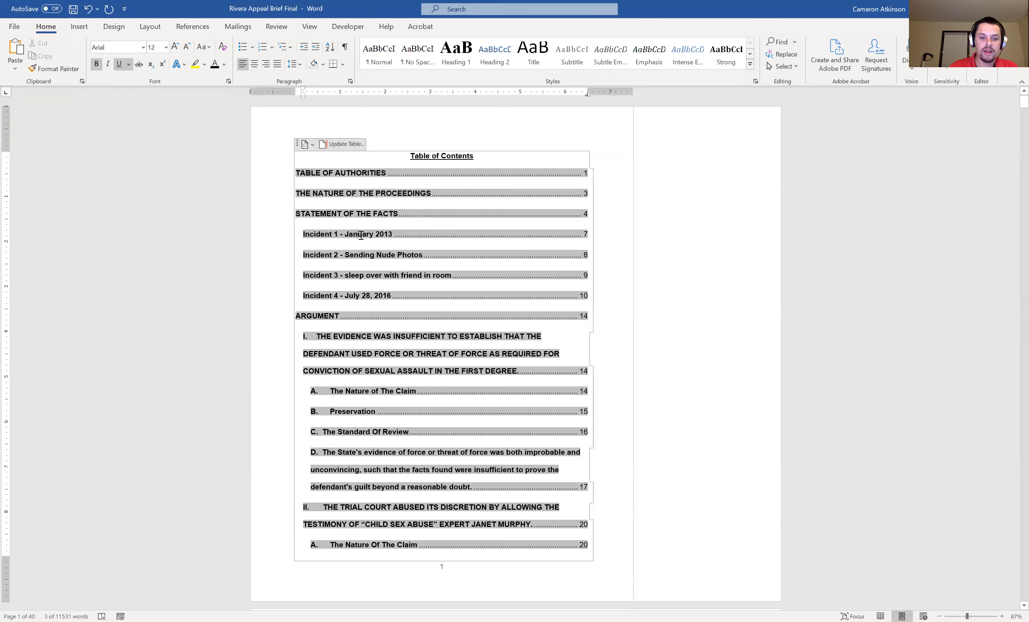
# Step: Review the formatted table of contents through to its last entry, CERTIFICATION OF SERVICE AND COMPLIANCE
pyautogui.scroll(-15, 358, 238)
pyautogui.scroll(-8, 361, 235)
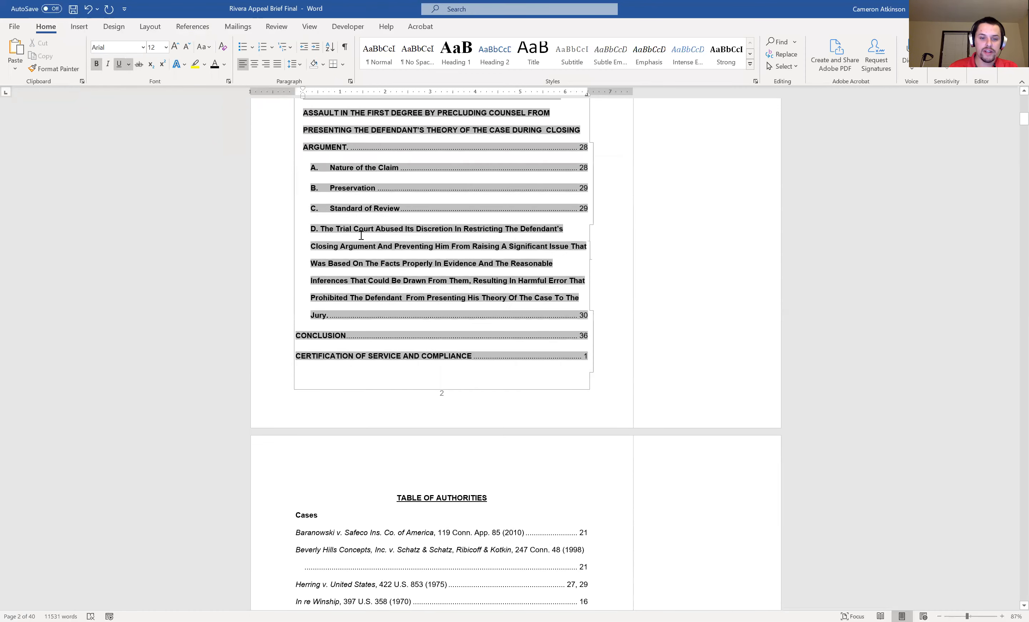
pyautogui.scroll(20, 363, 239)
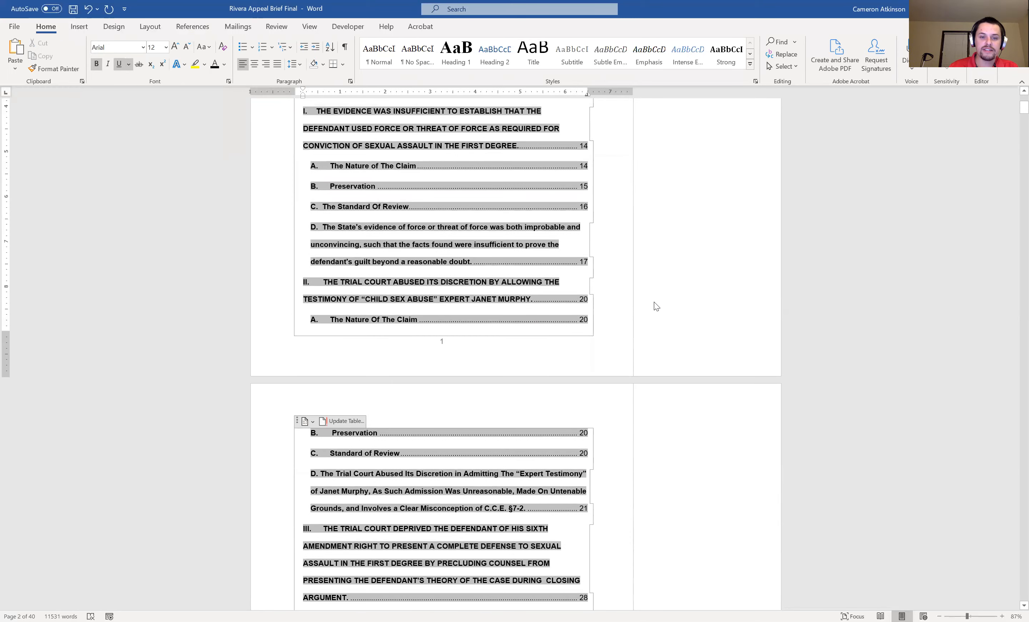
pyautogui.scroll(-8, 659, 305)
pyautogui.scroll(-6, 589, 548)
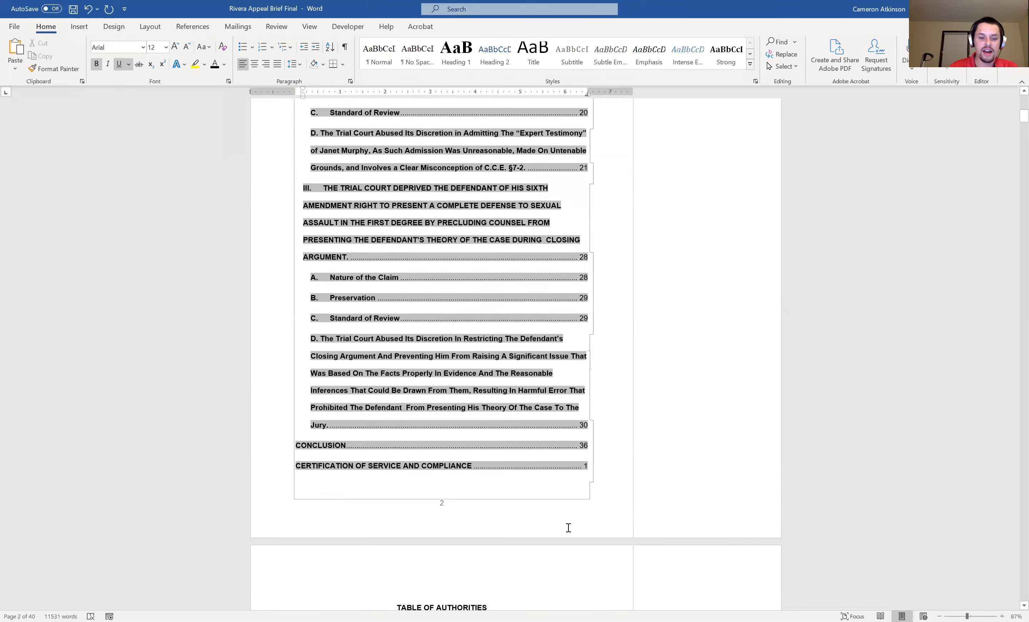
pyautogui.click(474, 541)
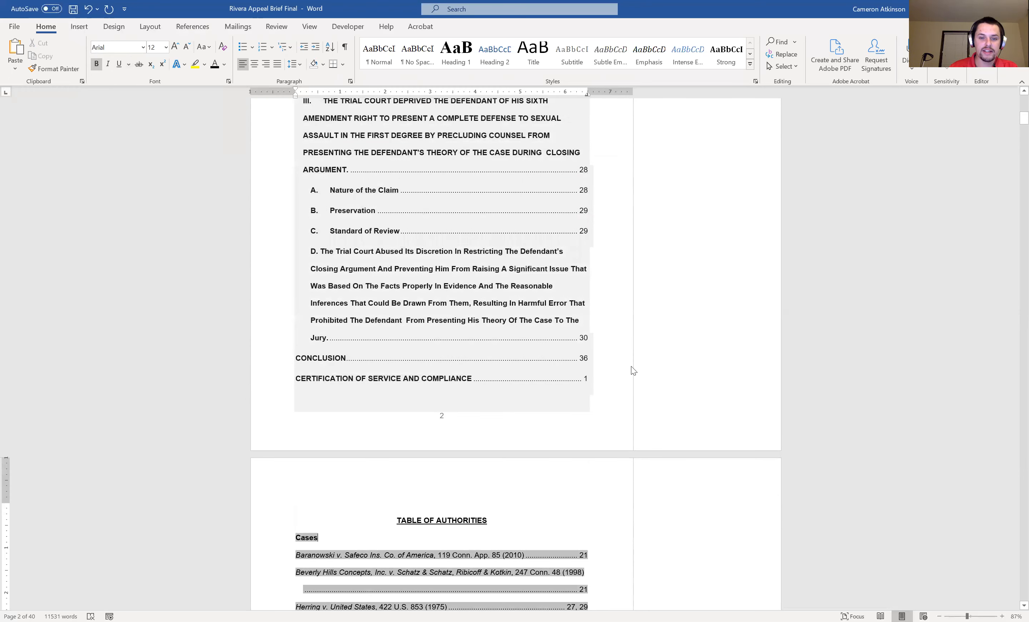
# Step: Insert blank lines above the "Table of Contents" title until it sits near the foot of page 1, making room for a cover page
pyautogui.scroll(20, 546, 323)
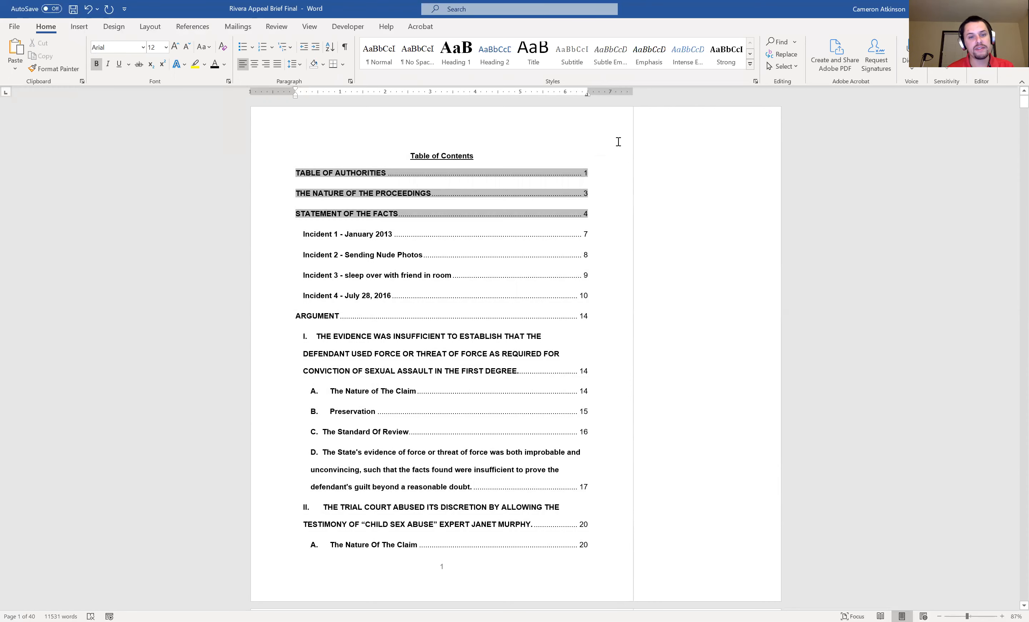
pyautogui.click(460, 154)
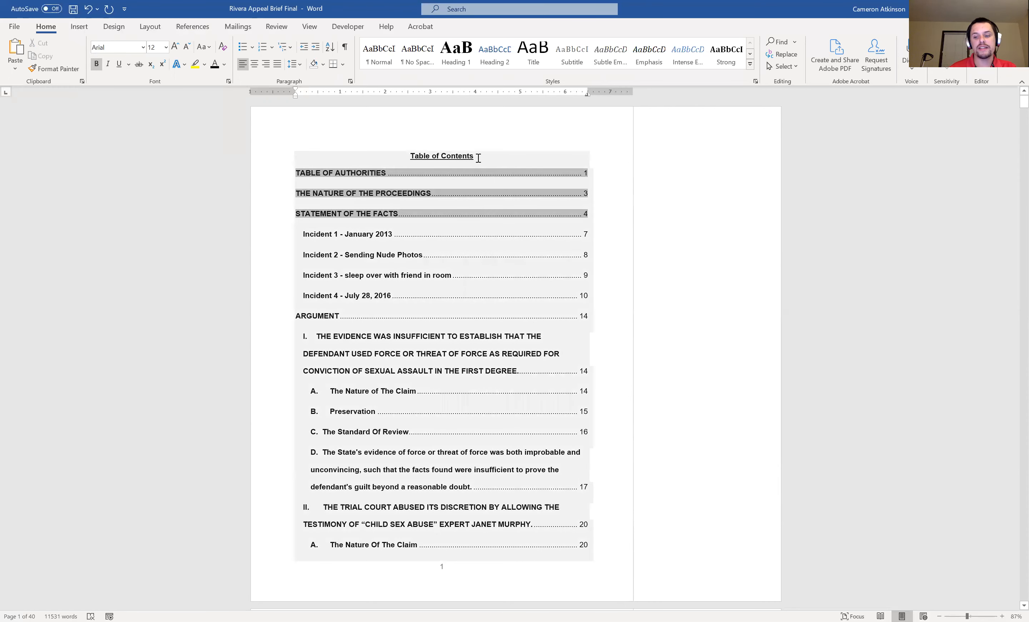
pyautogui.scroll(-10, 478, 160)
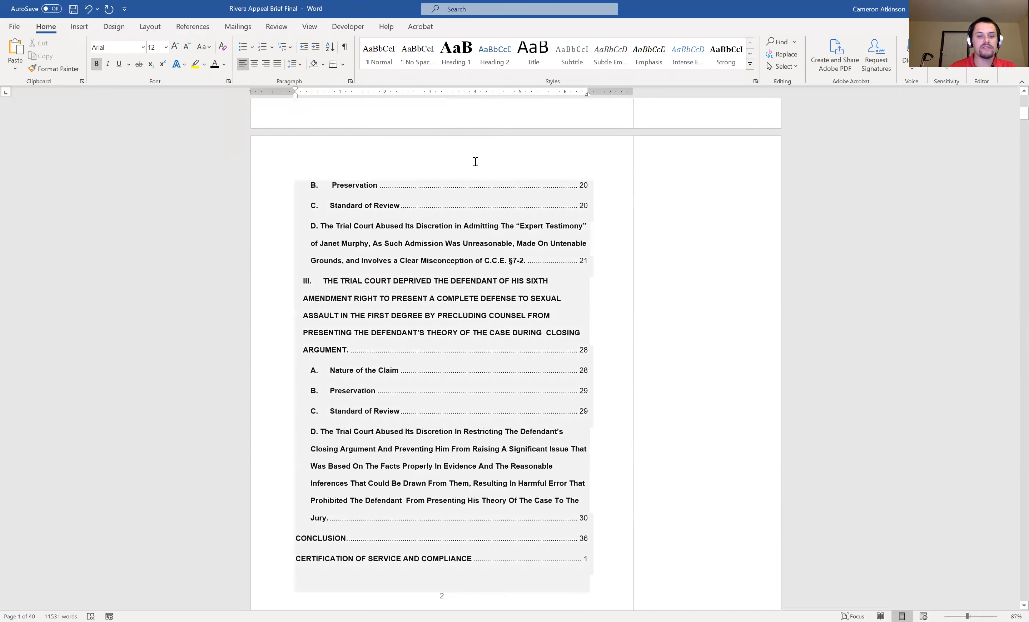
pyautogui.scroll(-7, 475, 161)
pyautogui.scroll(15, 476, 161)
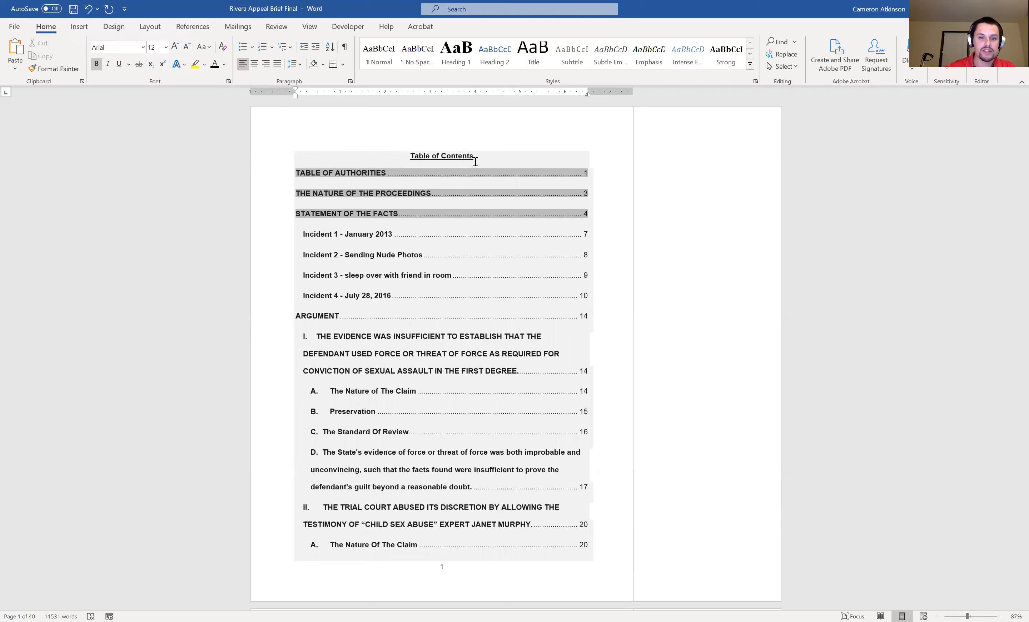
pyautogui.click(412, 156)
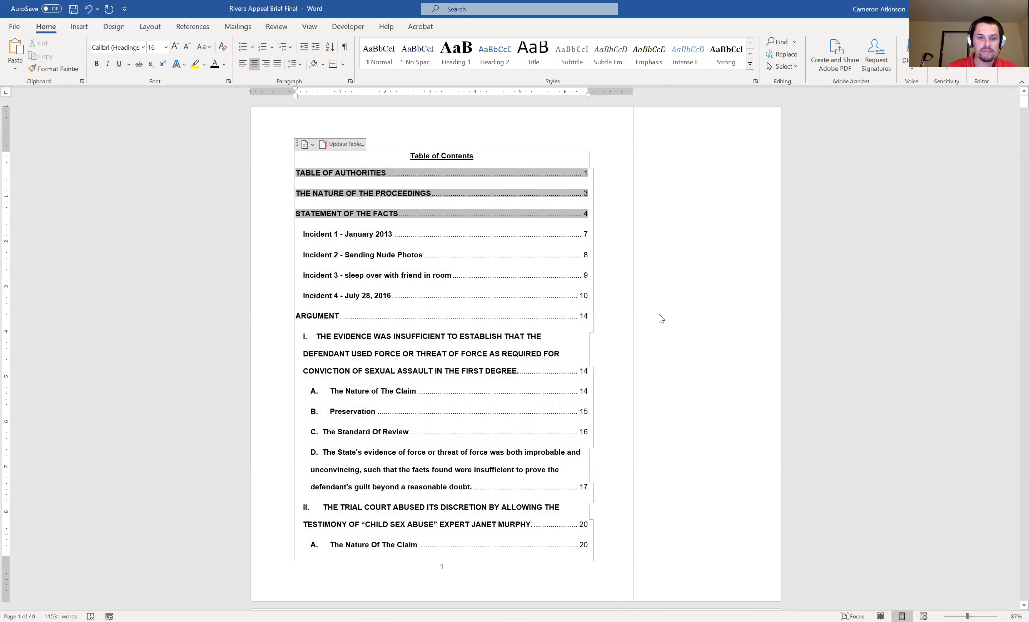
pyautogui.press('Return')
pyautogui.press('Return')
pyautogui.press('Return')
pyautogui.press('Return')
pyautogui.press('Return')
pyautogui.press('Return')
pyautogui.press('Return')
pyautogui.press('Return')
pyautogui.press('Return')
pyautogui.press('Return')
pyautogui.press('Return')
pyautogui.press('Return')
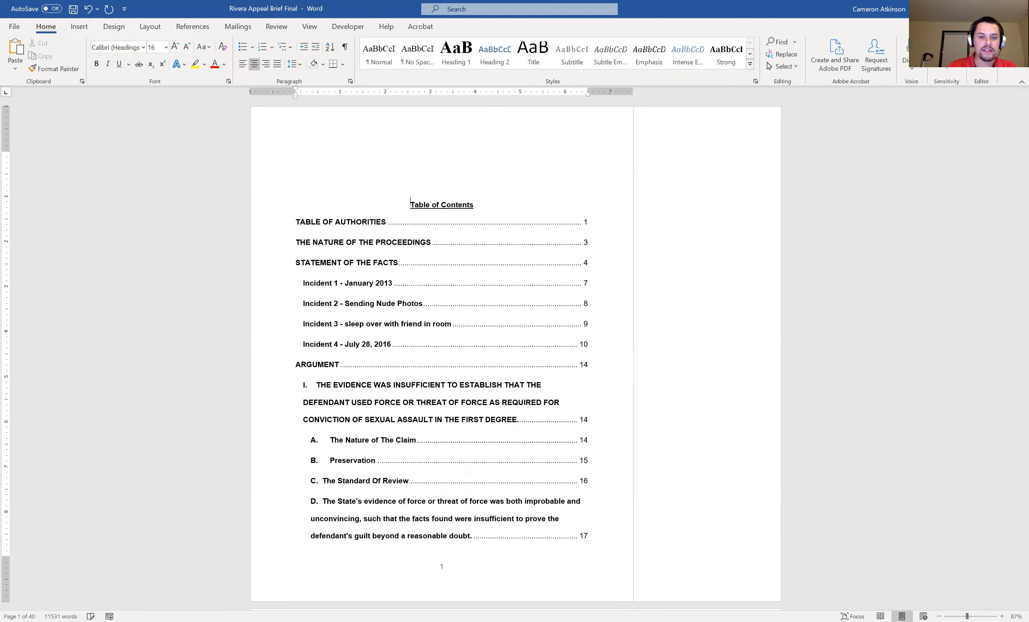
pyautogui.press('Return')
pyautogui.press('Return')
pyautogui.press('Return')
pyautogui.press('Return')
pyautogui.press('Return')
pyautogui.press('Return')
pyautogui.press('Return')
pyautogui.press('Return')
pyautogui.press('Return')
pyautogui.press('Return')
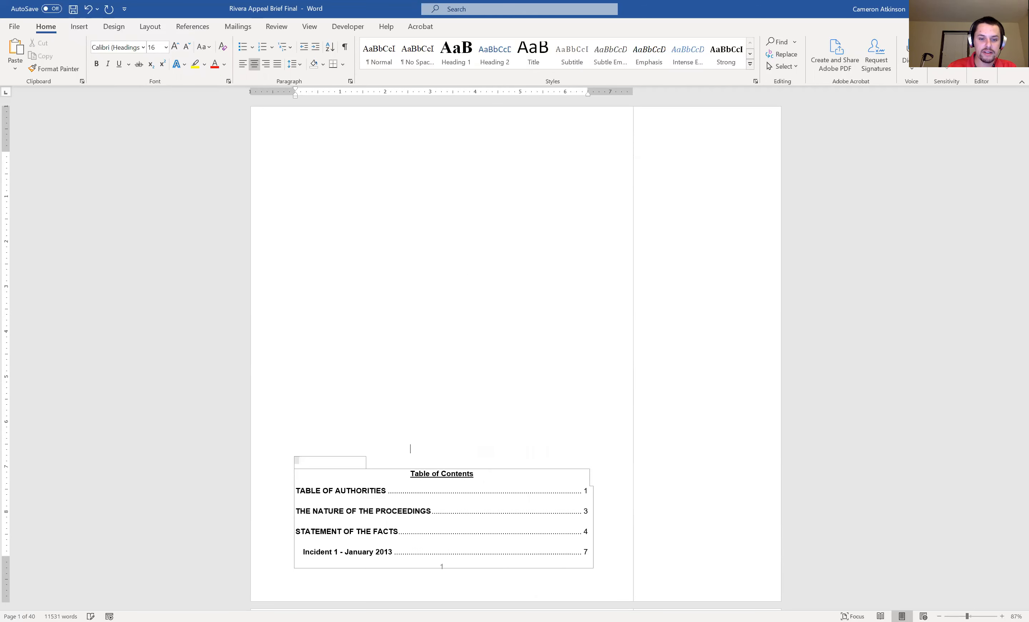
pyautogui.press('Return')
pyautogui.press('Return')
pyautogui.press('Return')
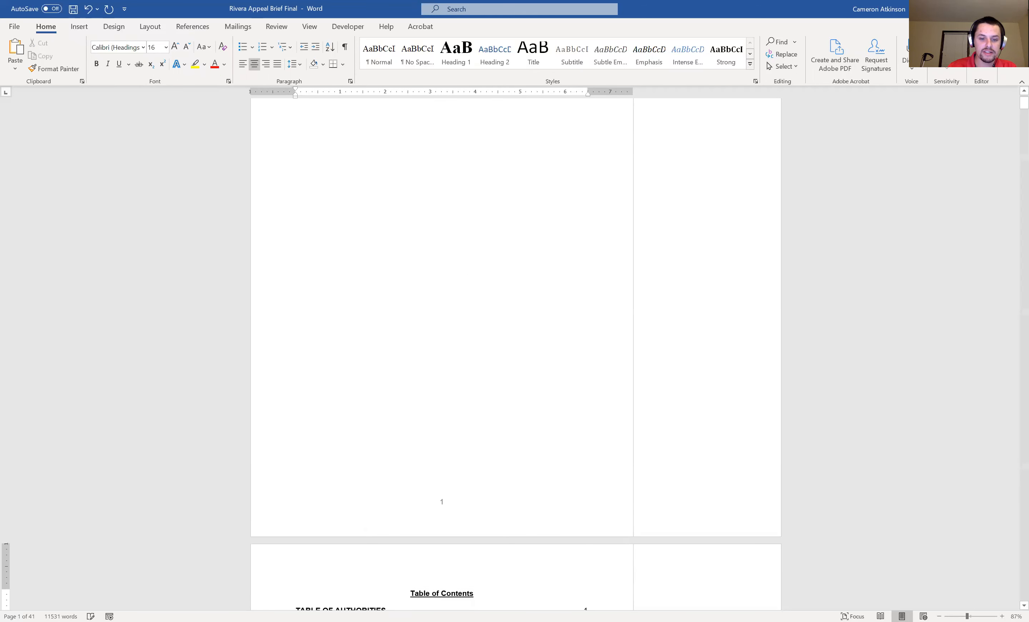
pyautogui.press('BackSpace')
pyautogui.press('BackSpace')
pyautogui.press('BackSpace')
pyautogui.press('BackSpace')
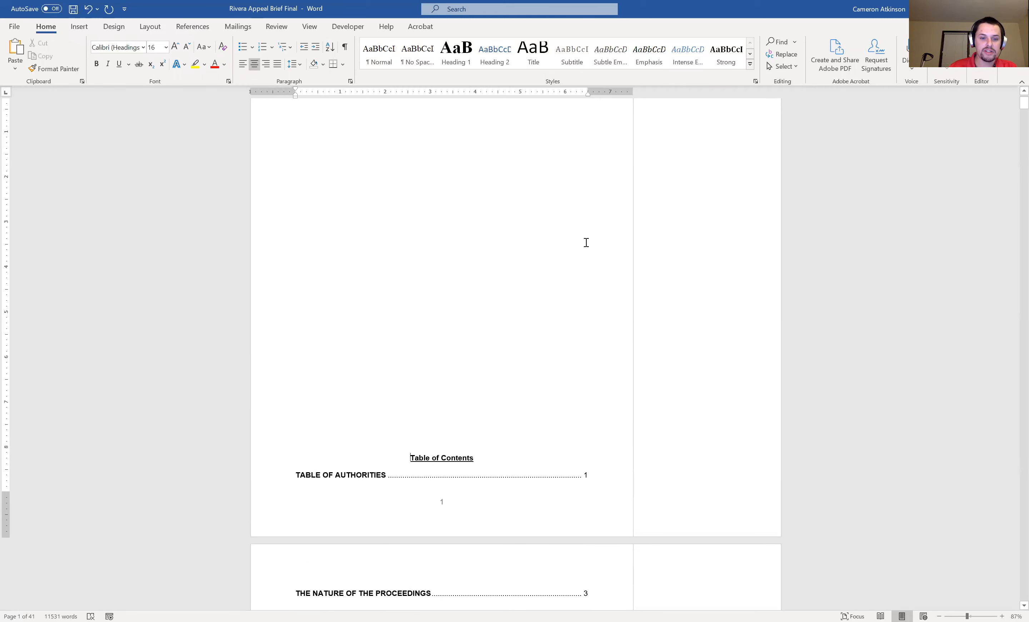
# Step: Separate the cover page from the table of contents with a Next Page section break and delete the leftover empty paragraph above the title
pyautogui.click(155, 33)
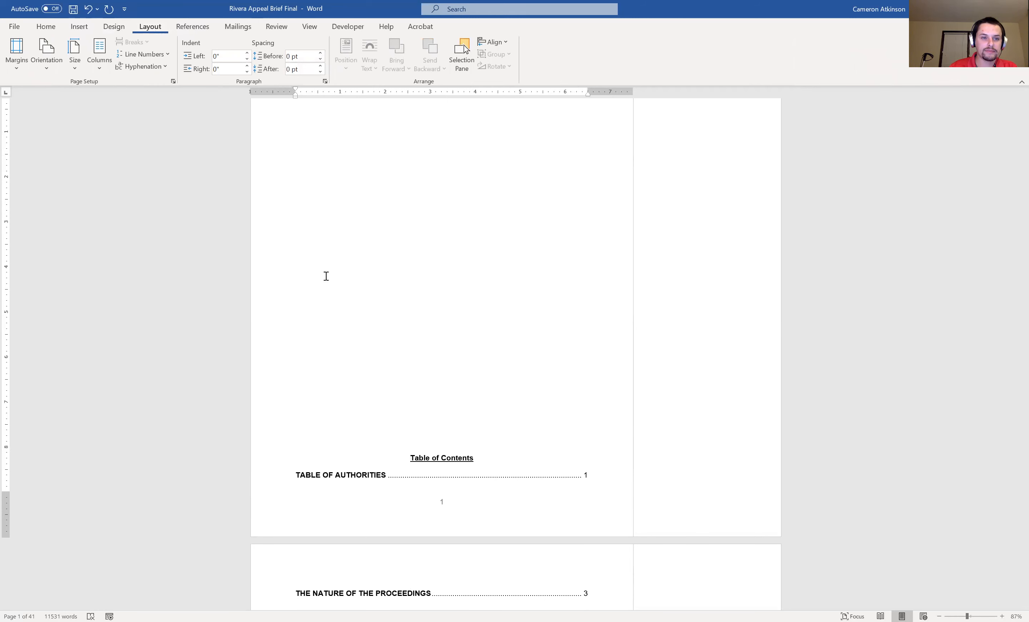
pyautogui.click(421, 434)
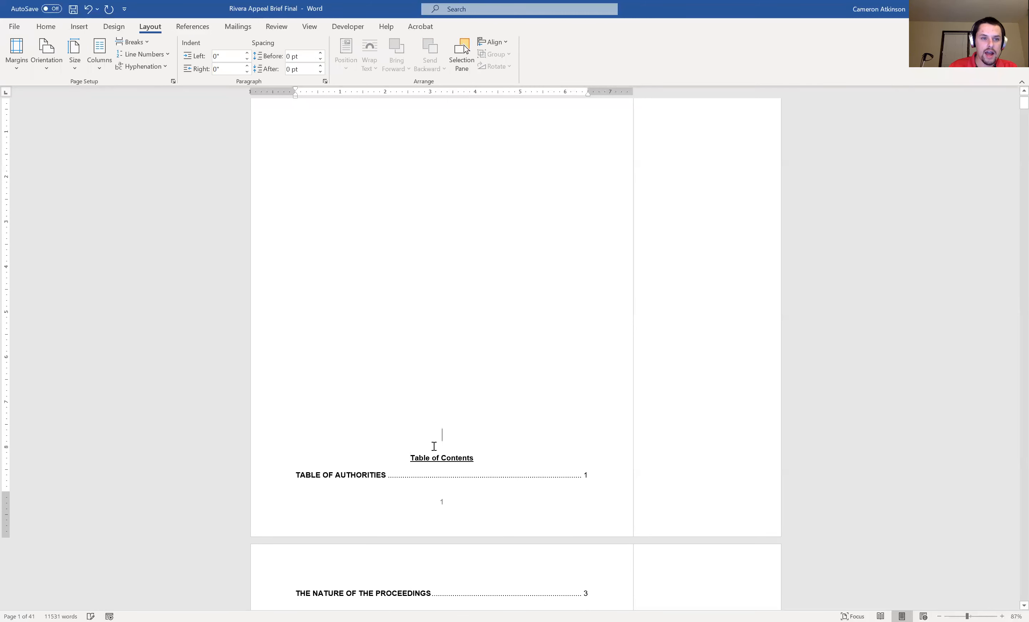
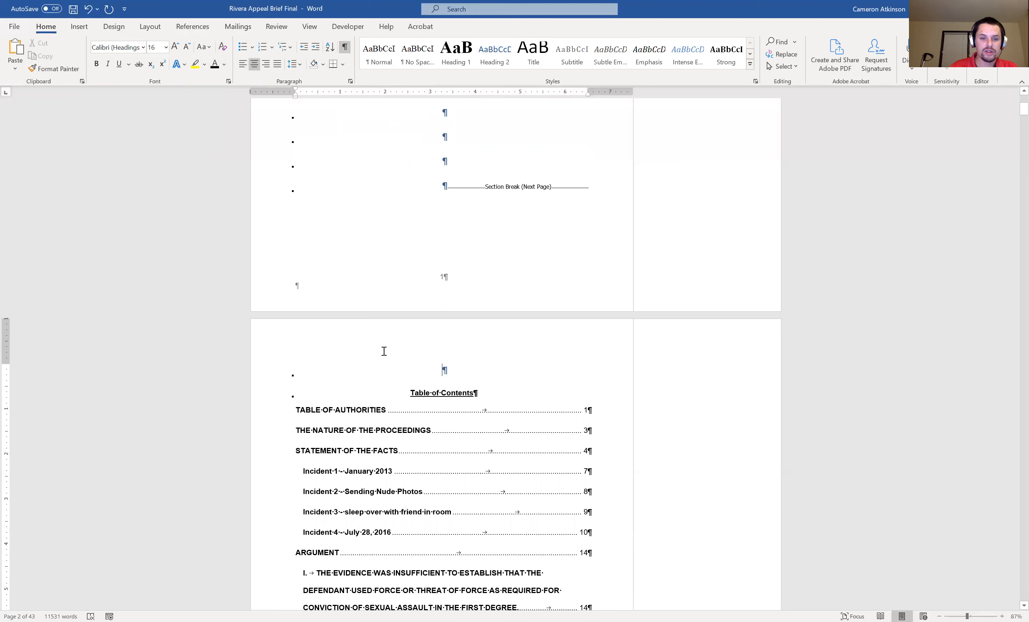
pyautogui.doubleClick(459, 372)
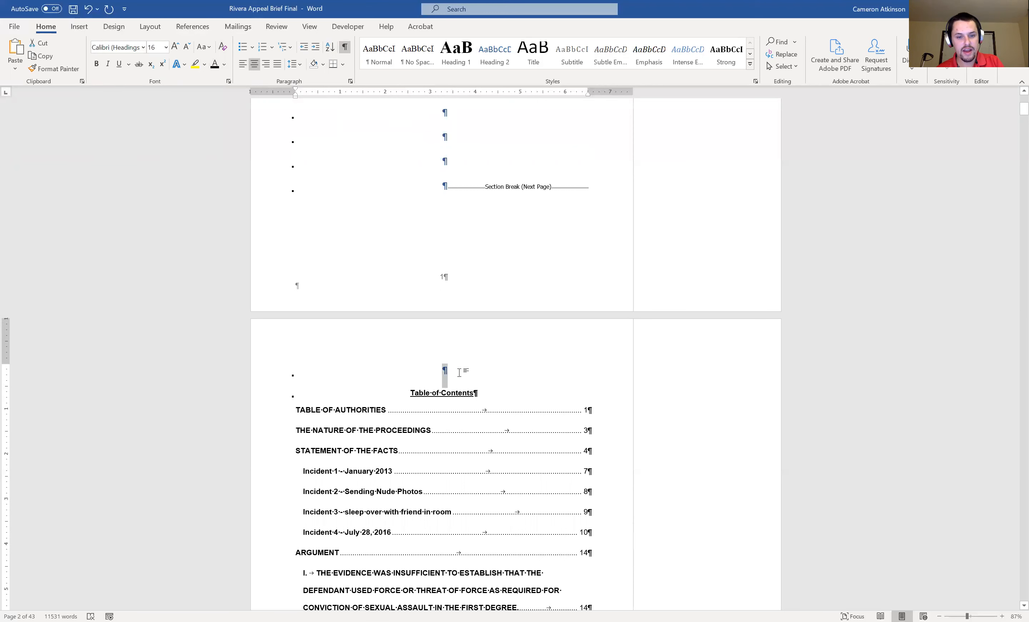
pyautogui.press('Delete')
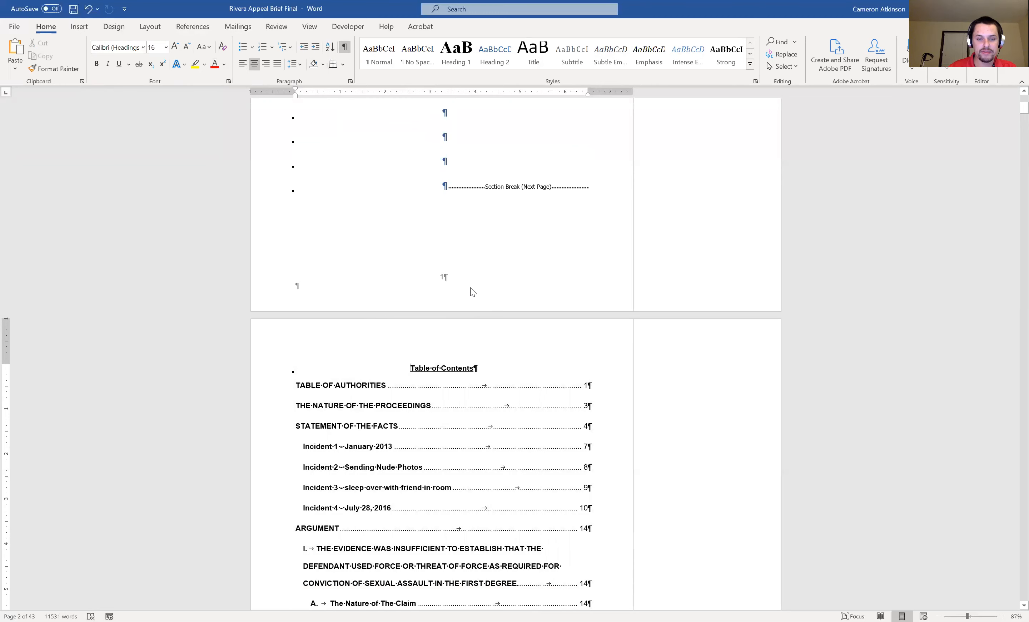
# Step: Check the section break between the blank first page and the table of contents, and hide the formatting marks
pyautogui.scroll(-5, 459, 352)
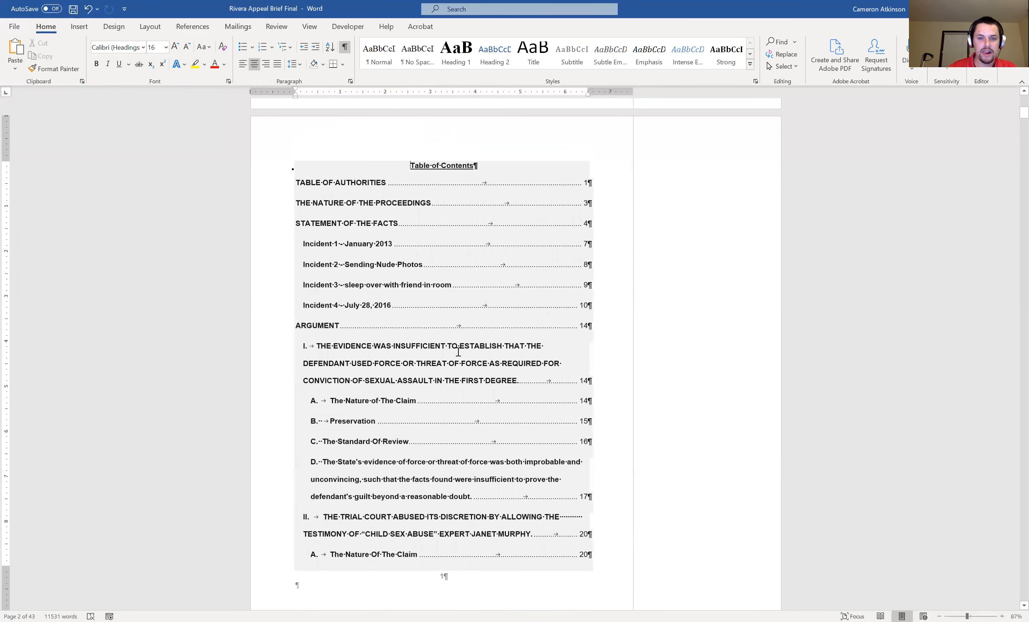
pyautogui.scroll(7, 458, 352)
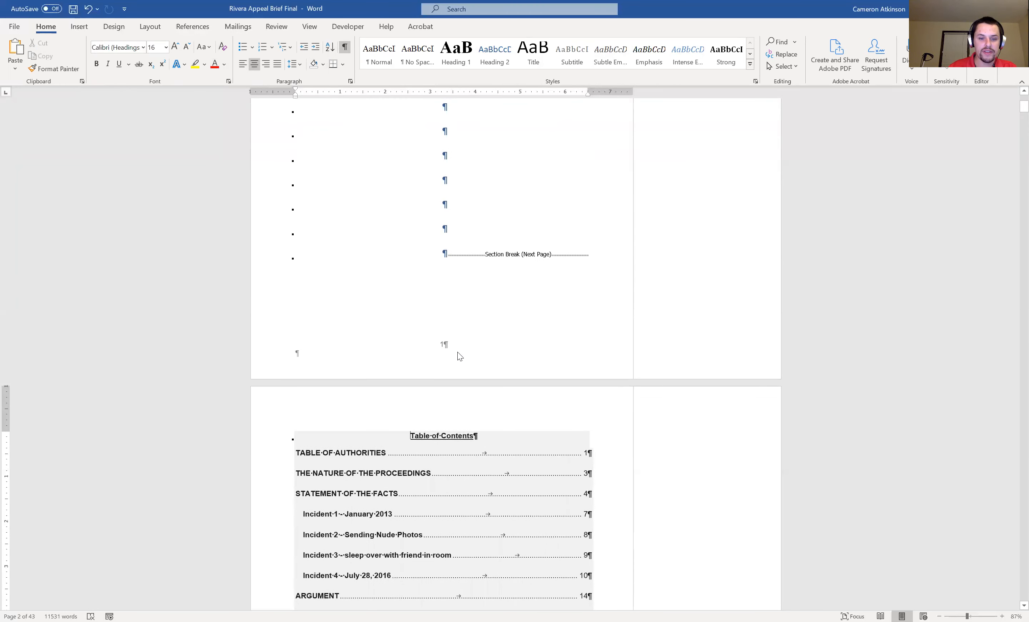
pyautogui.click(345, 47)
pyautogui.scroll(-4, 439, 357)
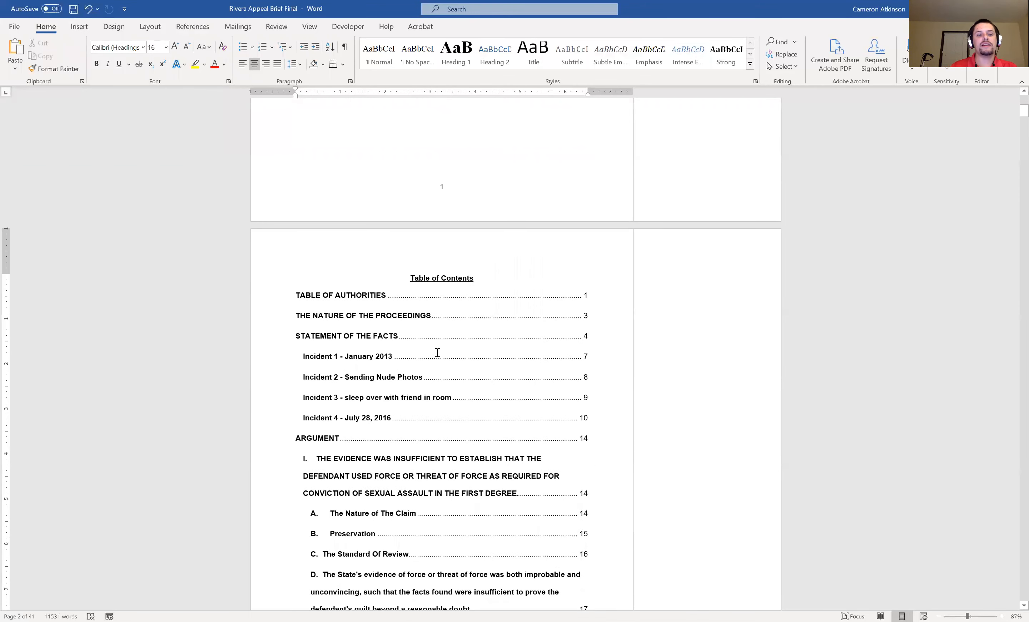
# Step: Enter the placeholder text "Cover page holder" on the blank first page
pyautogui.scroll(2, 436, 351)
pyautogui.scroll(8, 460, 306)
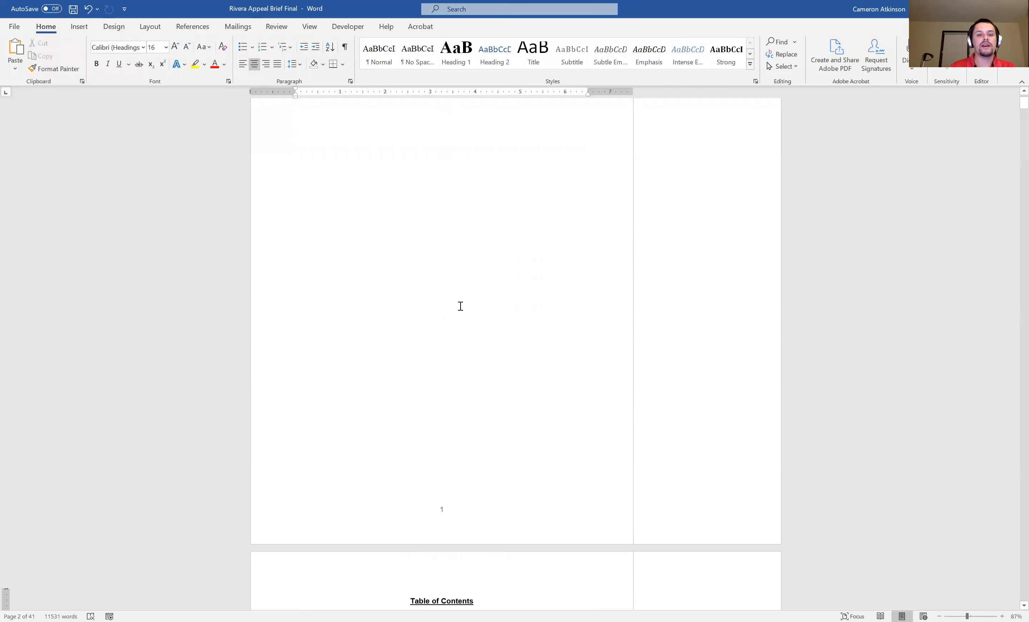
pyautogui.click(429, 234)
pyautogui.write('Cover p')
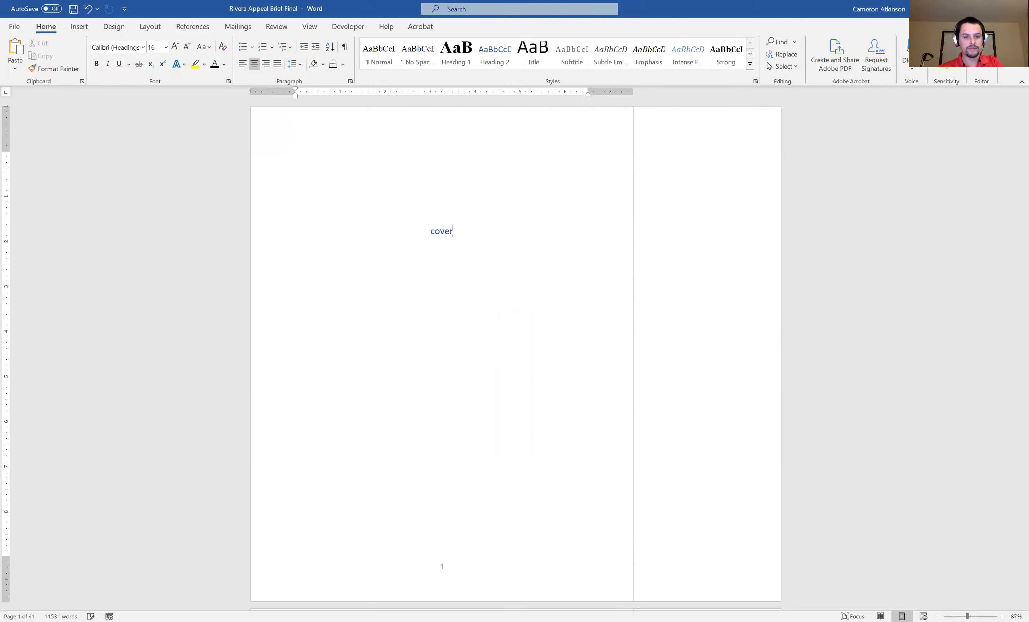
pyautogui.write('age holder')
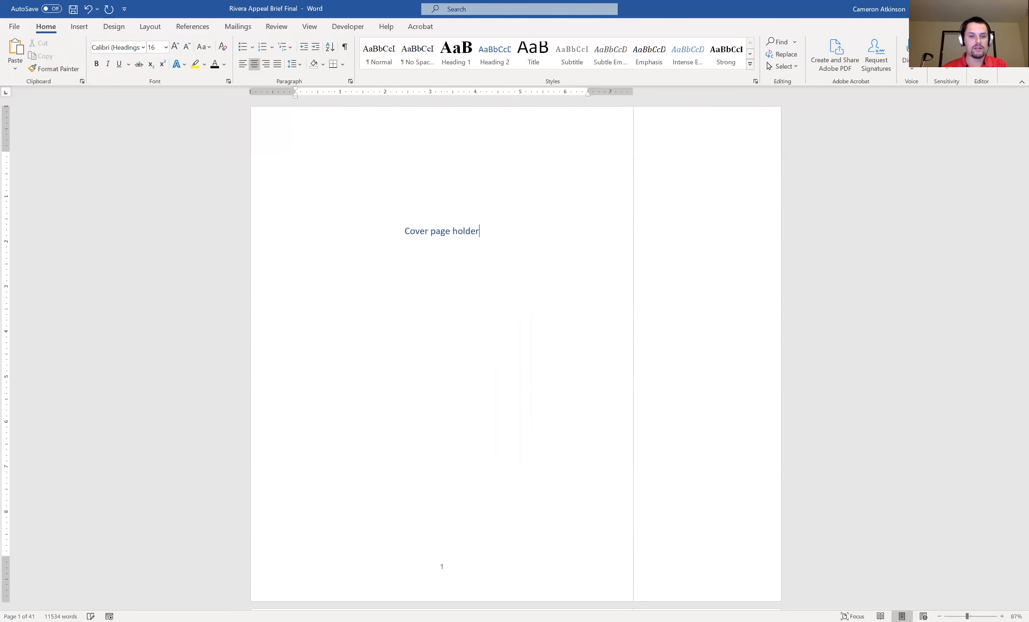
# Step: Examine the footer page numbers on the cover page and the table of contents pages
pyautogui.scroll(-3, 464, 413)
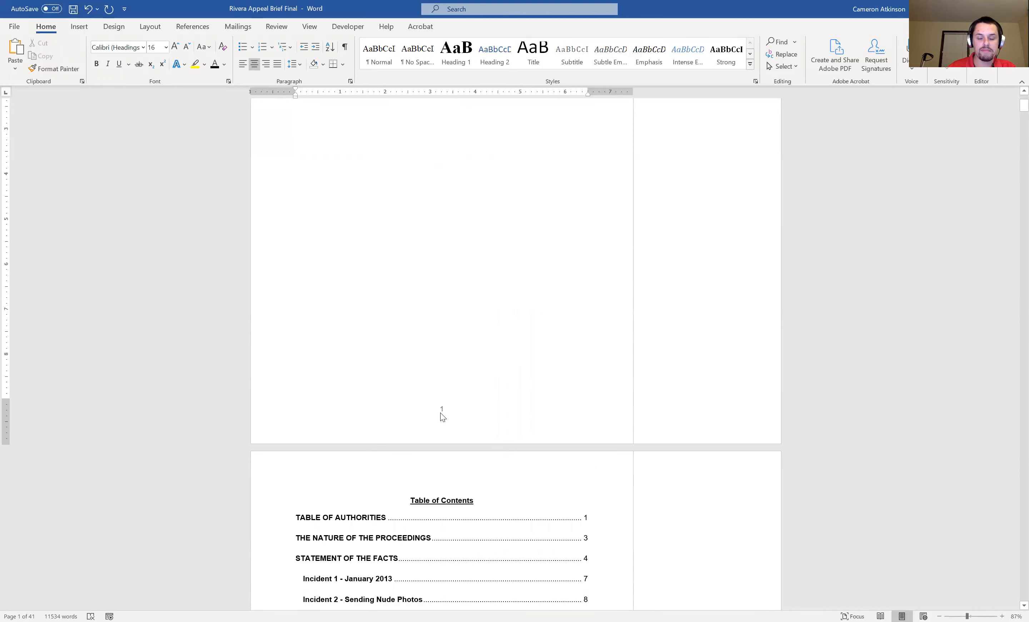
pyautogui.scroll(-10, 444, 493)
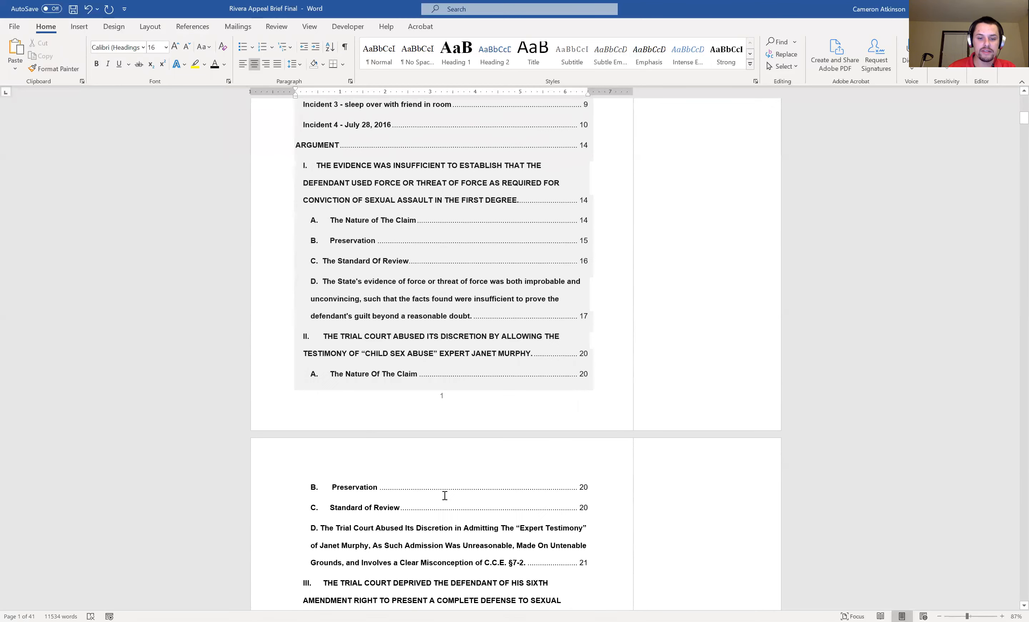
pyautogui.scroll(-1, 444, 495)
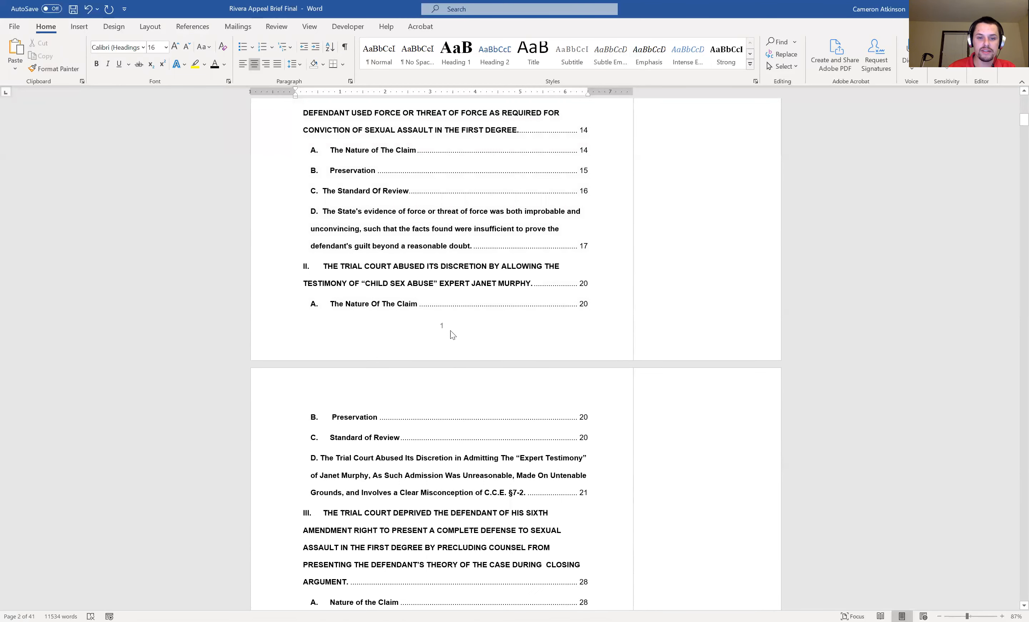
pyautogui.scroll(1, 453, 334)
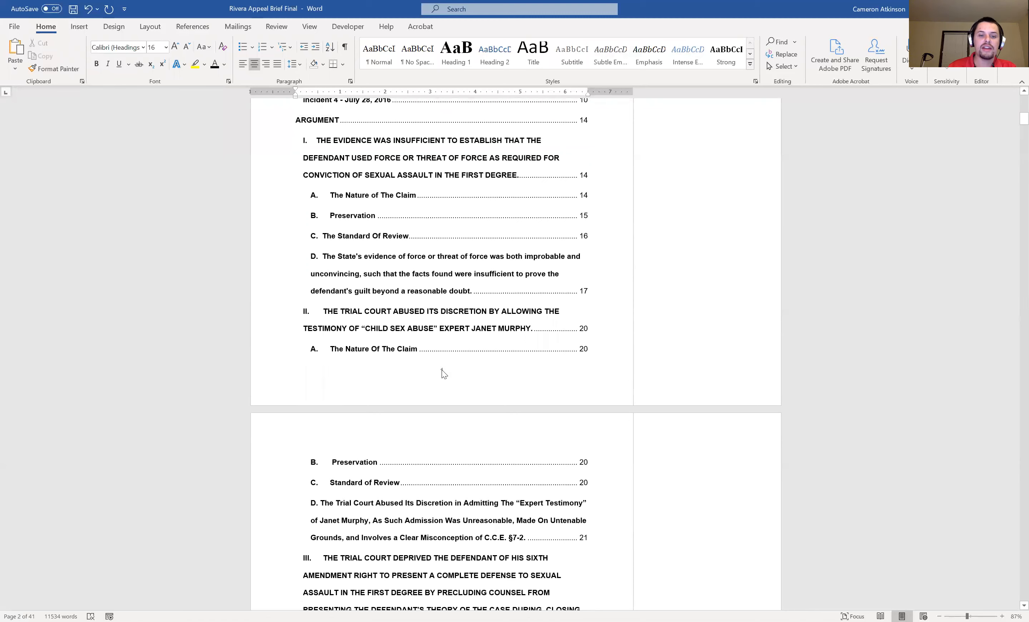
pyautogui.click(470, 360)
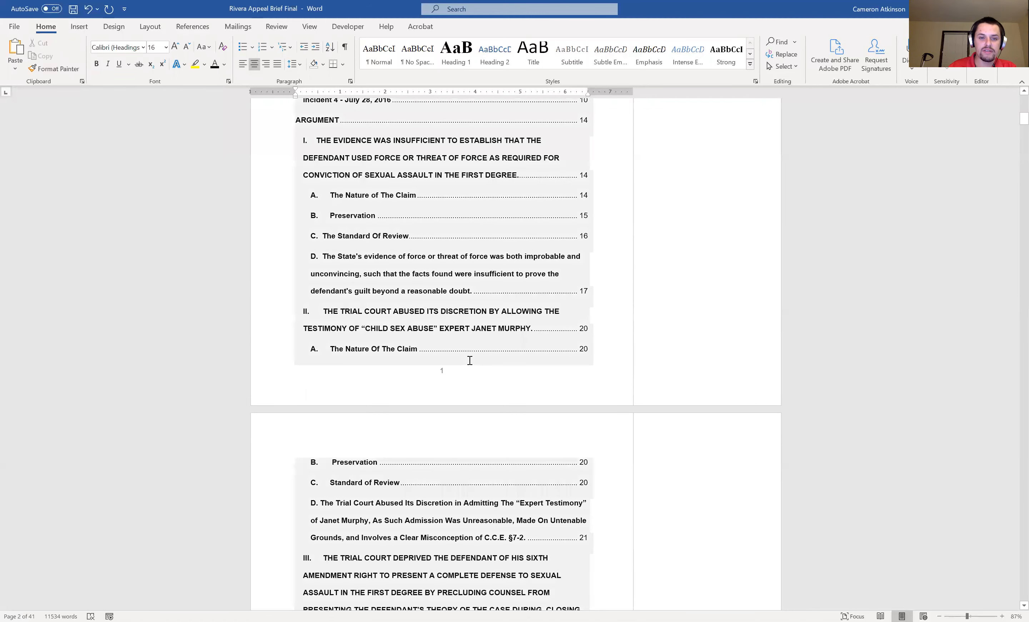
pyautogui.scroll(12, 469, 360)
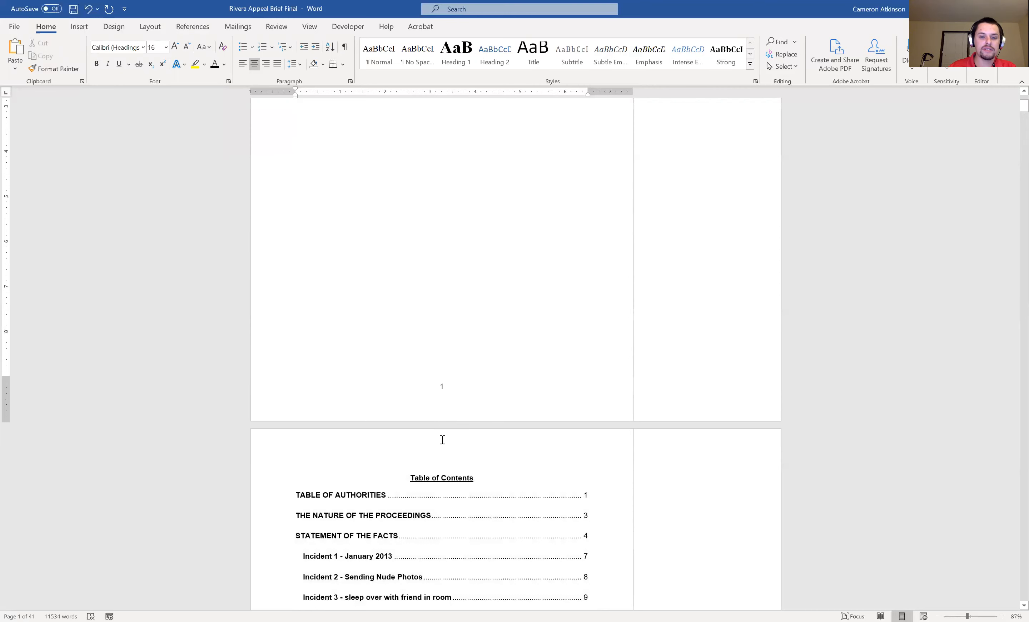
pyautogui.scroll(-9, 447, 394)
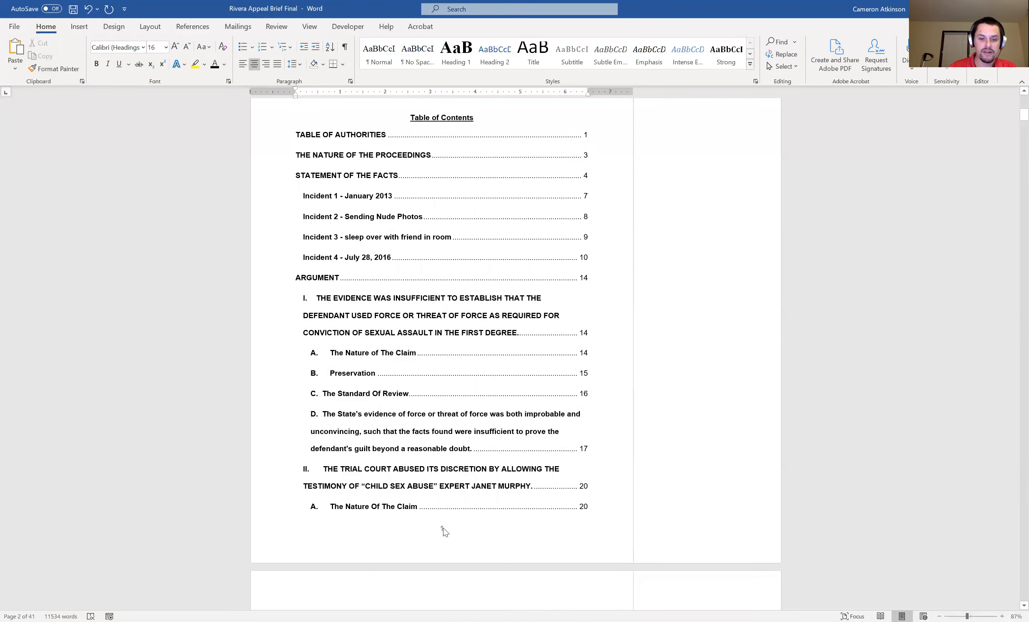
# Step: Open the Section 2 footer for editing, look through the bottom-of-page number styles and compare its number with the Section 1 footer
pyautogui.doubleClick(444, 532)
pyautogui.click(445, 528)
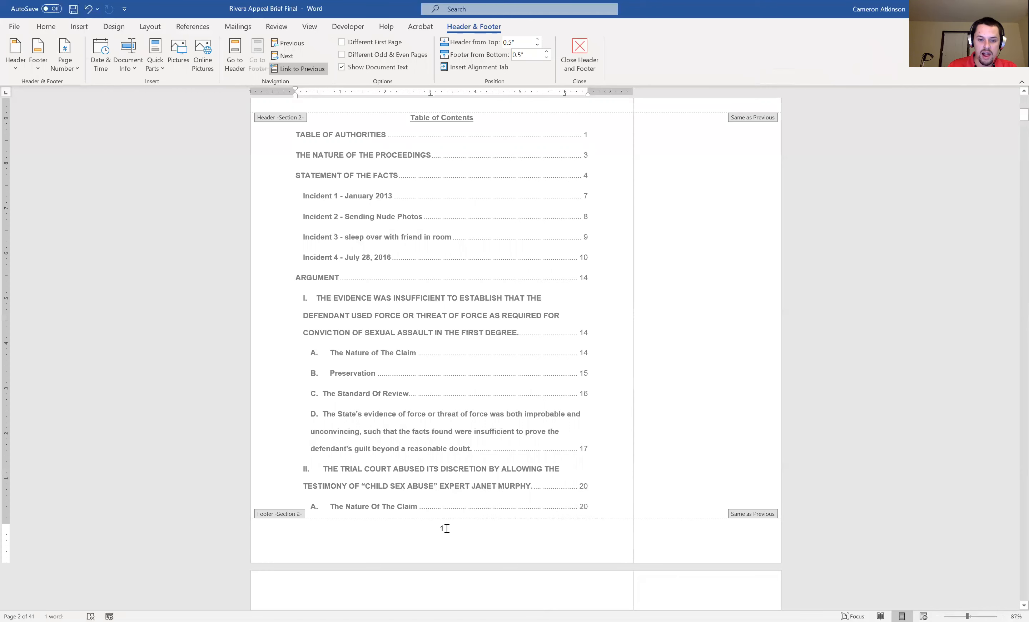
pyautogui.scroll(-1, 446, 527)
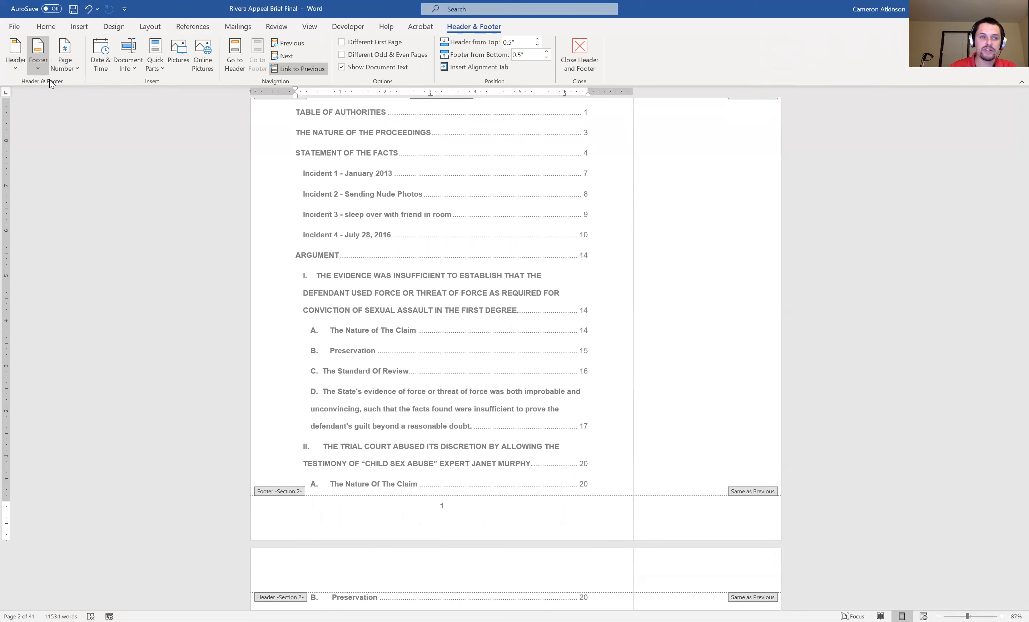
pyautogui.click(65, 68)
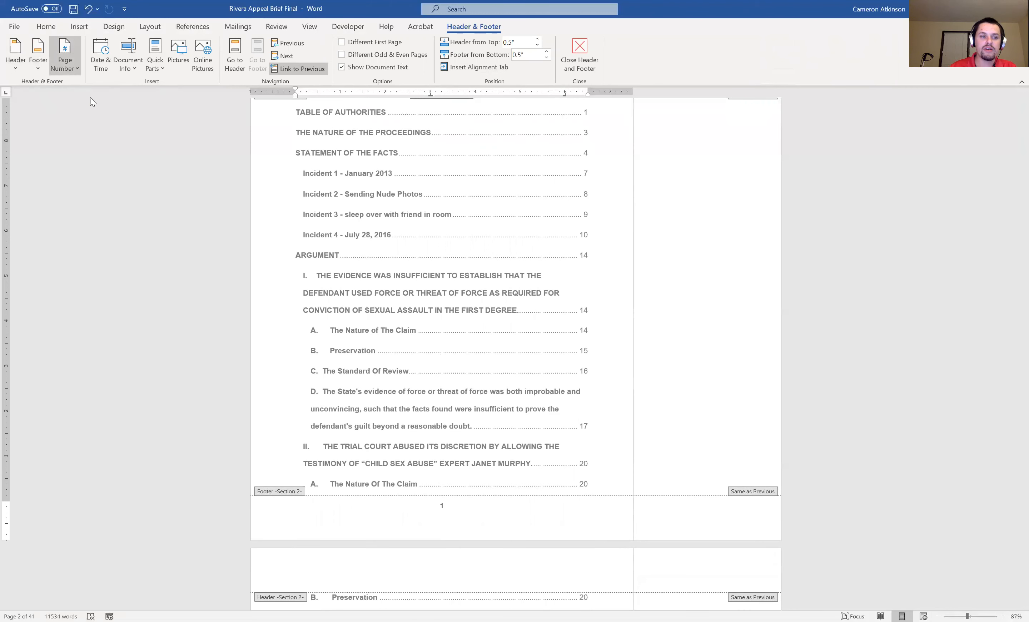
pyautogui.moveTo(90, 99)
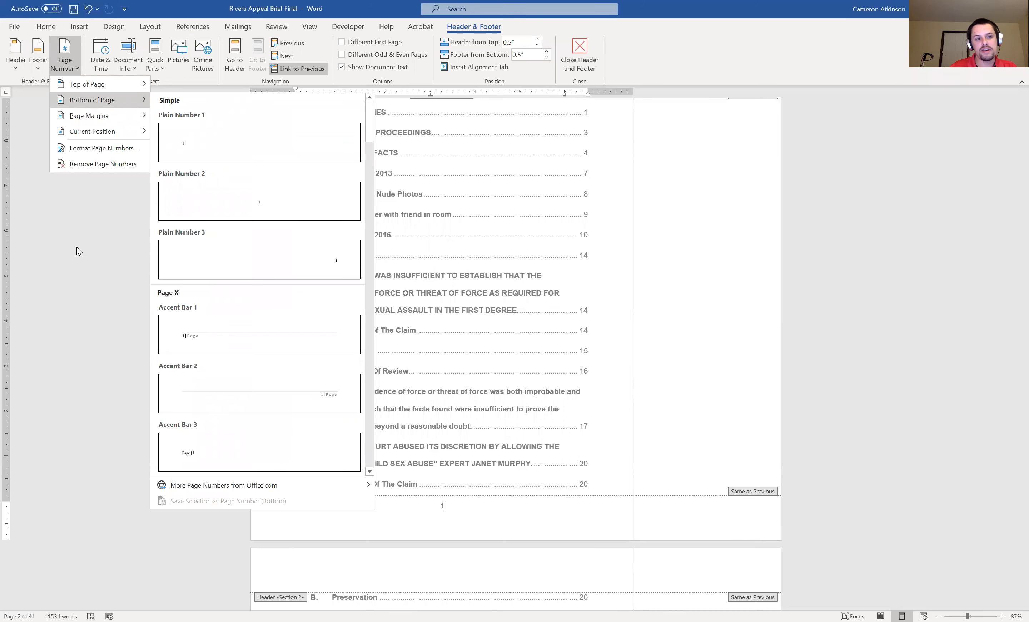
pyautogui.click(411, 361)
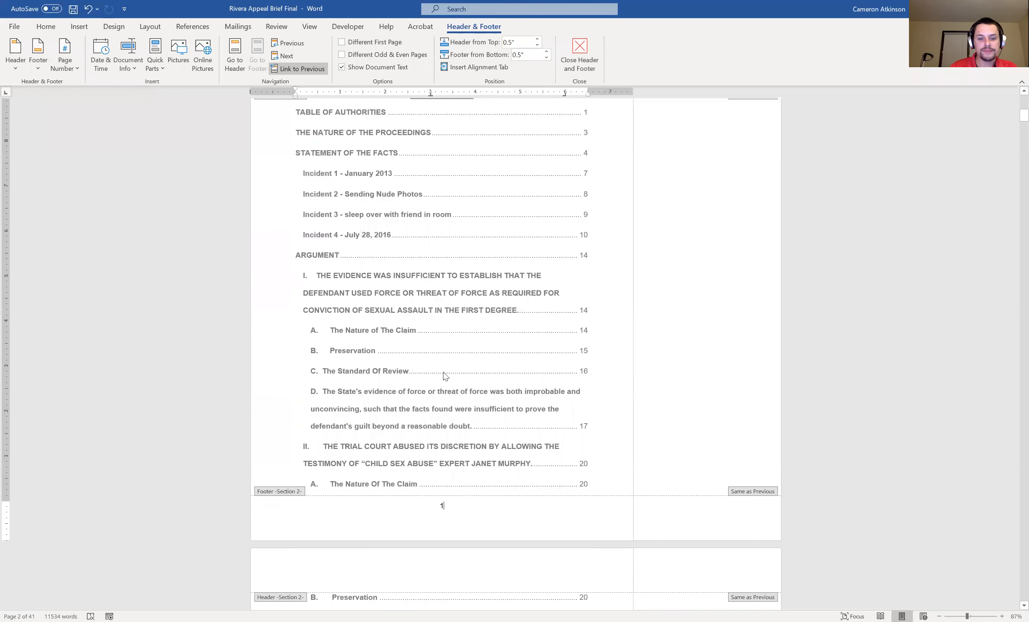
pyautogui.scroll(10, 458, 446)
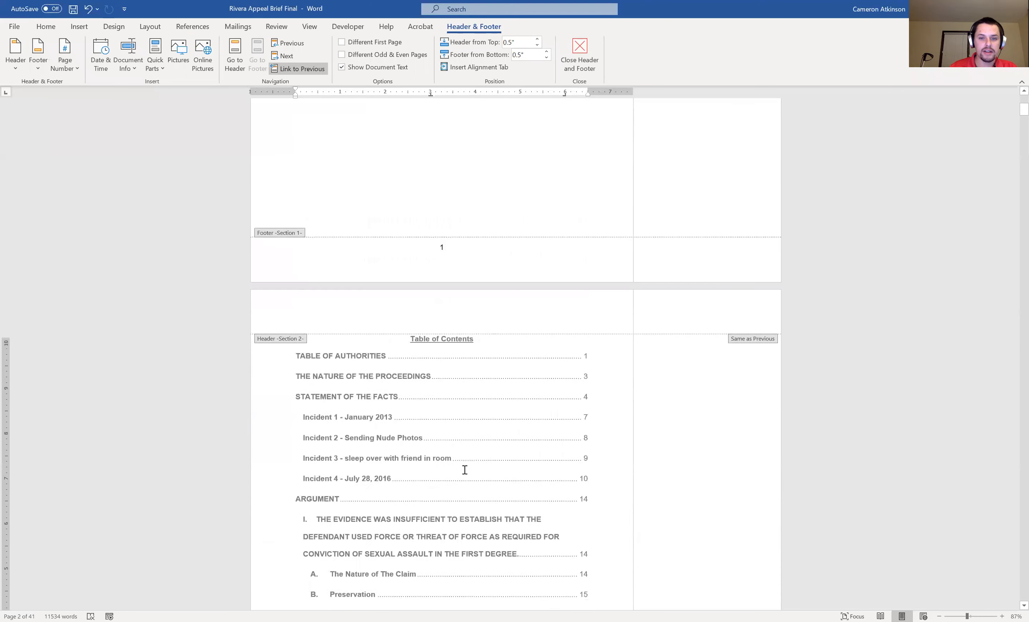
pyautogui.scroll(-10, 456, 336)
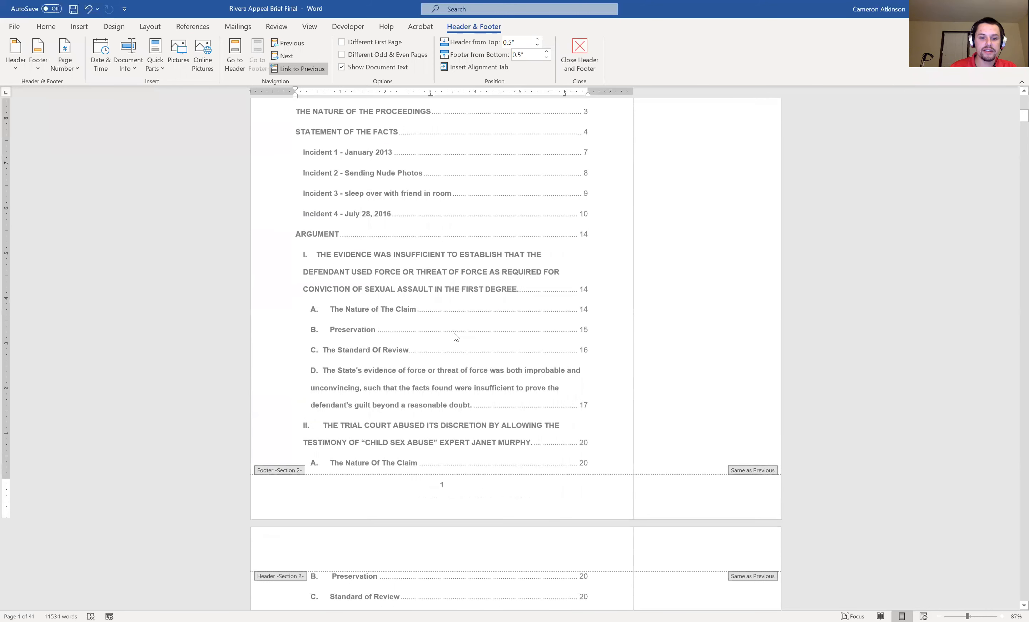
pyautogui.scroll(6, 456, 335)
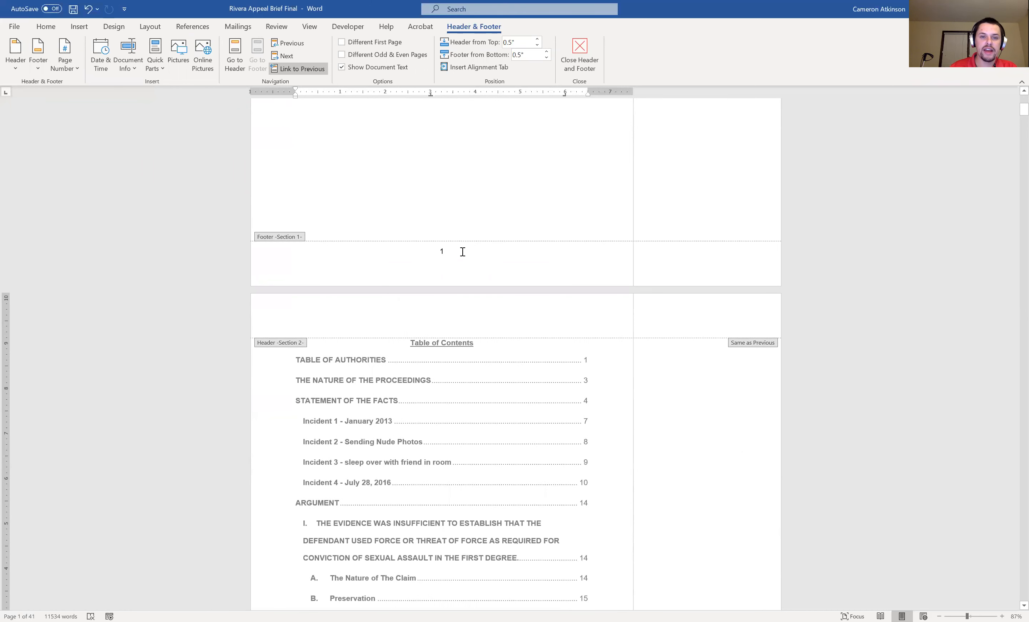
# Step: Unlink the Section 2 footer on the table of contents page from the previous section's footer
pyautogui.scroll(7, 452, 213)
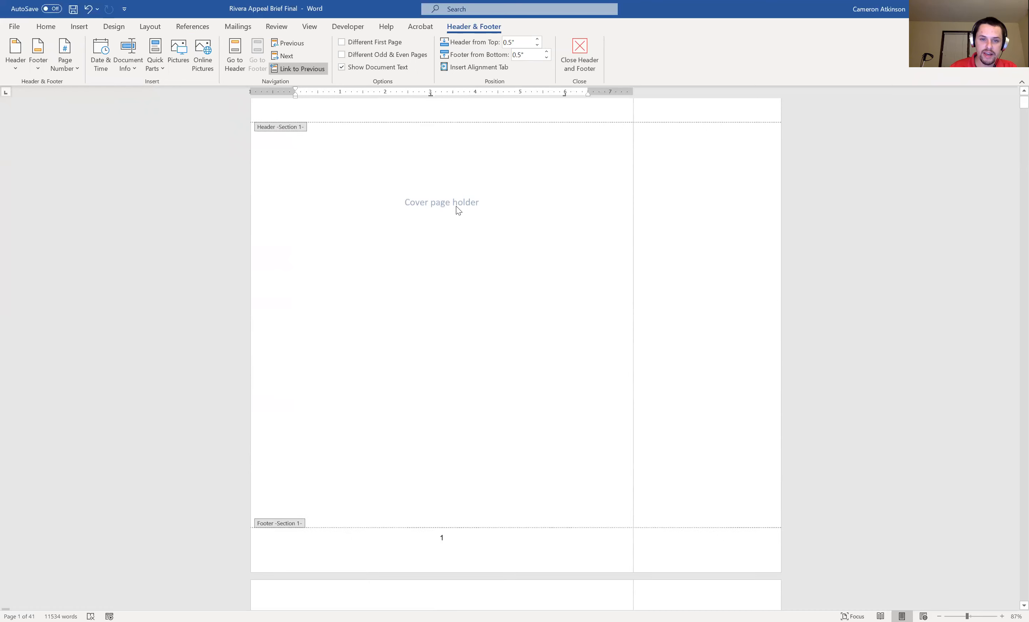
pyautogui.scroll(-8, 434, 254)
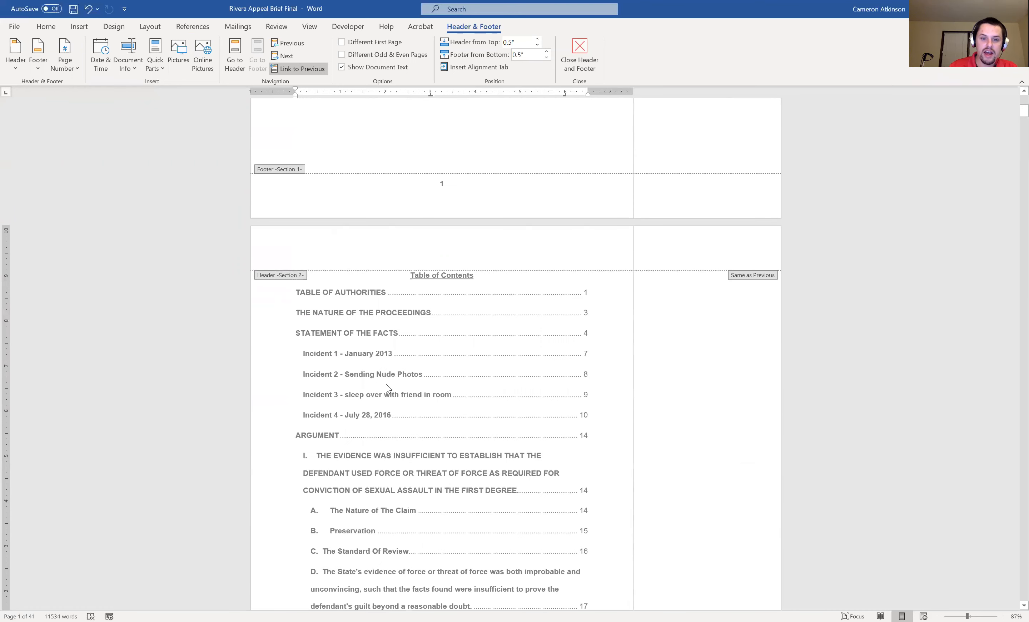
pyautogui.scroll(-4, 386, 383)
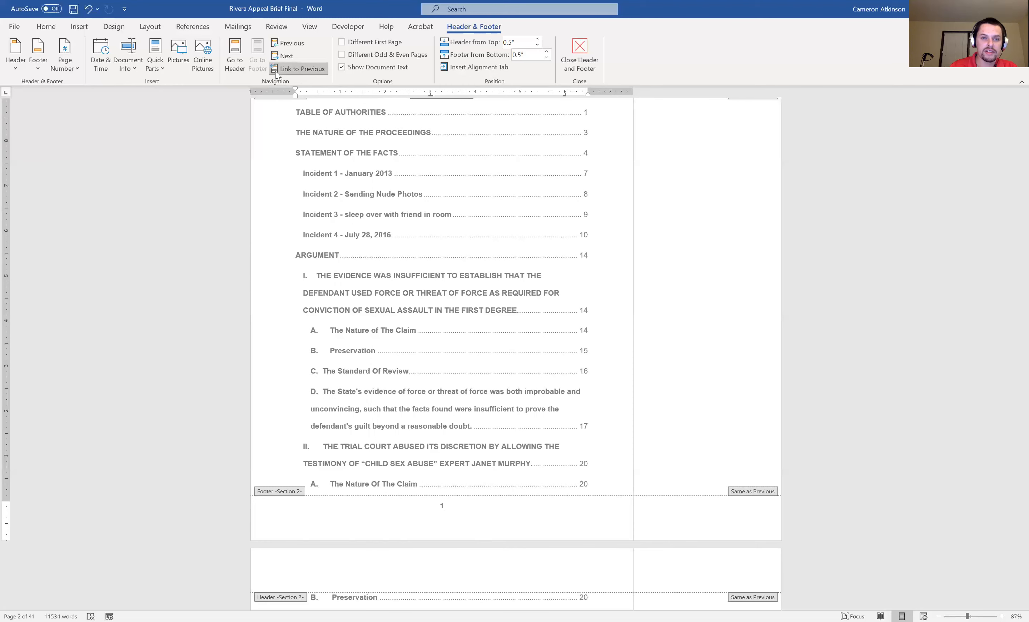
pyautogui.click(303, 69)
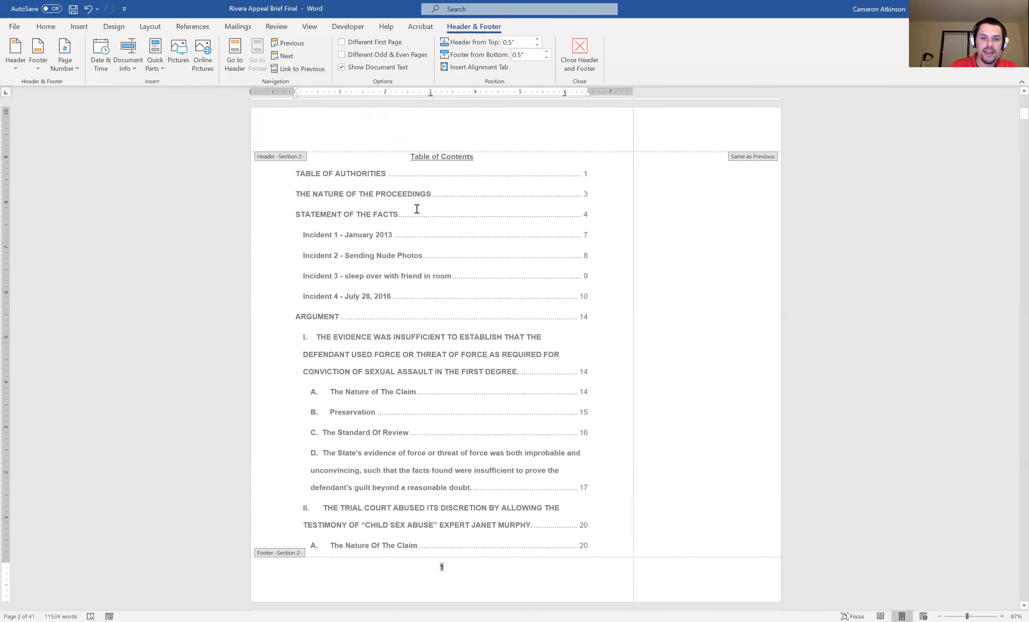
pyautogui.scroll(3, 417, 213)
pyautogui.scroll(-6, 417, 212)
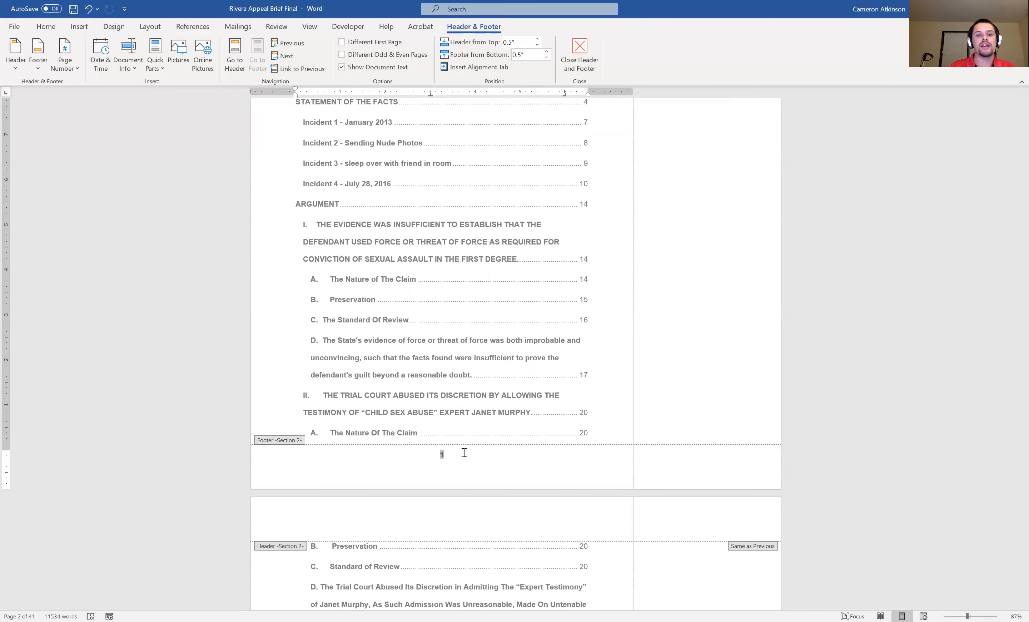
# Step: Delete the page number from the cover page's Section 1 footer and return to the body text
pyautogui.scroll(5, 464, 452)
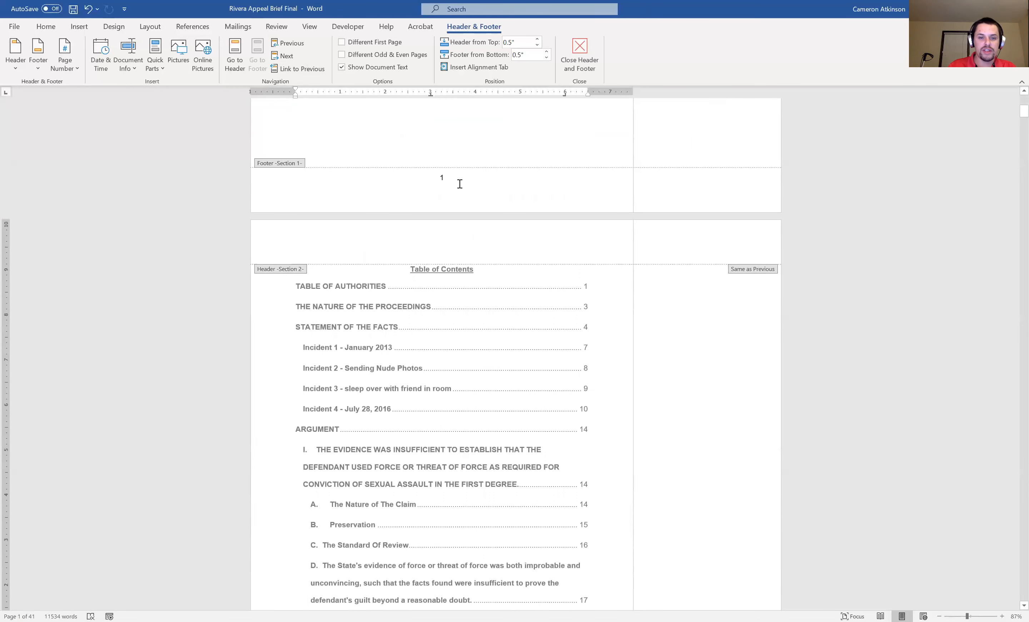
pyautogui.click(459, 183)
pyautogui.hotkey('shift', 'Left')
pyautogui.scroll(-6, 592, 324)
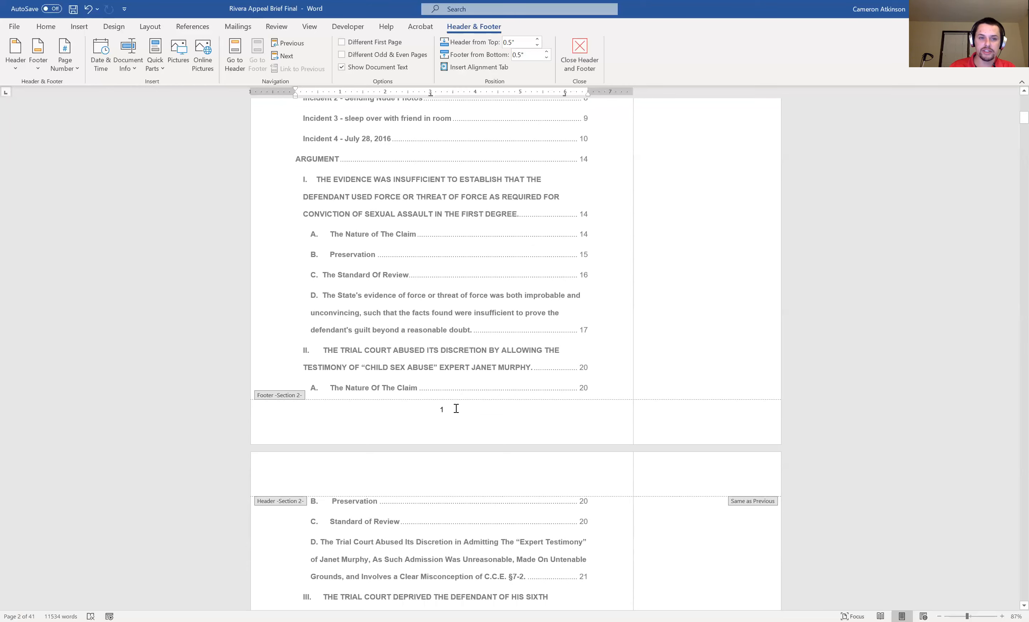
pyautogui.scroll(5, 458, 304)
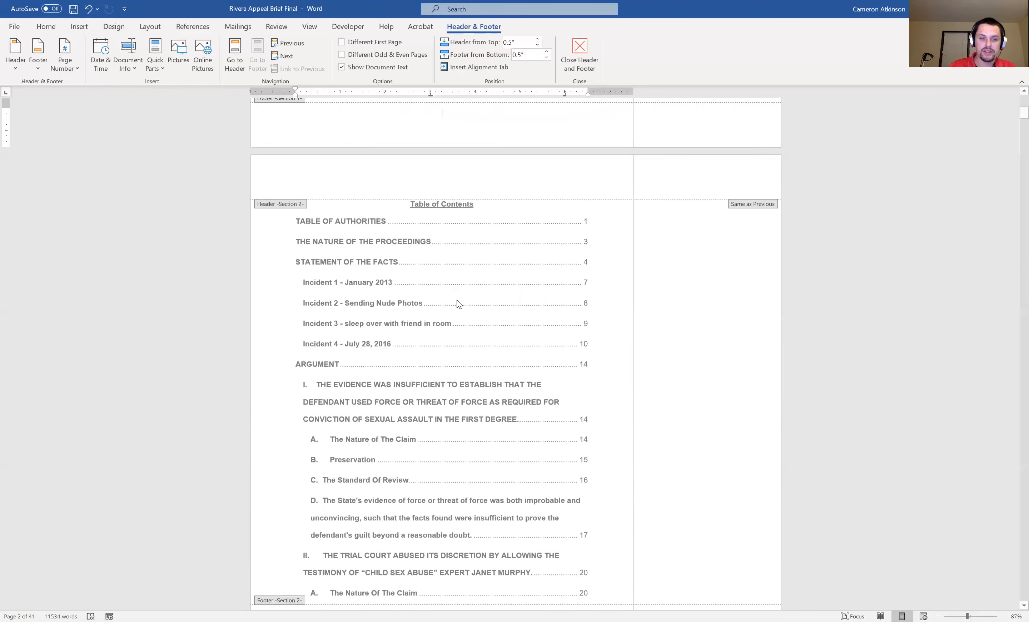
pyautogui.doubleClick(458, 299)
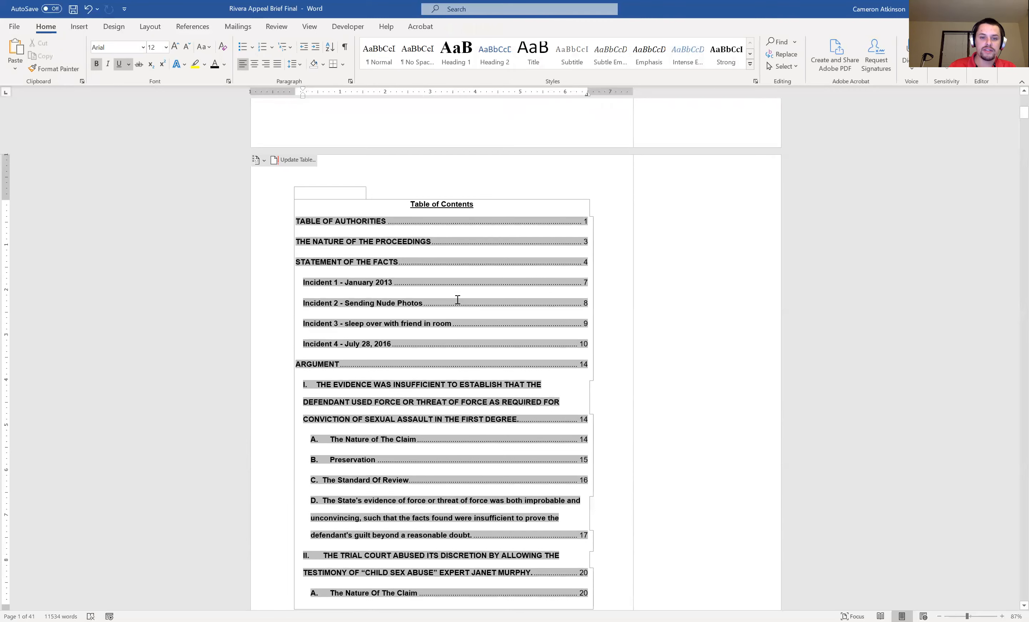
# Step: Examine the footer page numbers and the listed entries across the table of contents pages
pyautogui.scroll(-15, 434, 205)
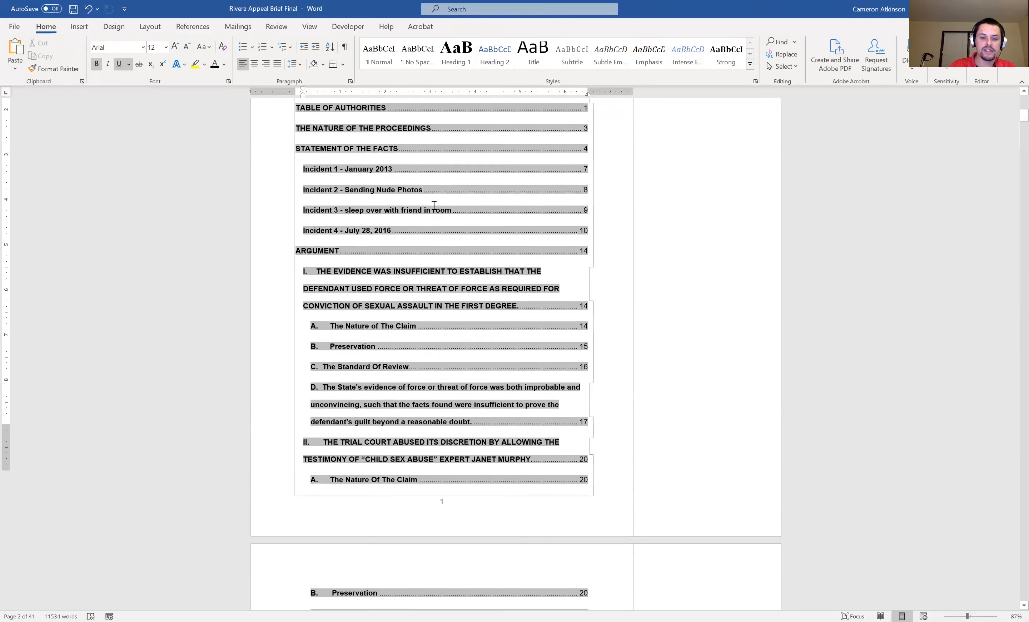
pyautogui.scroll(-3, 434, 205)
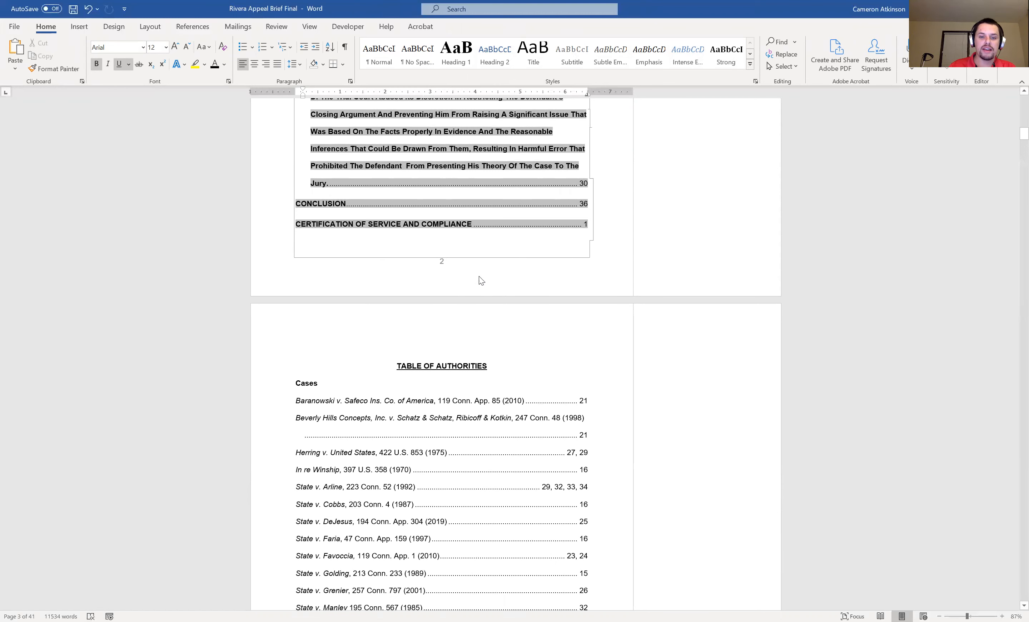
pyautogui.scroll(3, 465, 278)
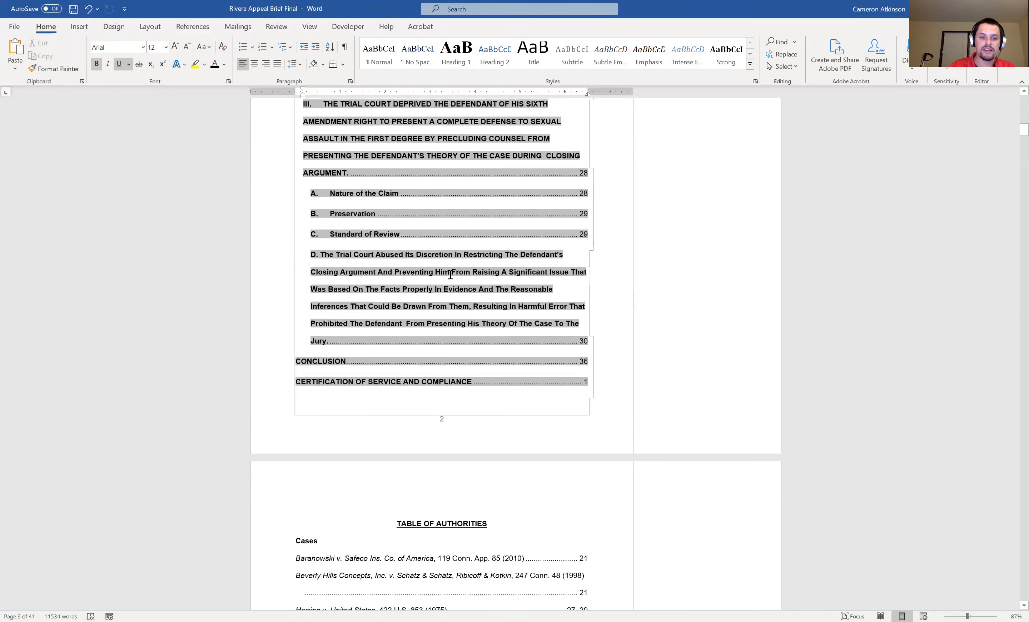
pyautogui.scroll(-3, 458, 335)
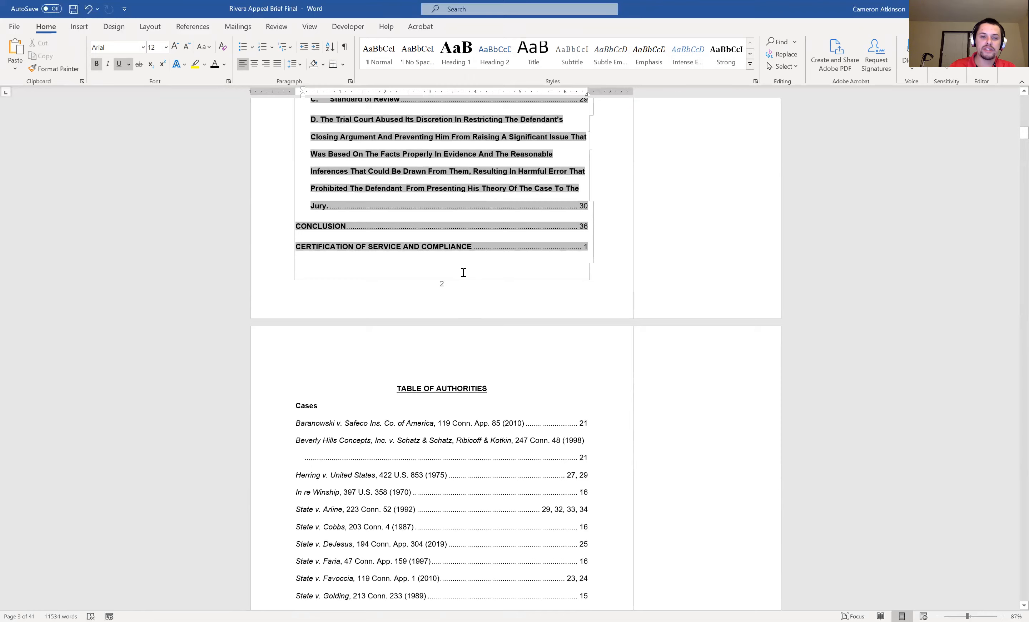
pyautogui.scroll(7, 463, 272)
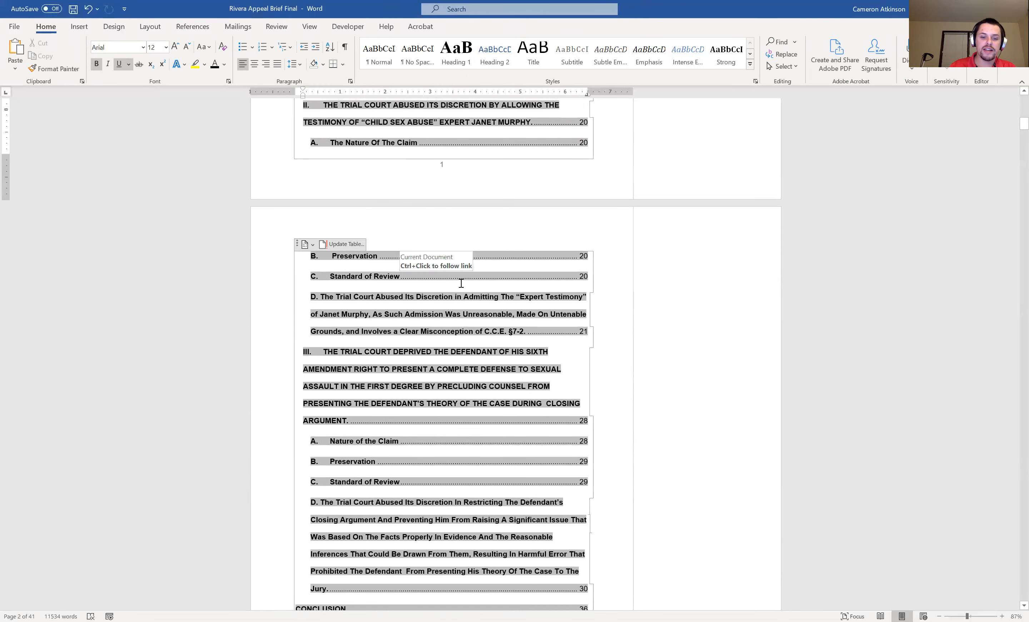
pyautogui.scroll(-7, 460, 284)
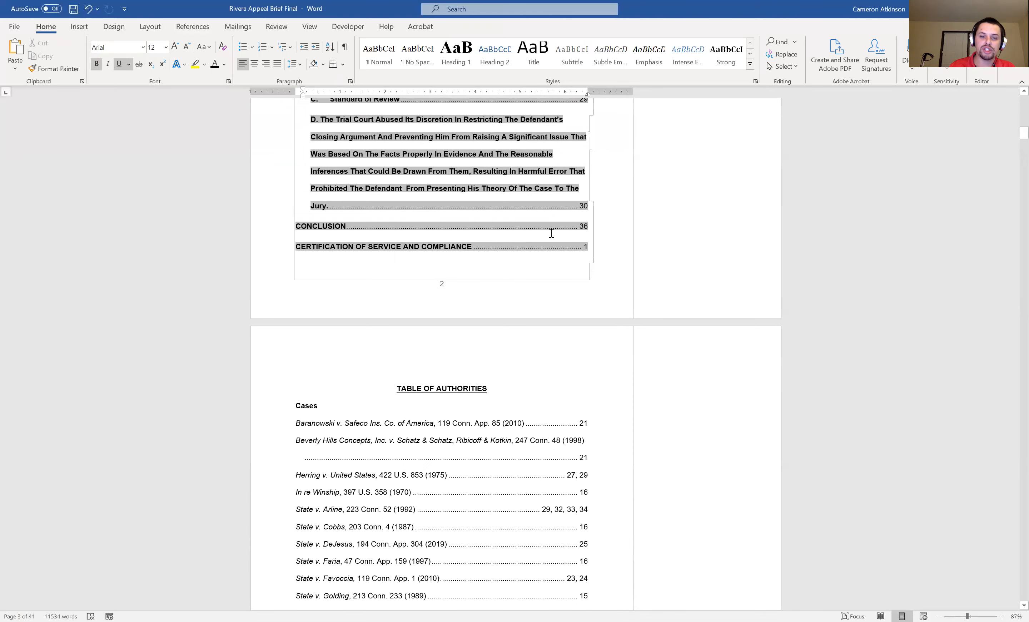
pyautogui.scroll(4, 581, 226)
pyautogui.scroll(8, 582, 226)
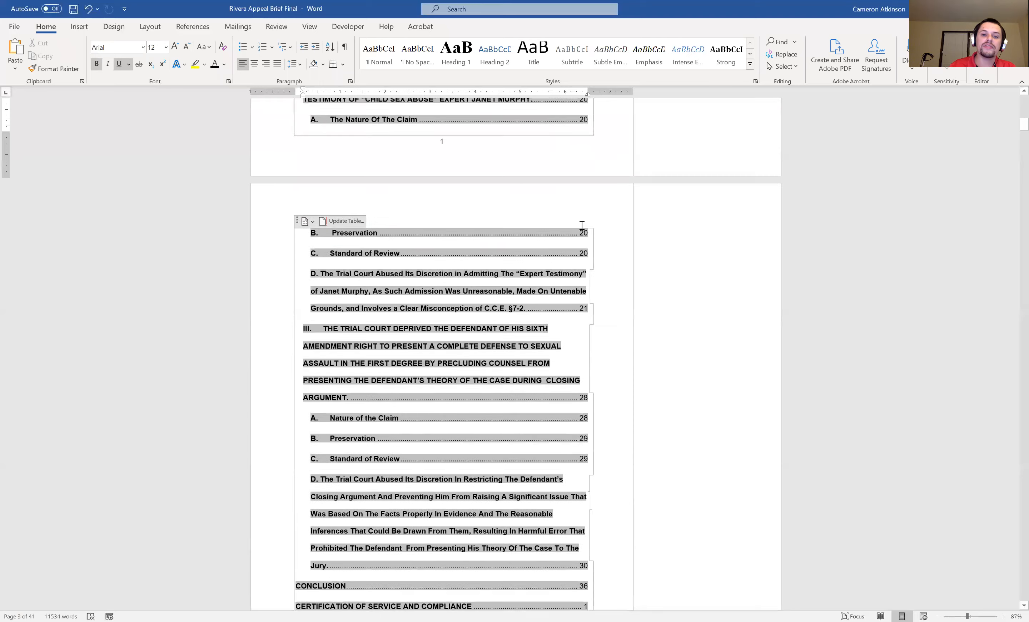
pyautogui.scroll(-12, 581, 225)
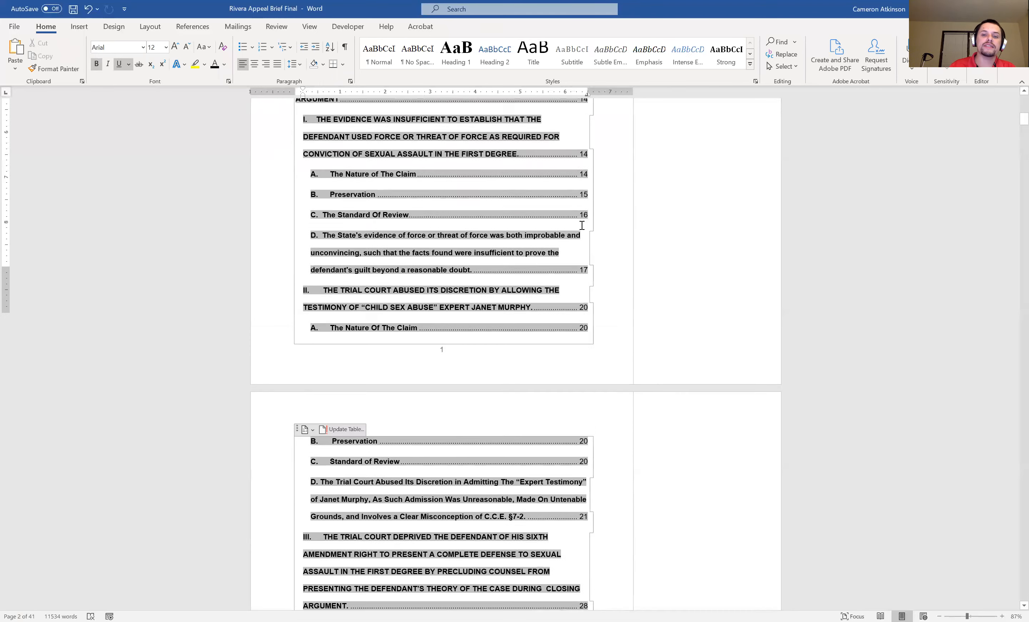
pyautogui.scroll(-2, 582, 225)
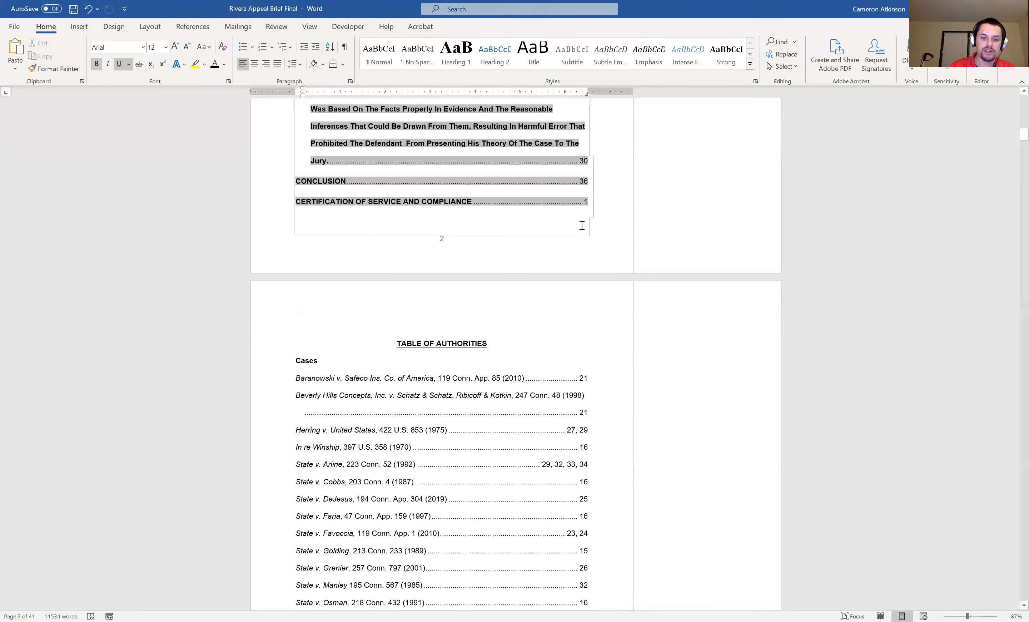
# Step: Remove the page break between the end of the Table of Authorities and the heading THE NATURE OF THE PROCEEDINGS
pyautogui.scroll(-3, 541, 230)
pyautogui.scroll(-10, 541, 230)
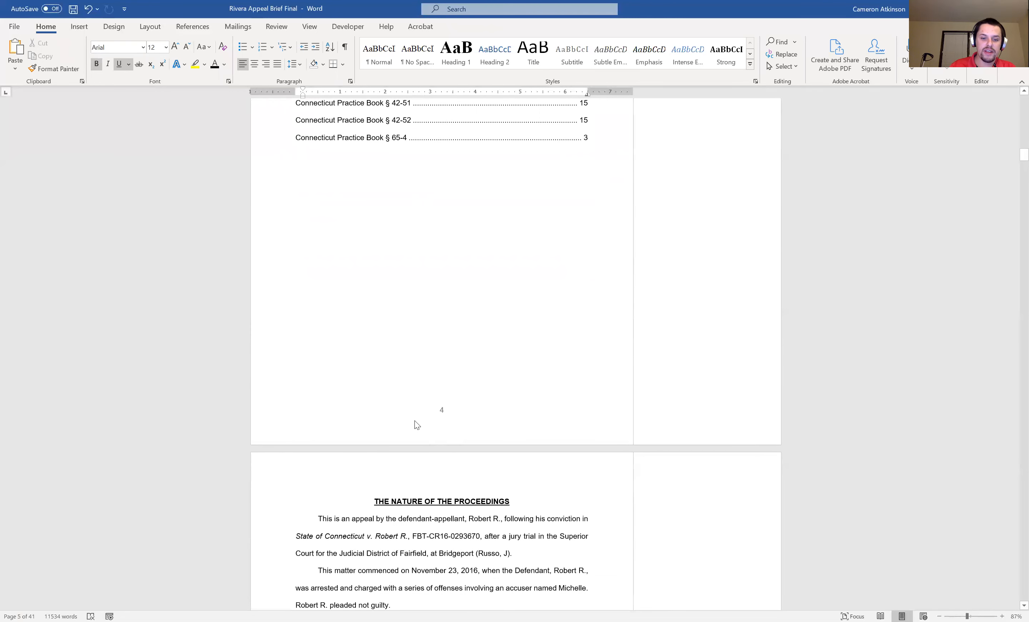
pyautogui.click(356, 502)
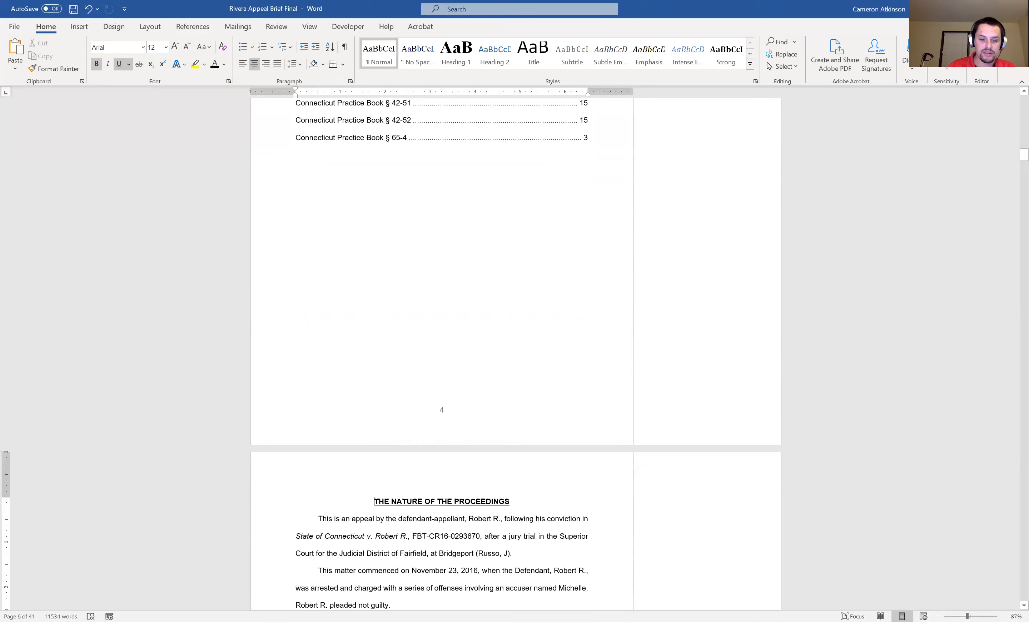
pyautogui.click(296, 379)
pyautogui.press('Delete')
pyautogui.press('BackSpace')
pyautogui.press('BackSpace')
pyautogui.press('BackSpace')
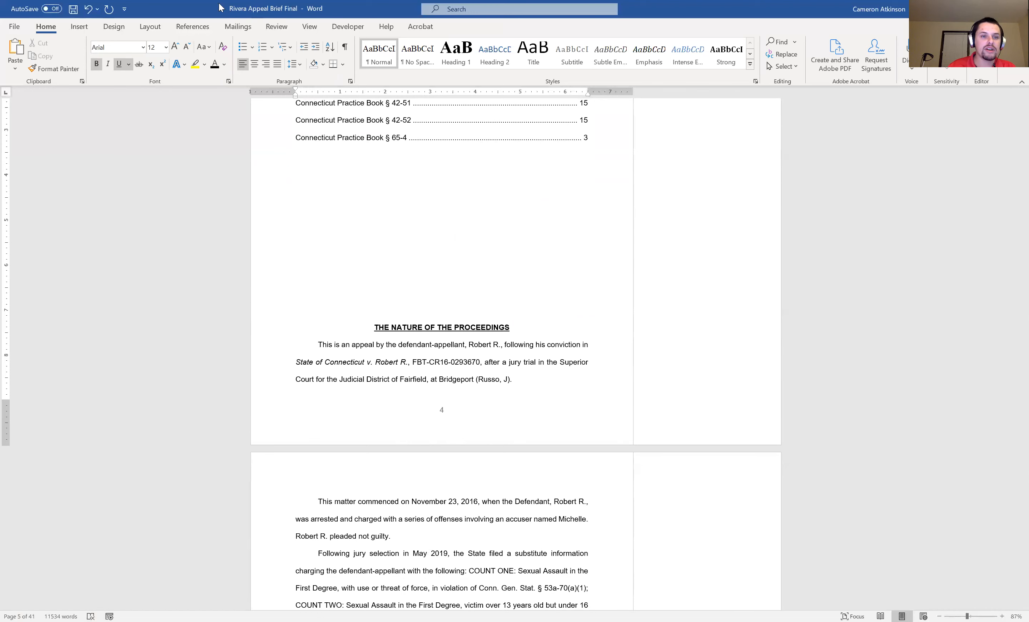
# Step: Insert a Next Page section break before the heading THE NATURE OF THE PROCEEDINGS
pyautogui.click(150, 27)
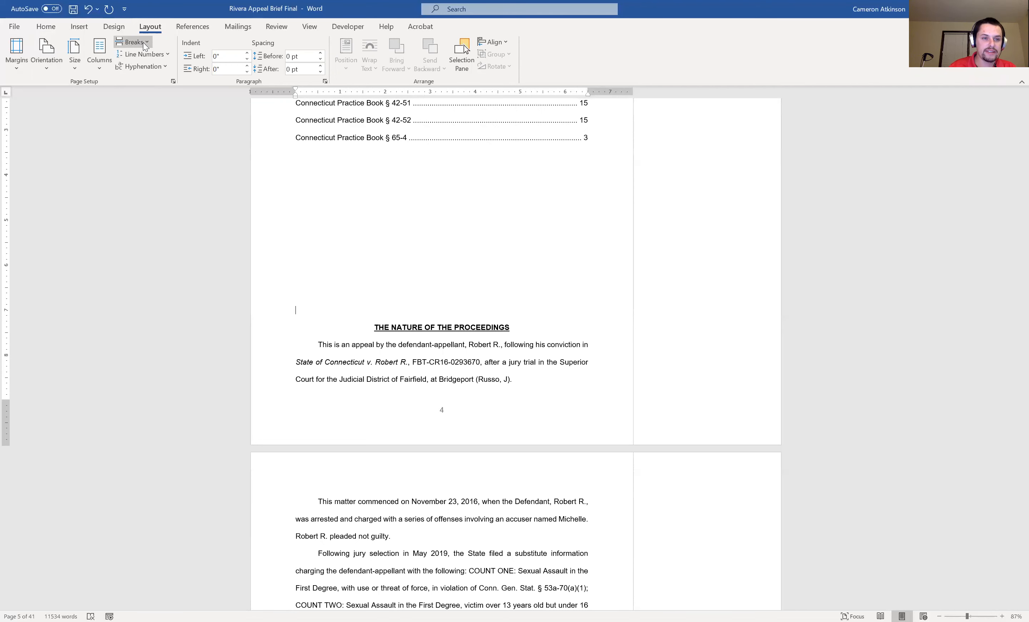
pyautogui.click(124, 44)
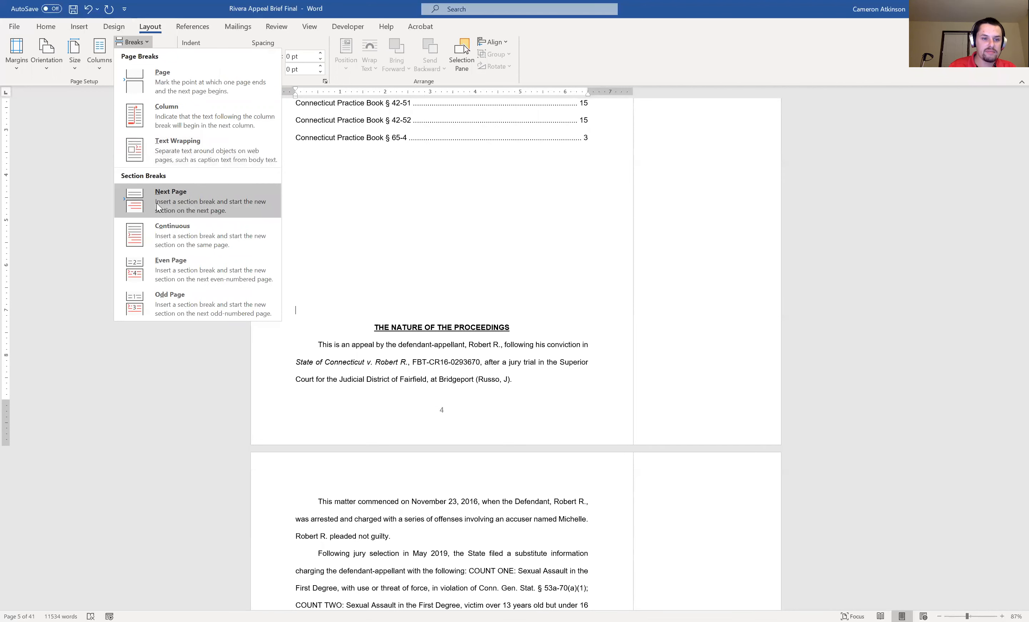
pyautogui.click(181, 203)
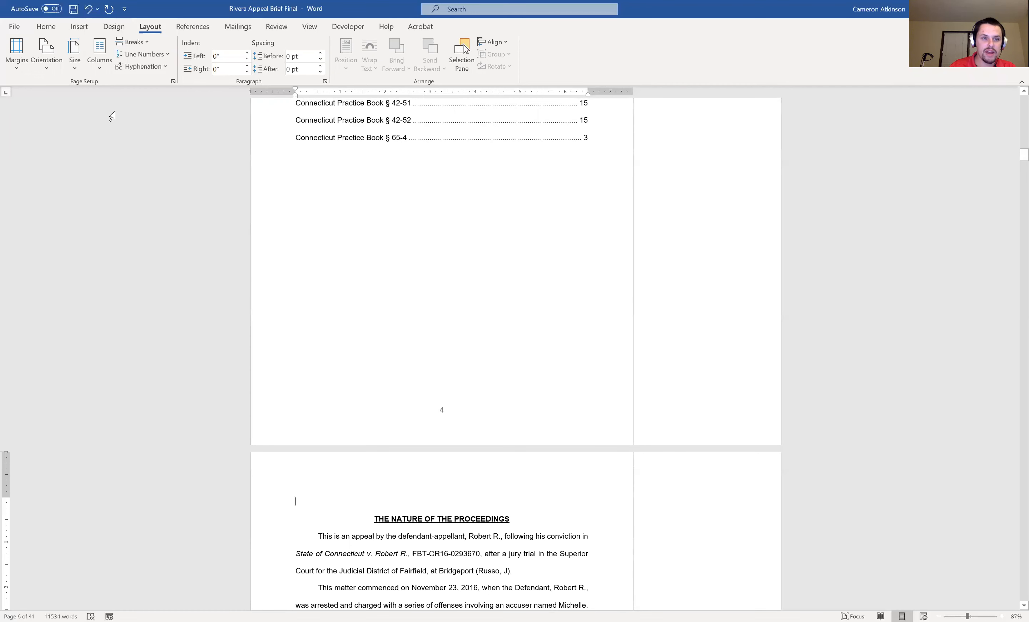
# Step: Show the formatting marks, delete the empty paragraph above THE NATURE OF THE PROCEEDINGS, and hide the marks again
pyautogui.click(47, 26)
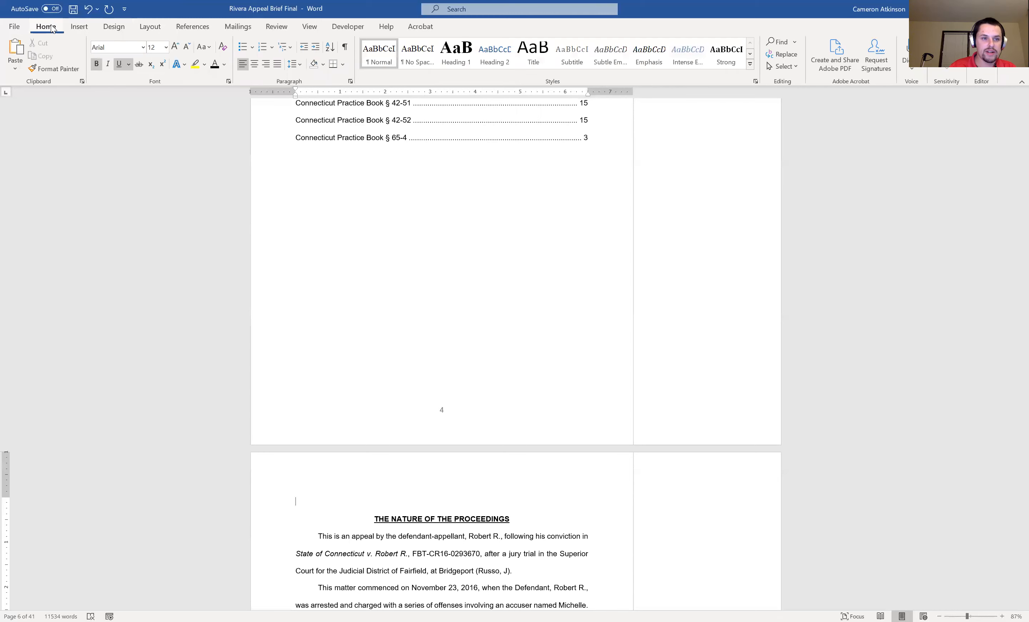
pyautogui.click(345, 49)
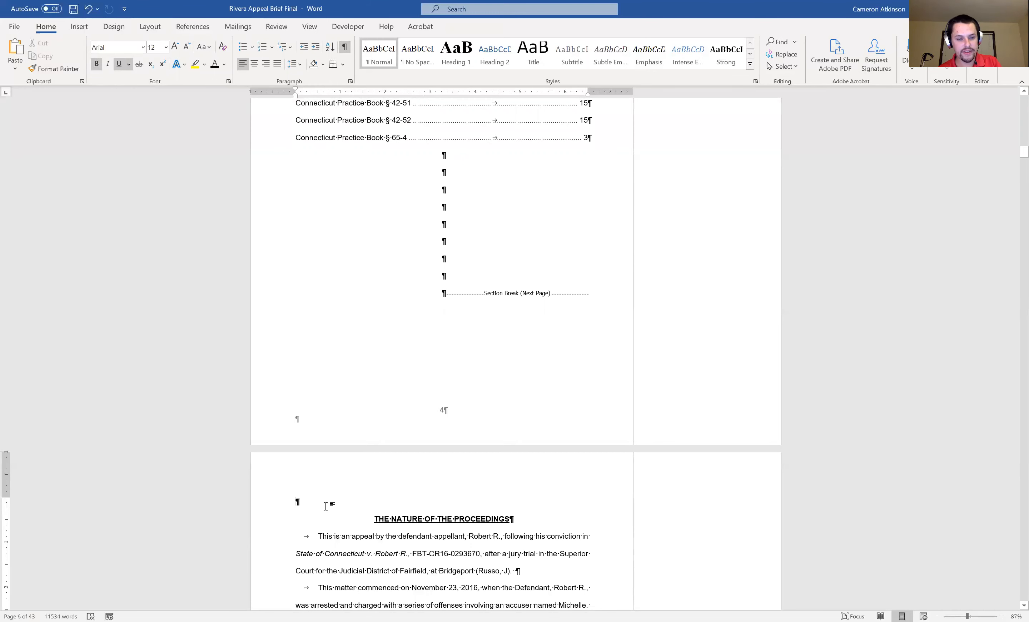
pyautogui.moveTo(297, 501); pyautogui.dragTo(305, 501)
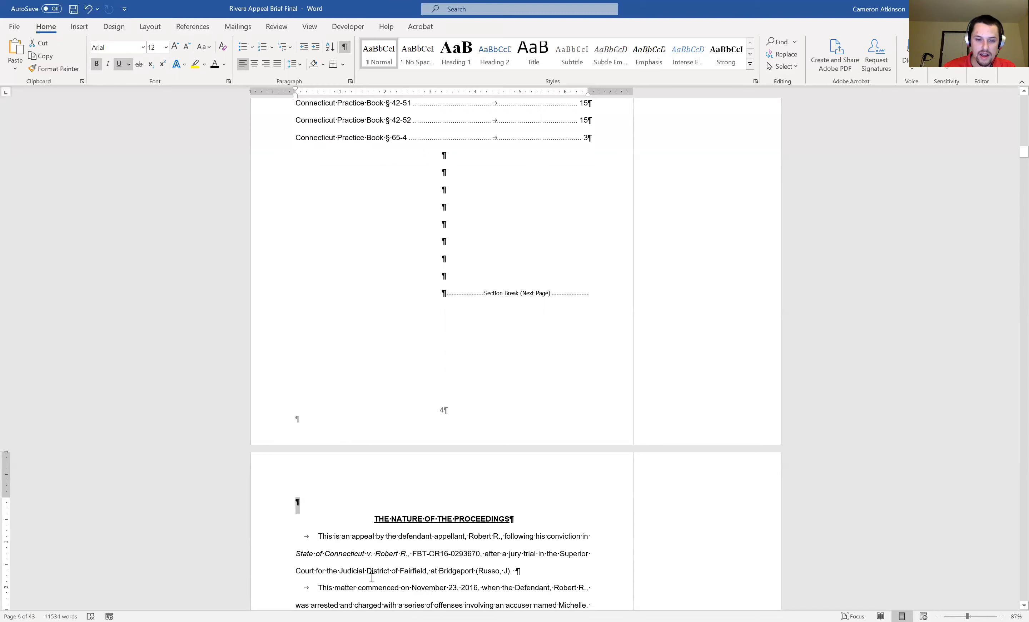
pyautogui.press('Delete')
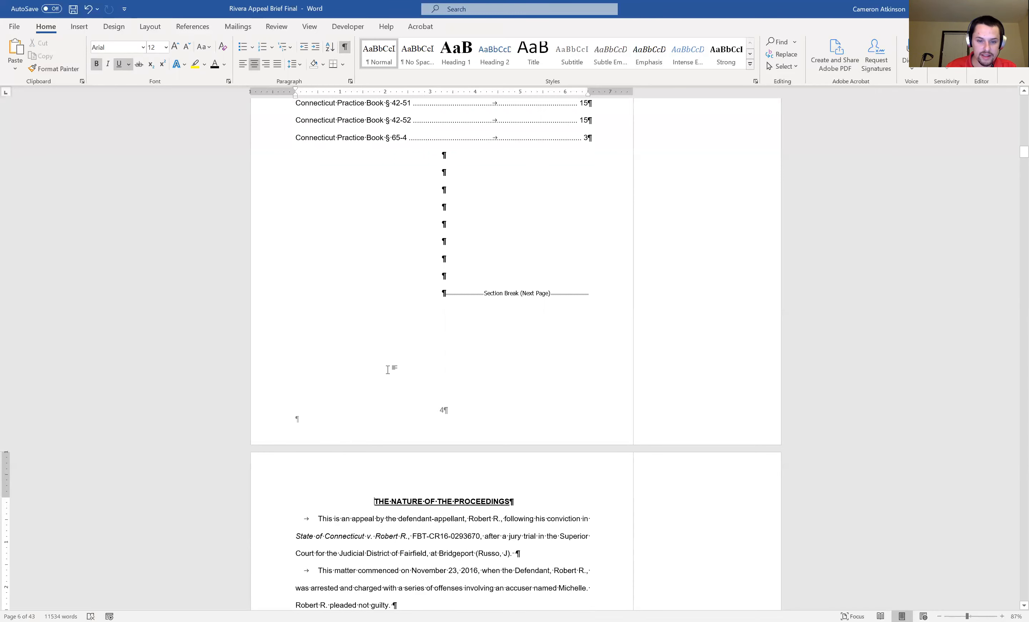
pyautogui.press('Up')
pyautogui.scroll(-2, 388, 370)
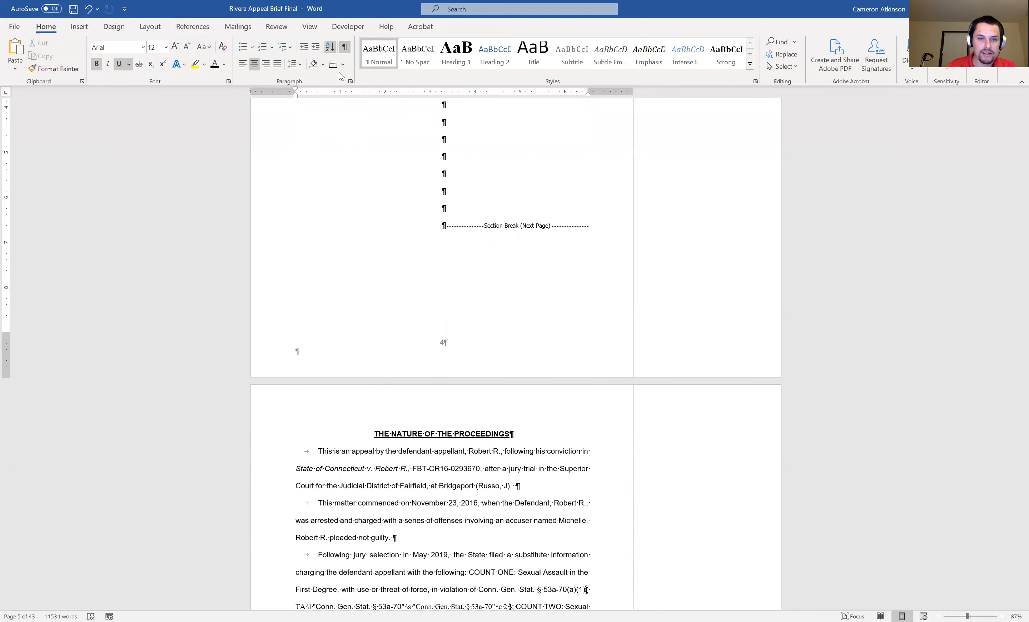
pyautogui.click(345, 49)
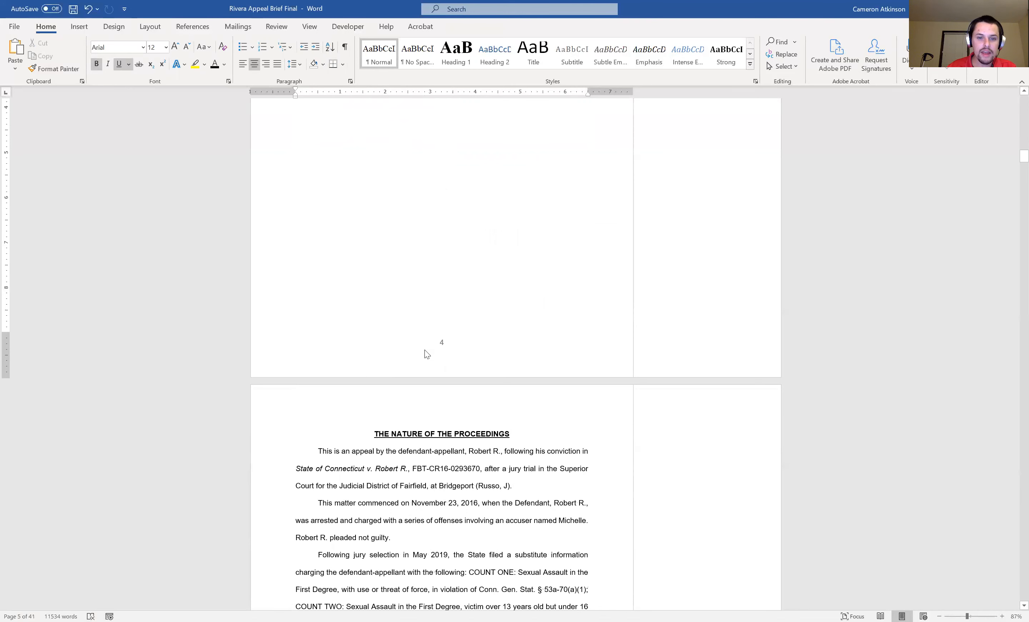
# Step: Open the footer of the page starting with THE NATURE OF THE PROCEEDINGS and unlink it from the Section 2 footer
pyautogui.scroll(-8, 431, 359)
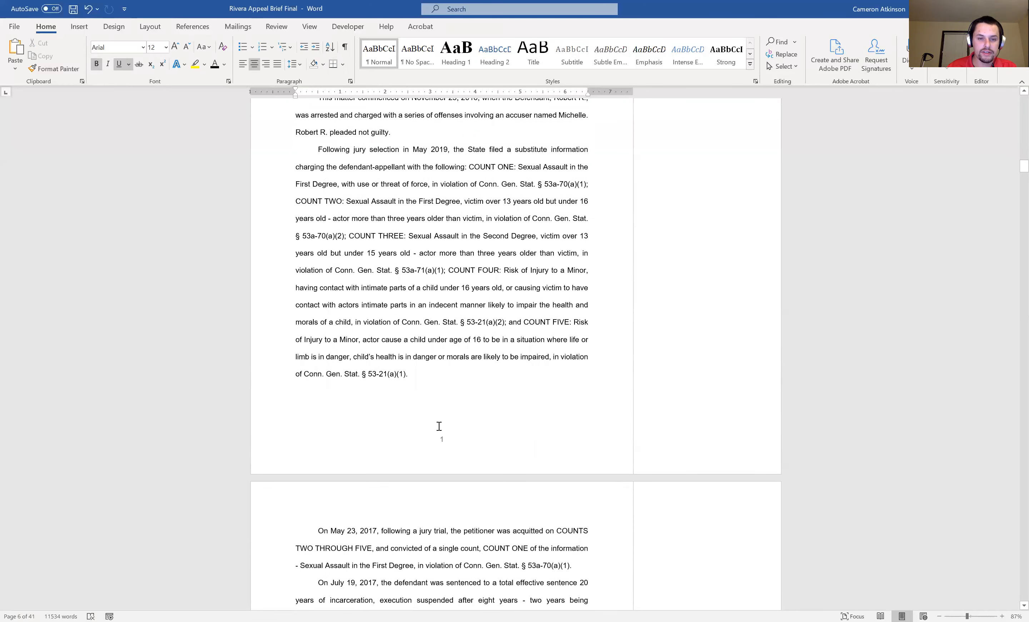
pyautogui.scroll(7, 439, 425)
pyautogui.scroll(-4, 438, 431)
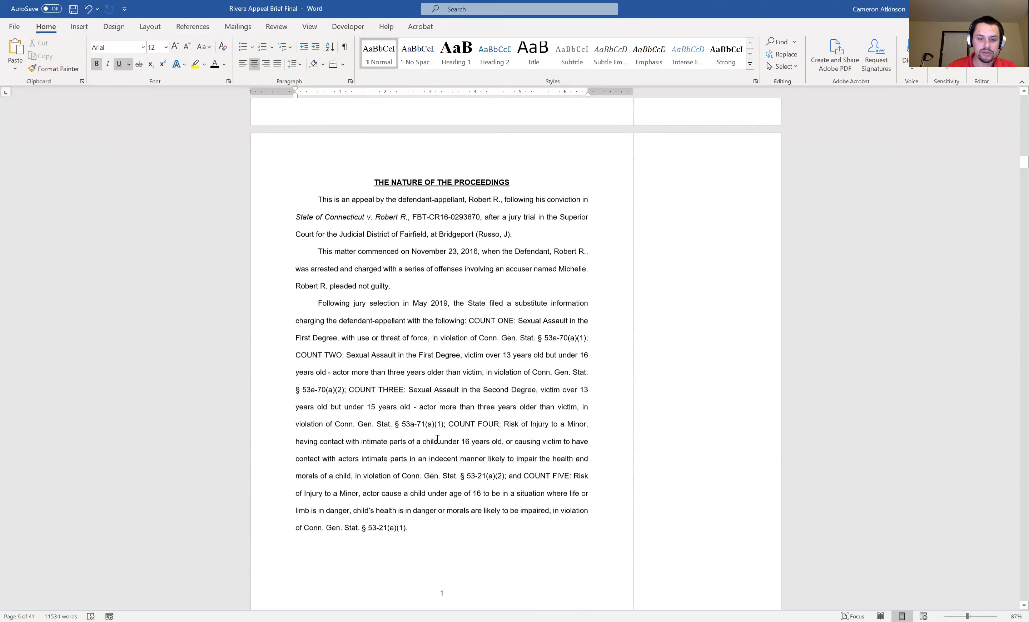
pyautogui.scroll(-3, 440, 450)
pyautogui.doubleClick(442, 463)
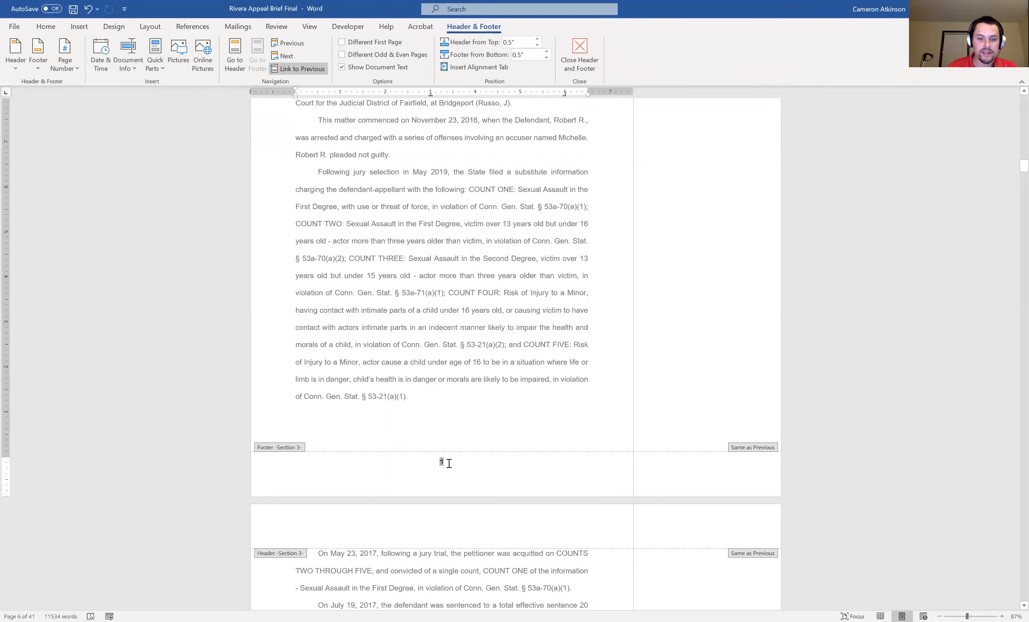
pyautogui.doubleClick(441, 461)
pyautogui.click(305, 68)
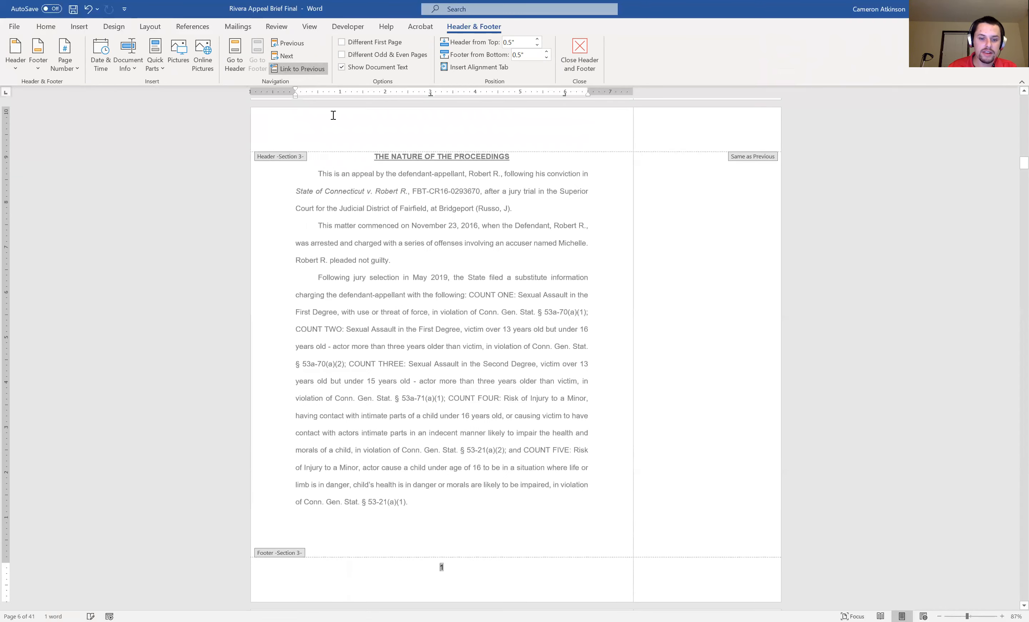
pyautogui.scroll(7, 449, 390)
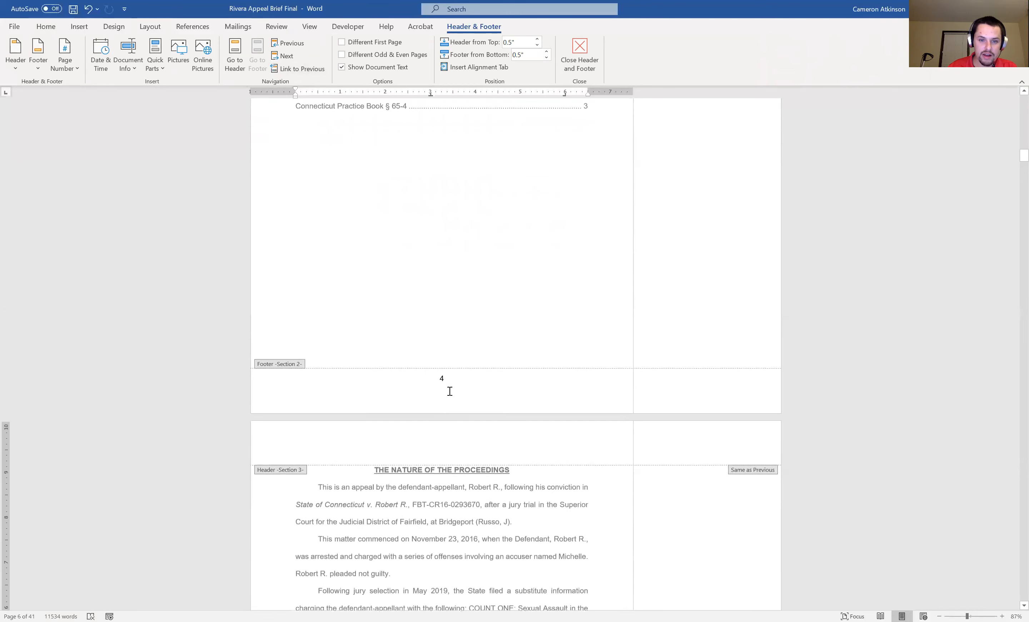
# Step: Change the page number format in the Section 2 footer to lowercase Roman numerals (i, ii, iii)
pyautogui.scroll(10, 446, 391)
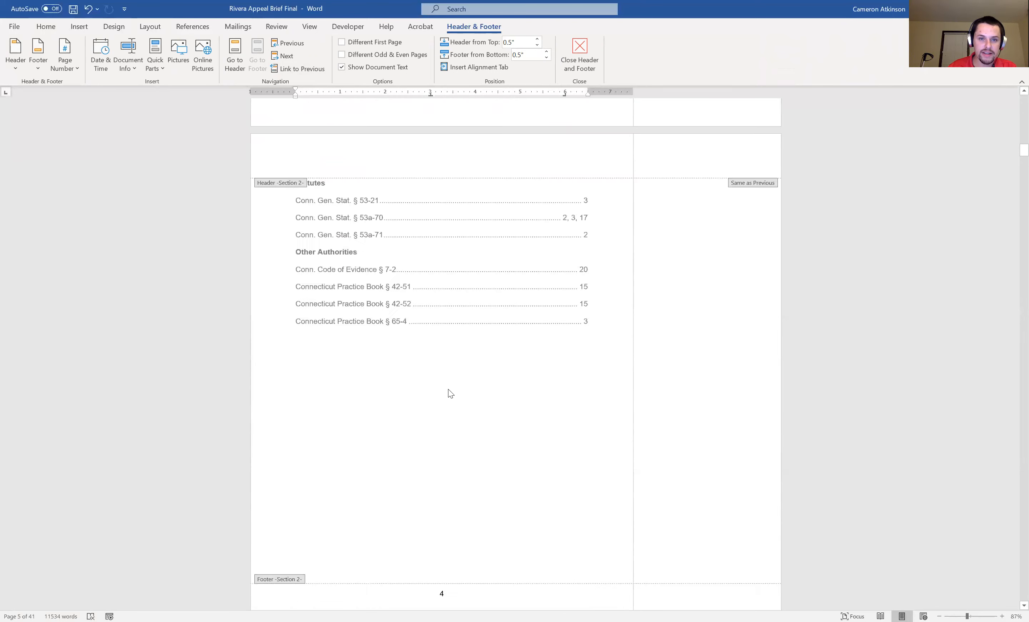
pyautogui.scroll(15, 452, 396)
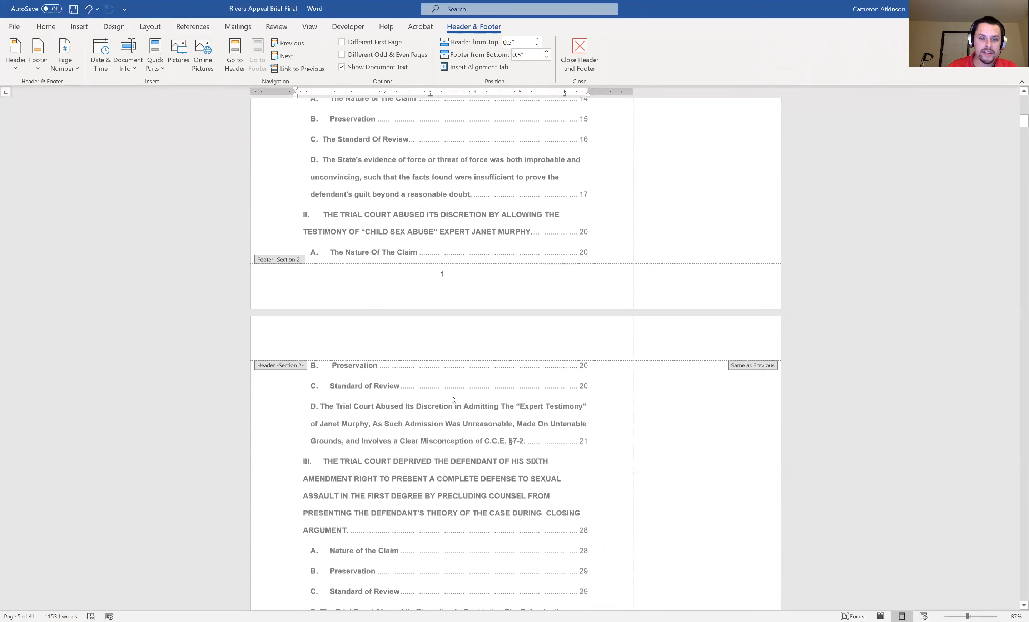
pyautogui.scroll(-12, 452, 394)
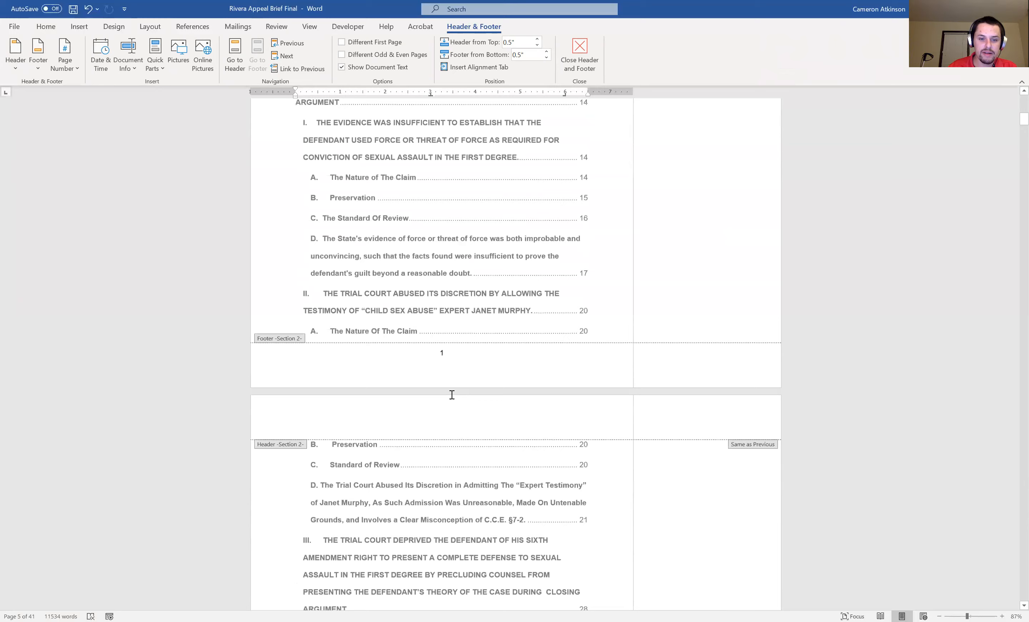
pyautogui.scroll(12, 453, 398)
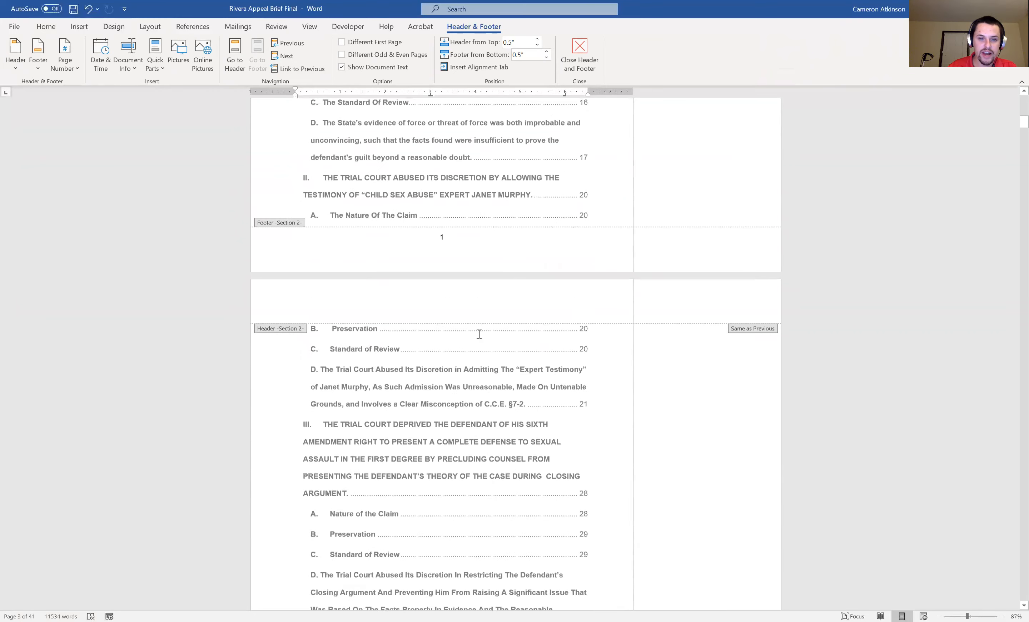
pyautogui.scroll(-18, 459, 268)
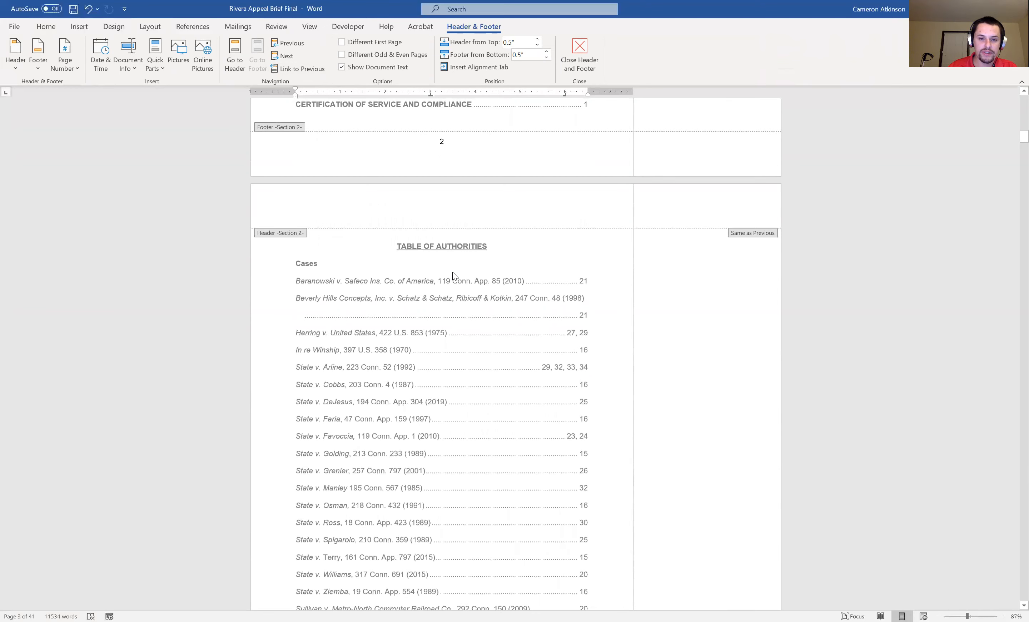
pyautogui.scroll(15, 452, 272)
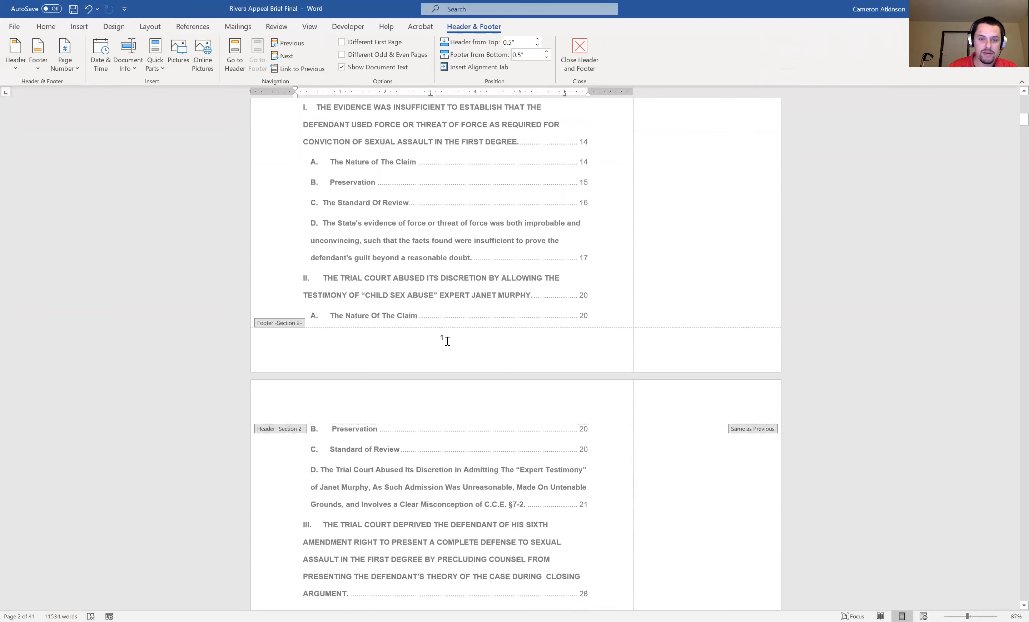
pyautogui.click(428, 340)
pyautogui.doubleClick(443, 337)
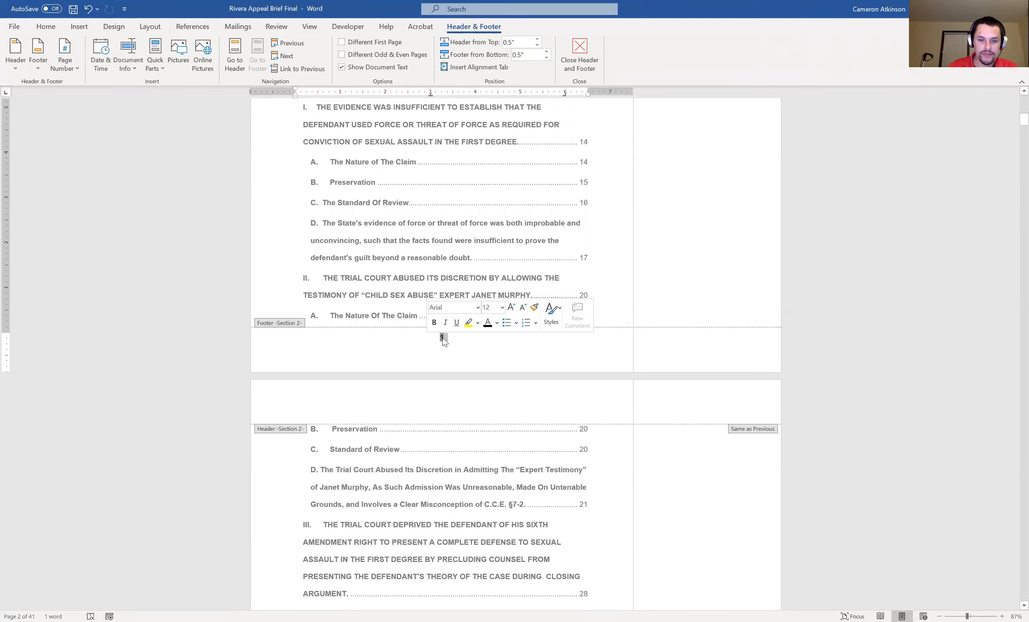
pyautogui.rightClick(444, 342)
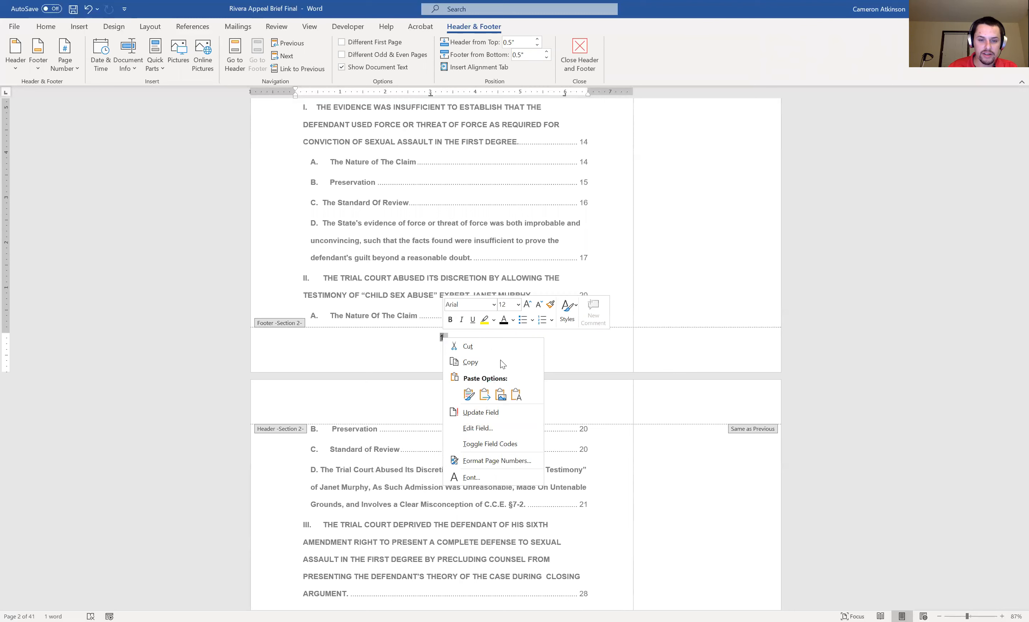
pyautogui.click(473, 460)
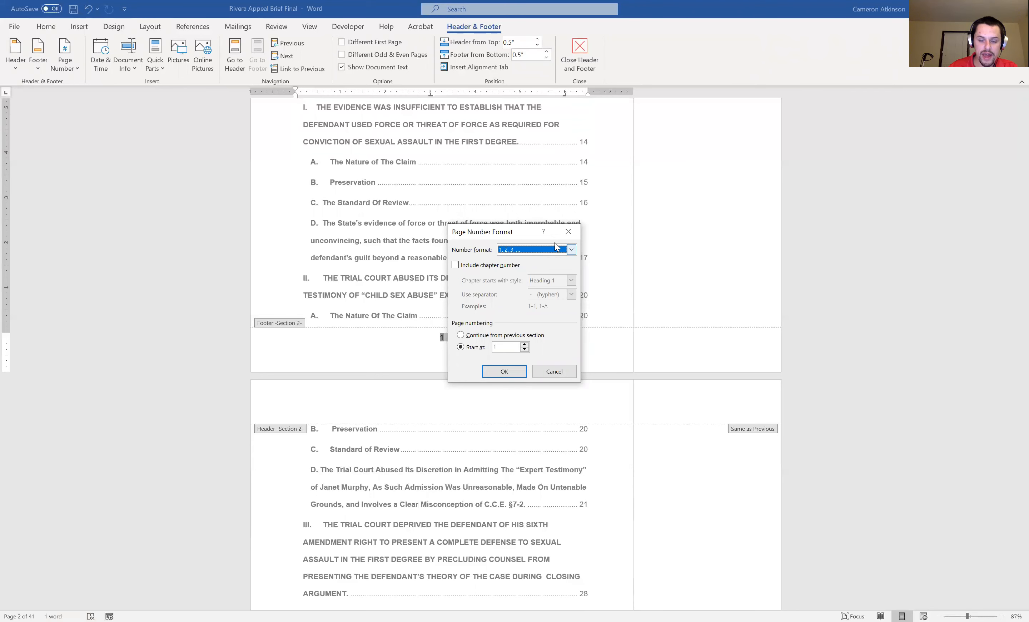
pyautogui.click(527, 246)
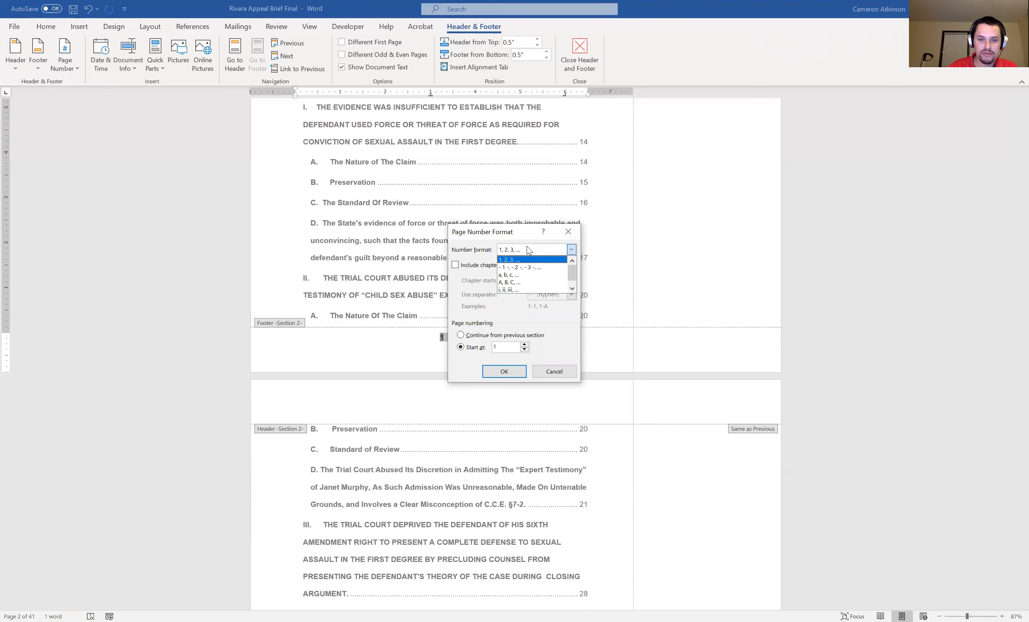
pyautogui.click(524, 289)
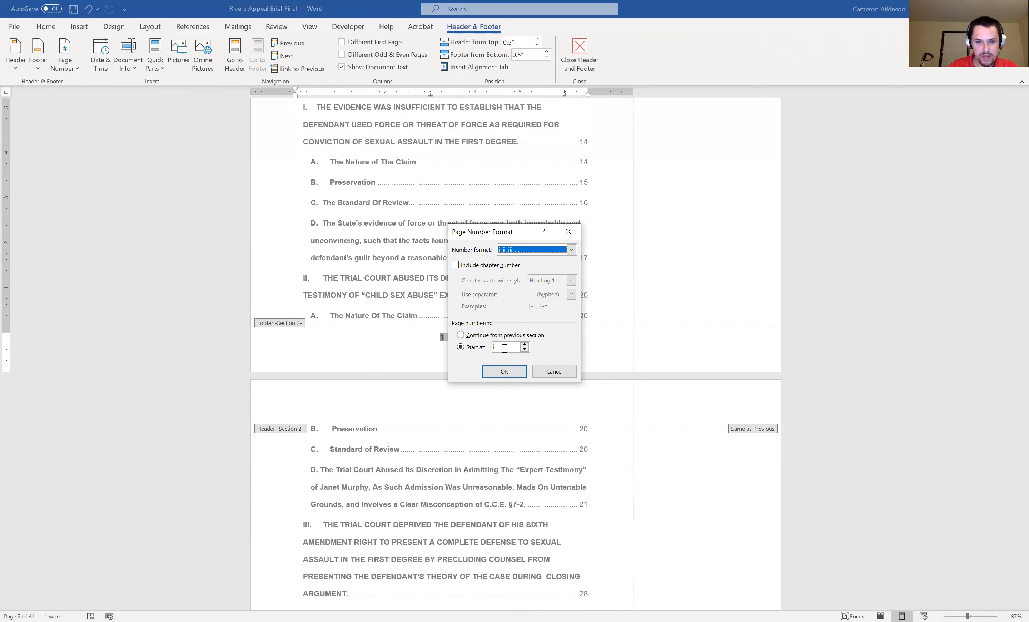
pyautogui.click(504, 372)
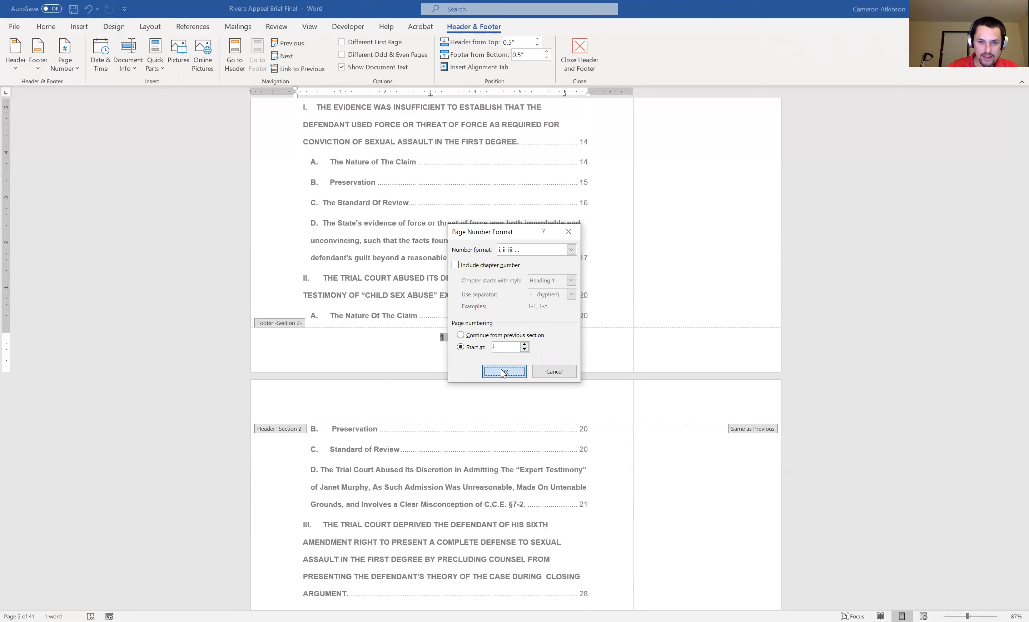
# Step: Return to the document body and update the Table of Contents field with the option for page numbers only
pyautogui.scroll(-3, 488, 377)
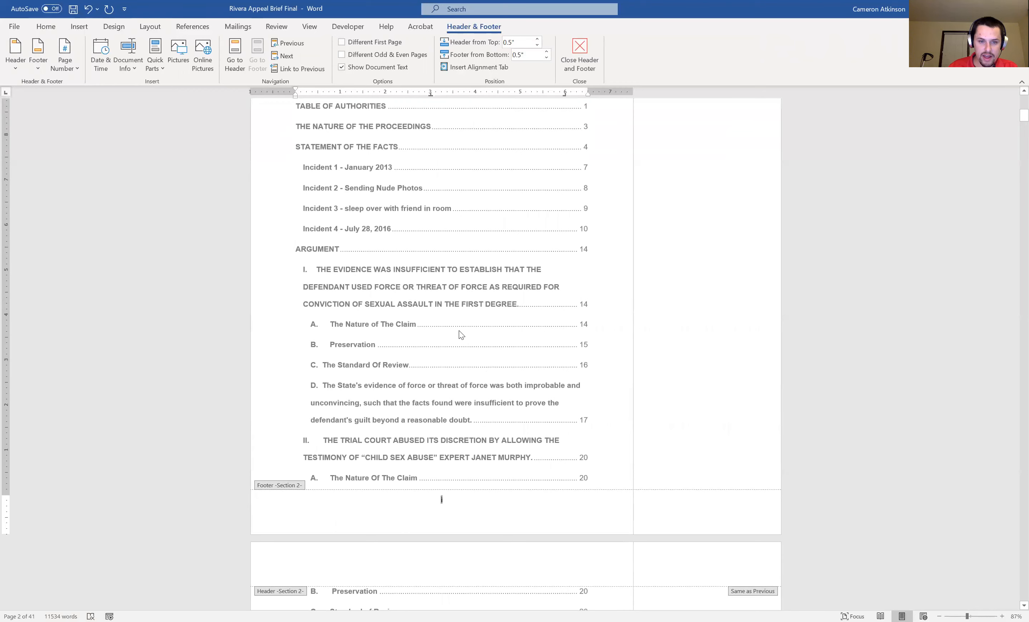
pyautogui.doubleClick(463, 291)
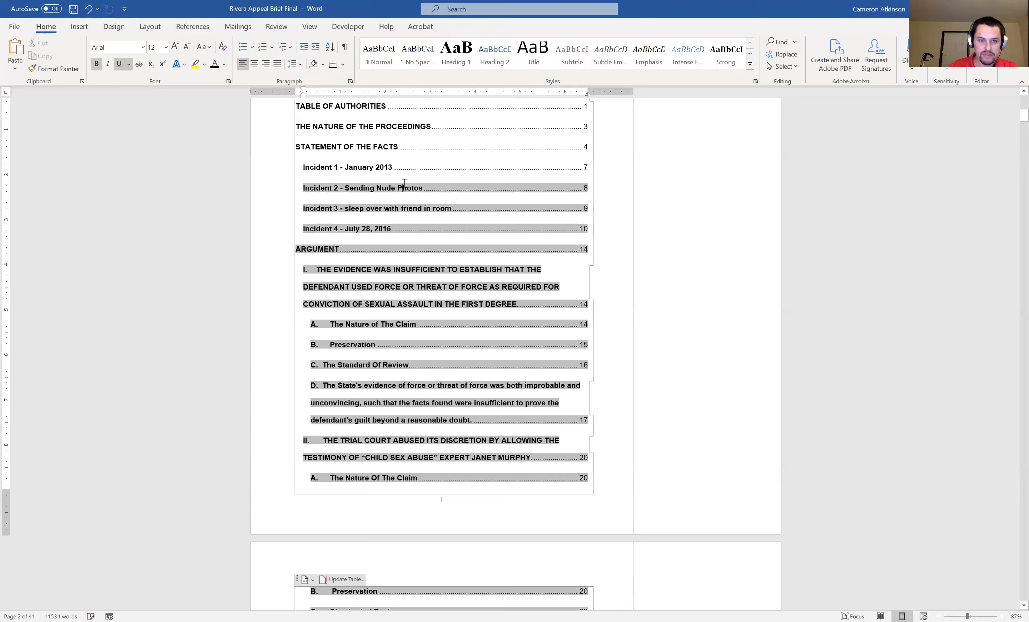
pyautogui.scroll(4, 404, 183)
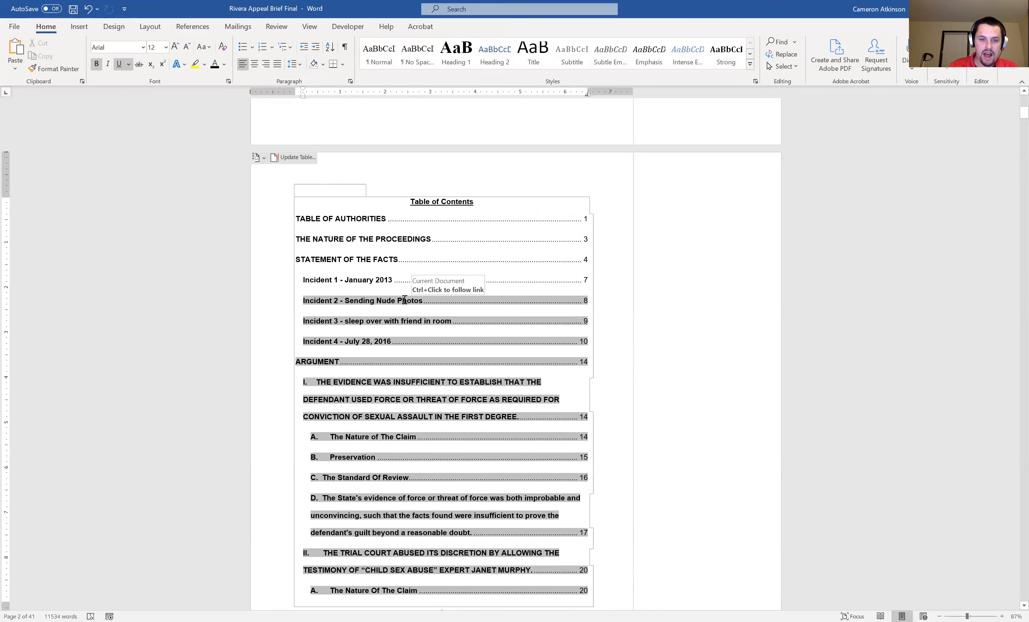
pyautogui.rightClick(404, 300)
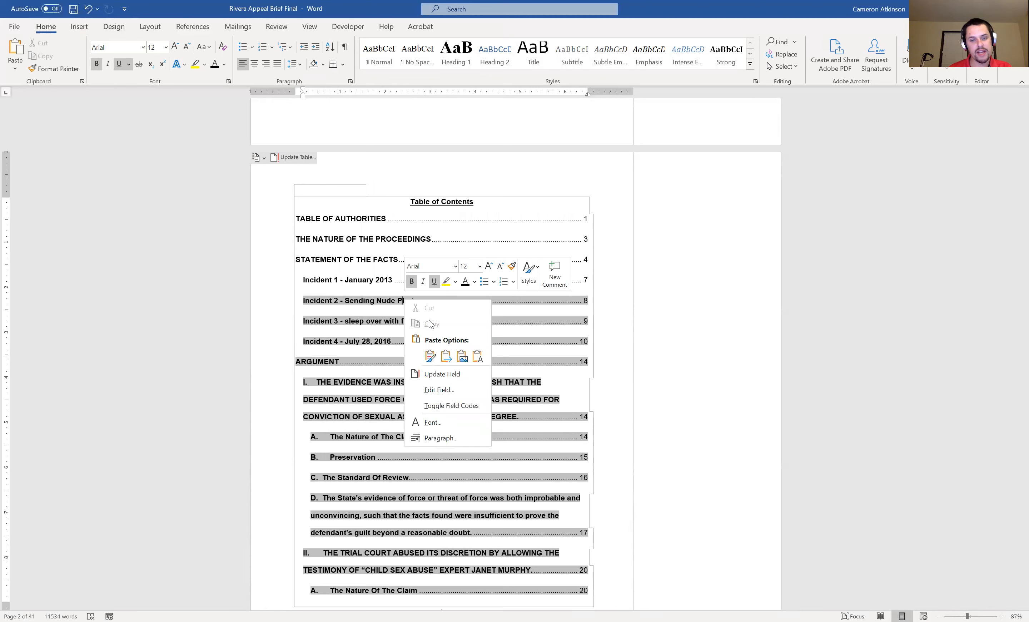
pyautogui.click(462, 375)
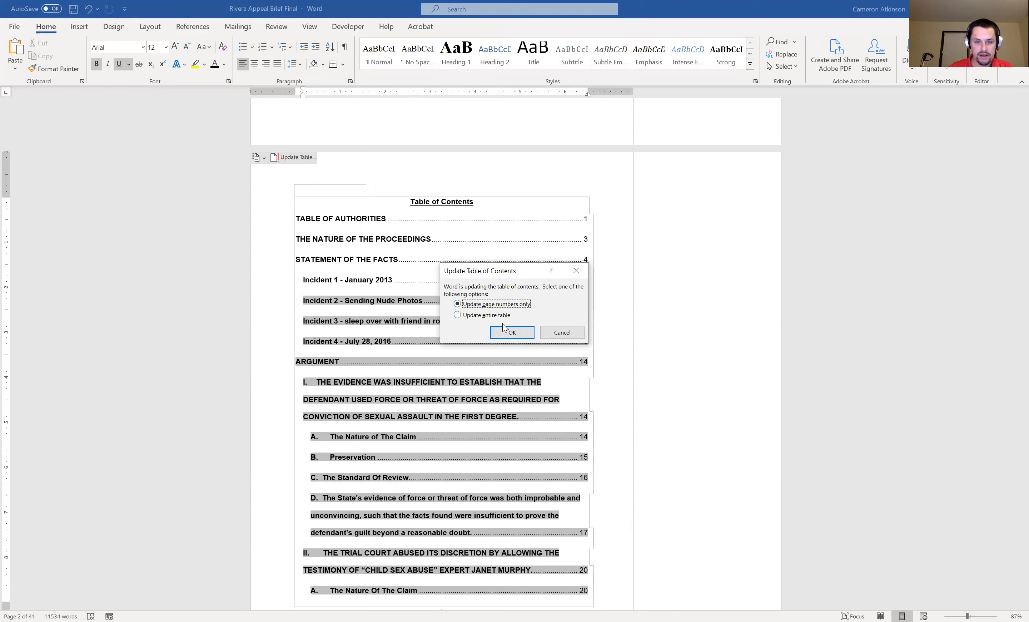
pyautogui.click(506, 334)
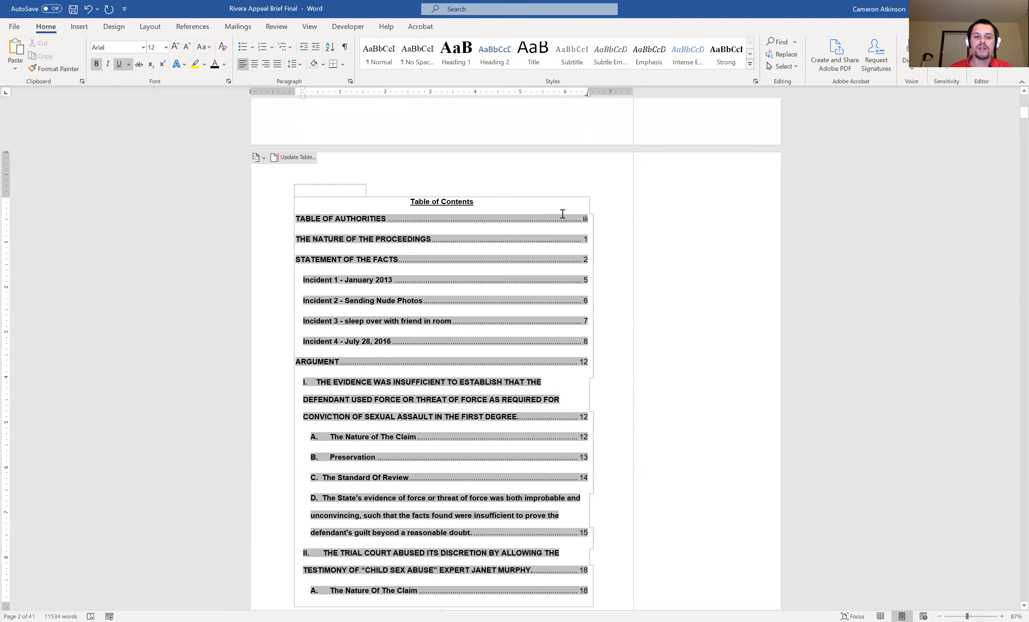
# Step: Review the page numbers in the updated Table of Contents and the footers through to the Table of Authorities
pyautogui.scroll(-10, 563, 265)
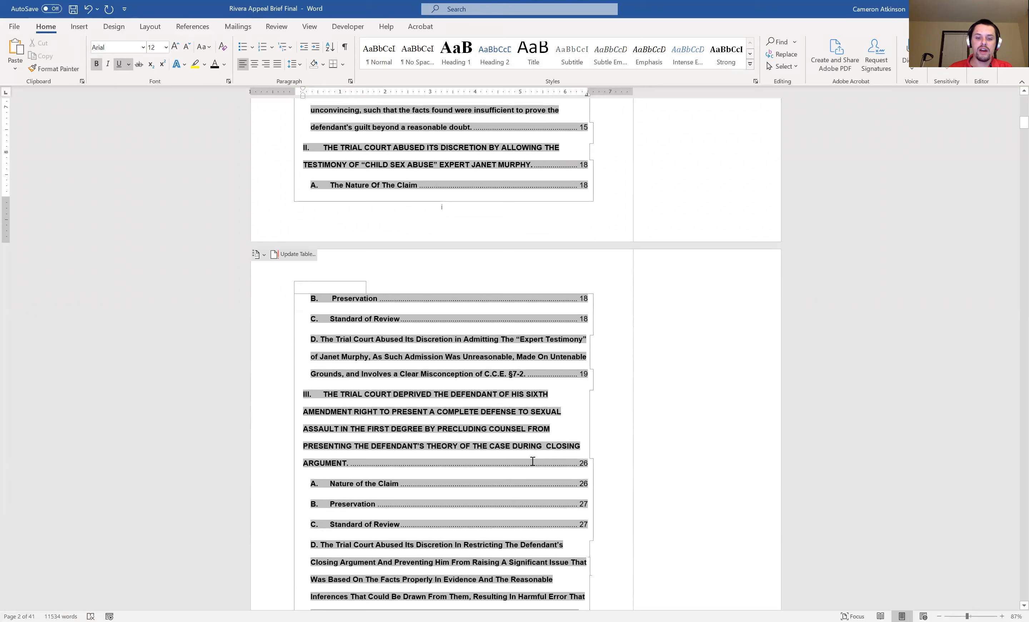
pyautogui.scroll(-3, 532, 461)
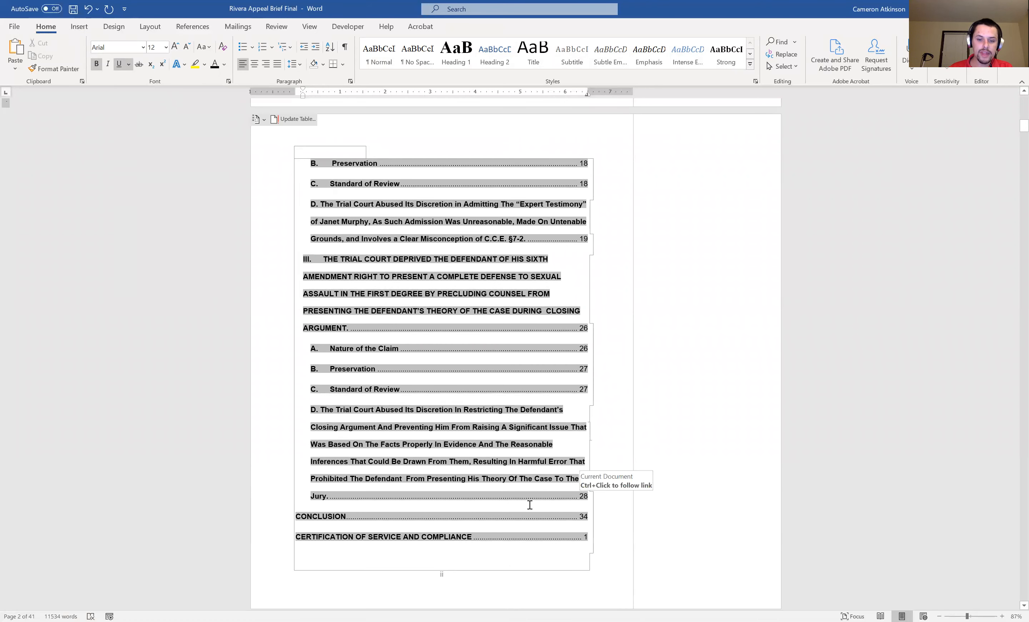
pyautogui.scroll(-12, 529, 504)
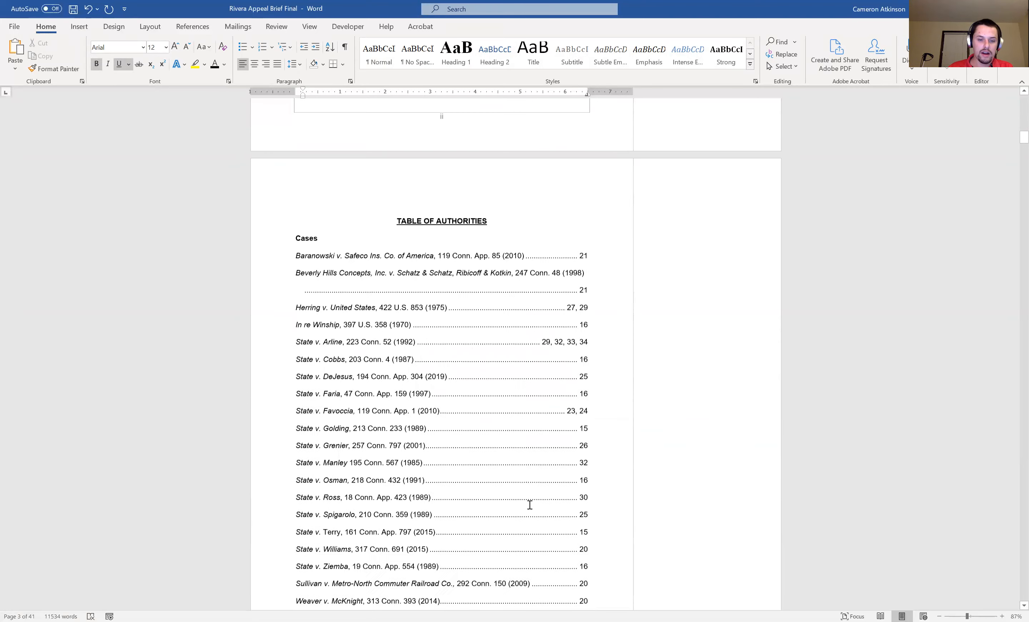
pyautogui.scroll(-6, 529, 504)
pyautogui.scroll(10, 530, 504)
pyautogui.scroll(3, 529, 505)
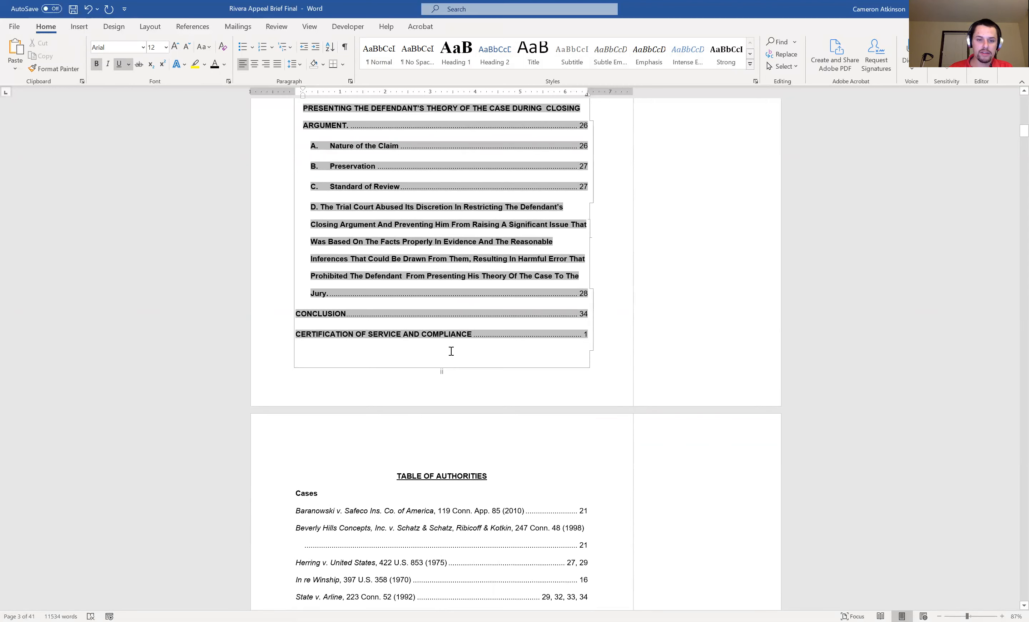
pyautogui.scroll(-4, 391, 361)
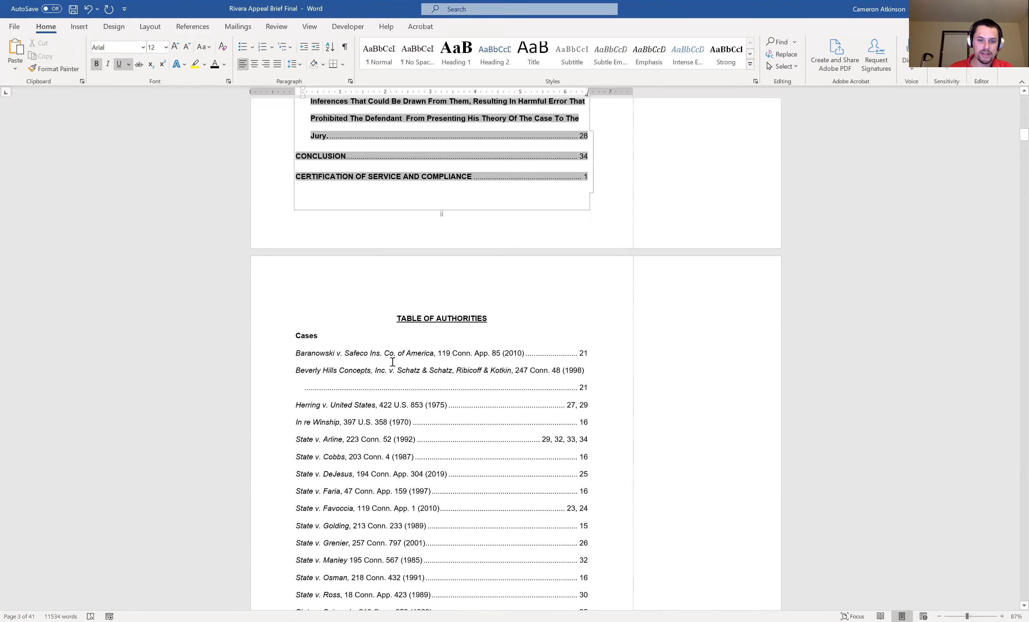
pyautogui.scroll(5, 395, 333)
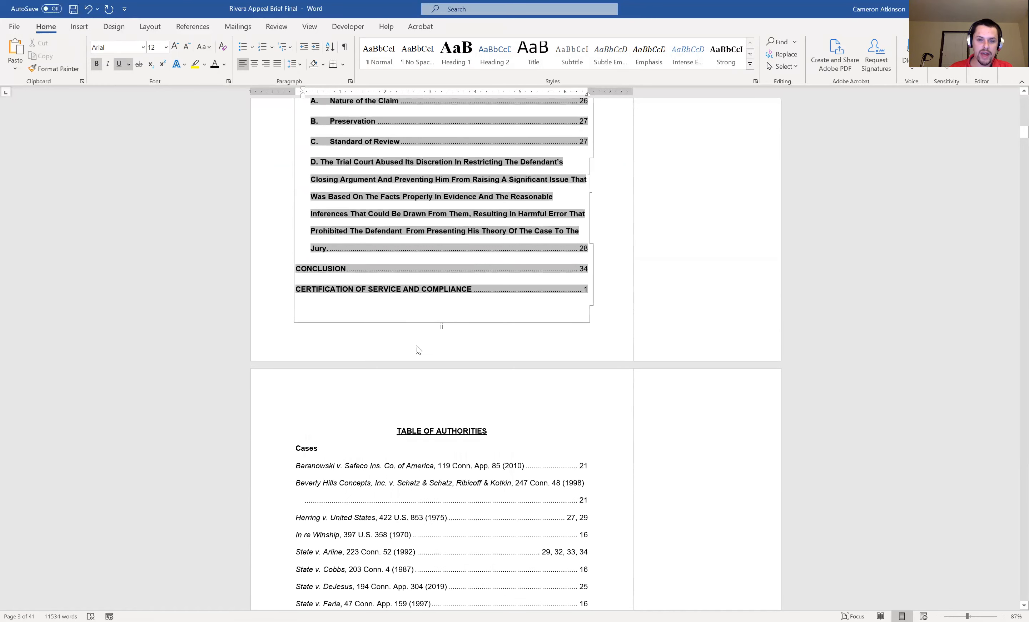
pyautogui.scroll(-5, 406, 432)
# Step: Select all Table of Authorities entries, from the Cases heading through Other Authorities, and update their fields
pyautogui.click(389, 379)
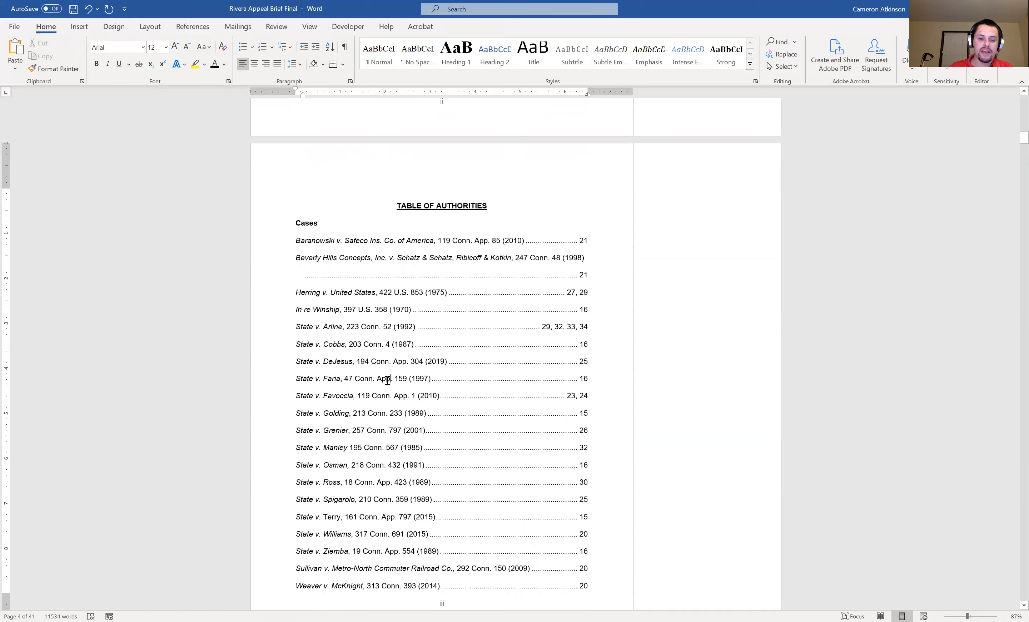
pyautogui.rightClick(388, 380)
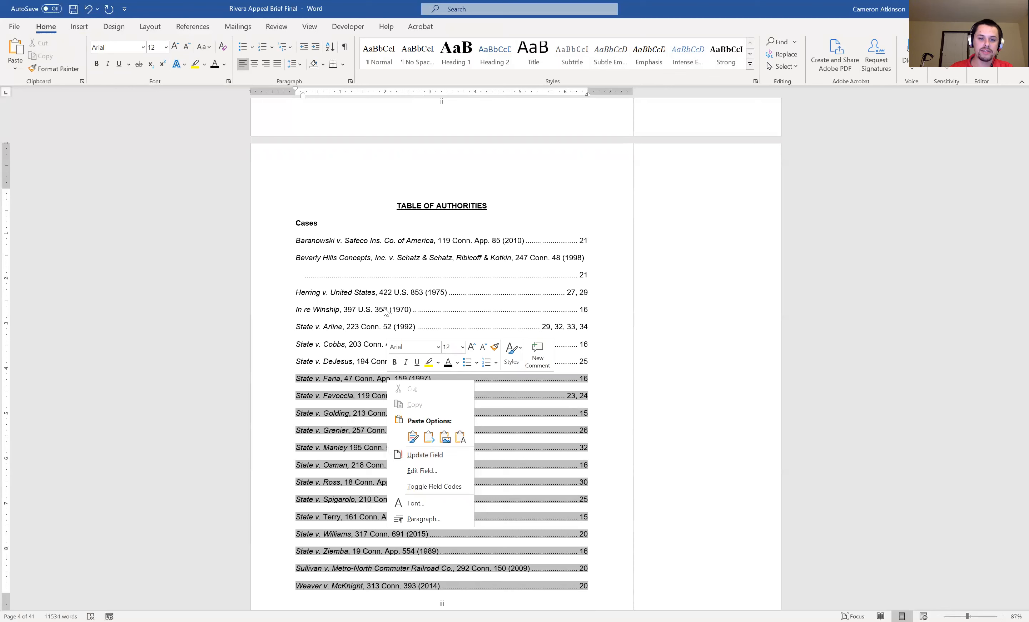
pyautogui.click(371, 314)
pyautogui.click(371, 314)
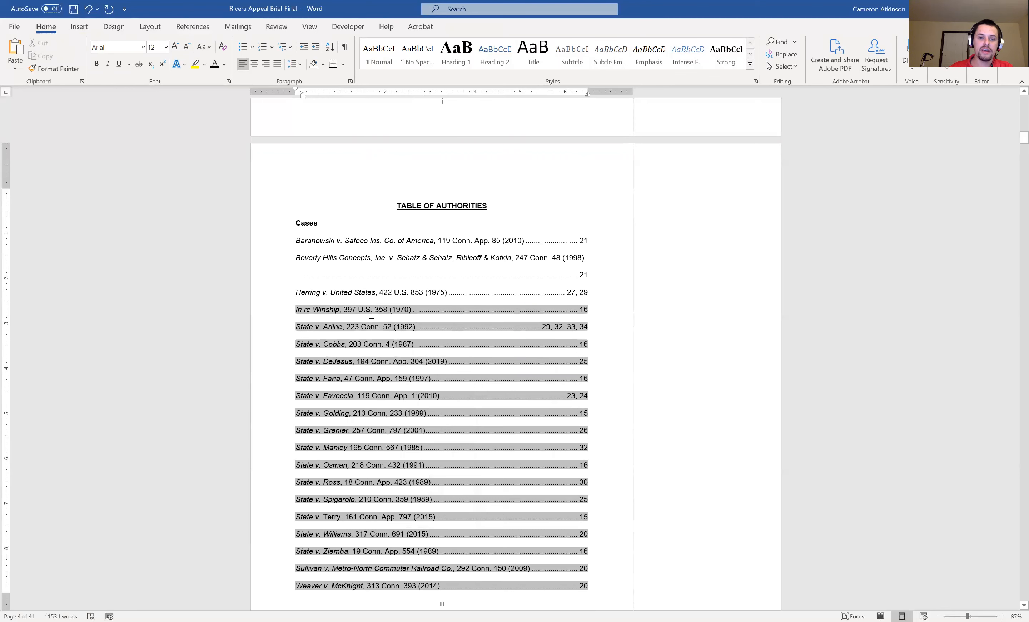
pyautogui.scroll(-6, 372, 313)
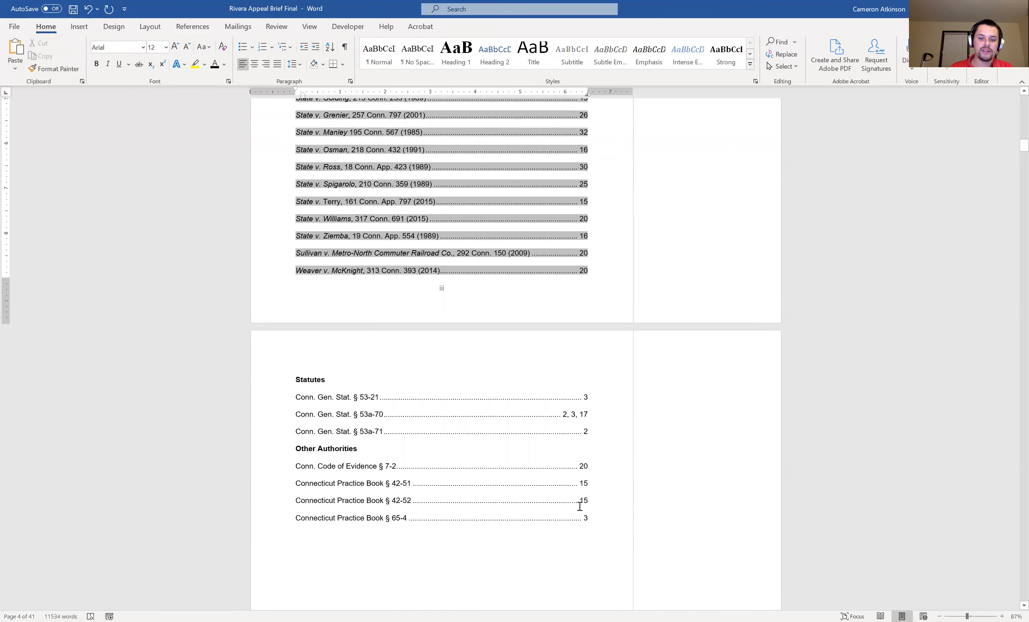
pyautogui.moveTo(591, 519); pyautogui.dragTo(291, 308)
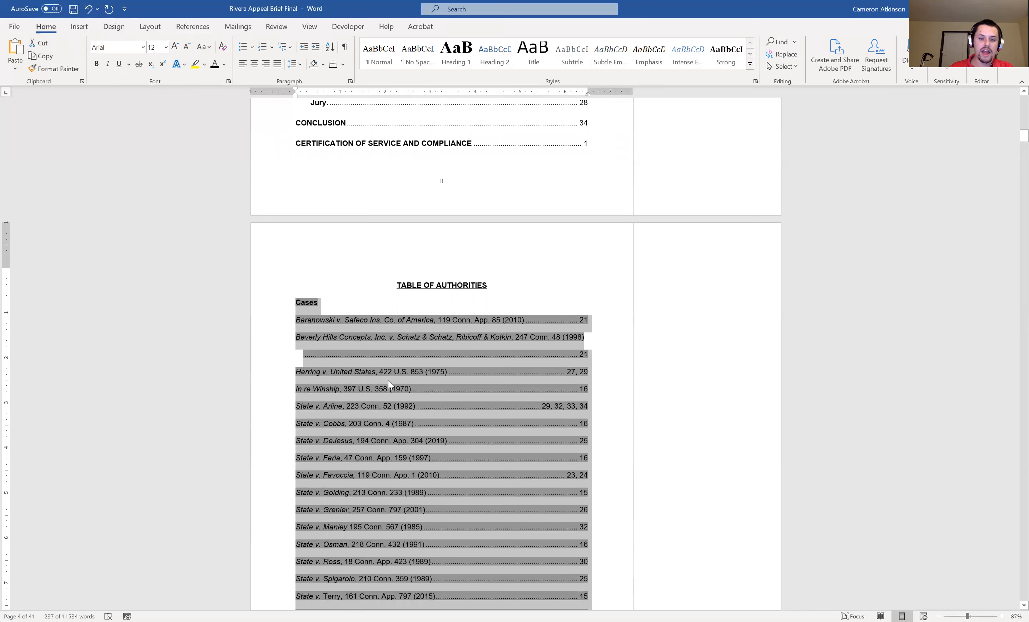
pyautogui.rightClick(388, 380)
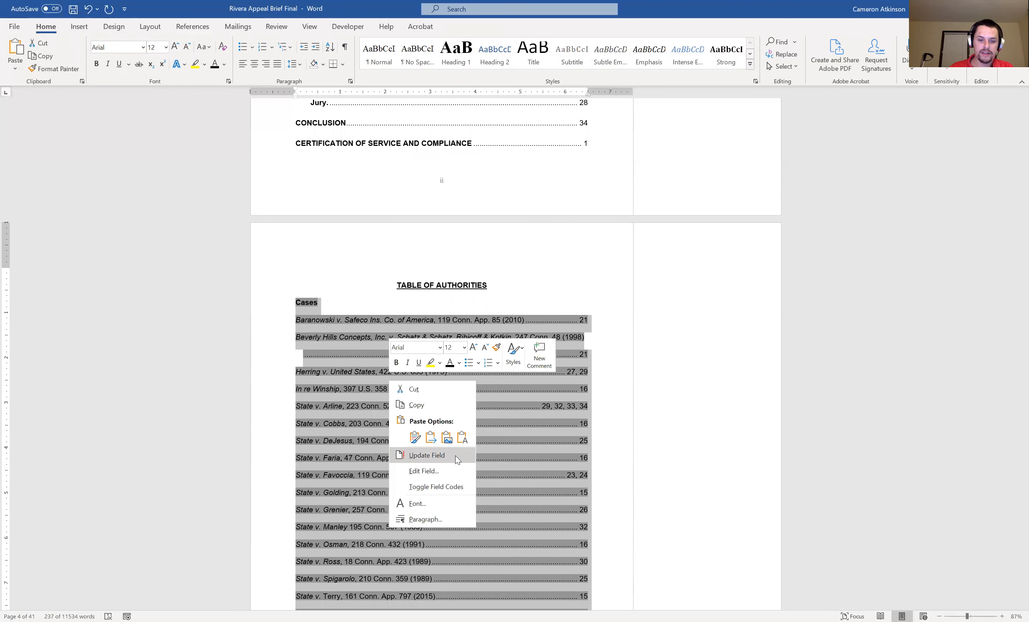
pyautogui.click(455, 455)
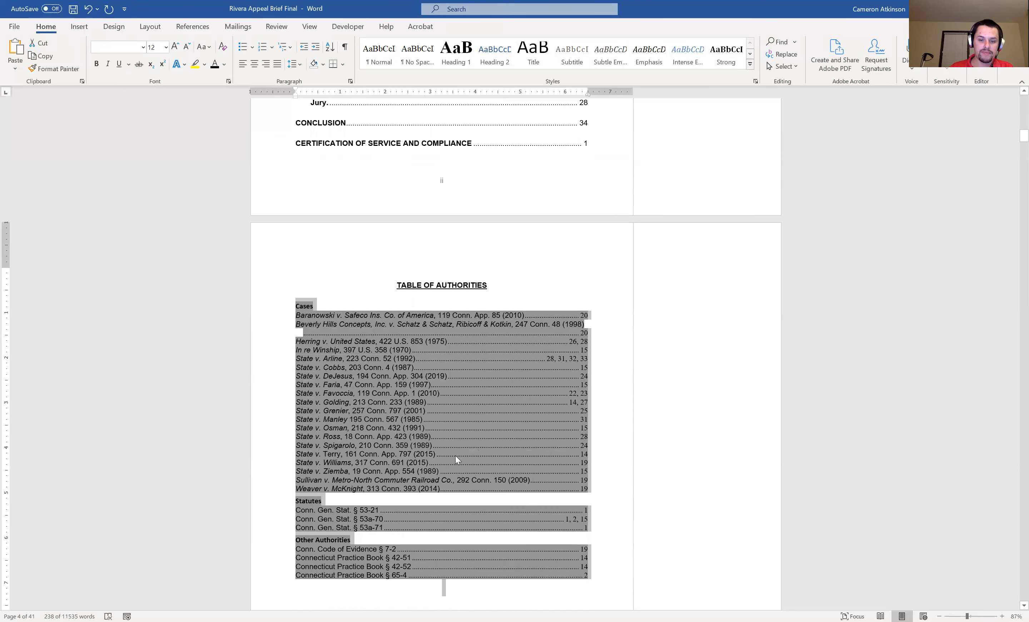
# Step: Set the selected Table of Authorities entries to the Arial font with 2.0 line spacing
pyautogui.scroll(-2, 455, 454)
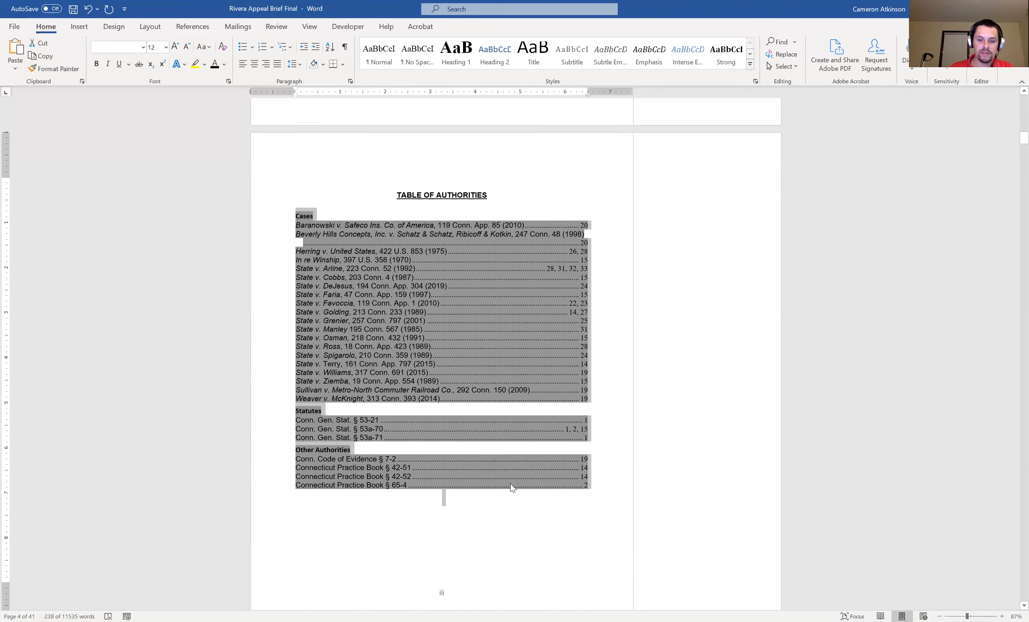
pyautogui.scroll(-1, 510, 483)
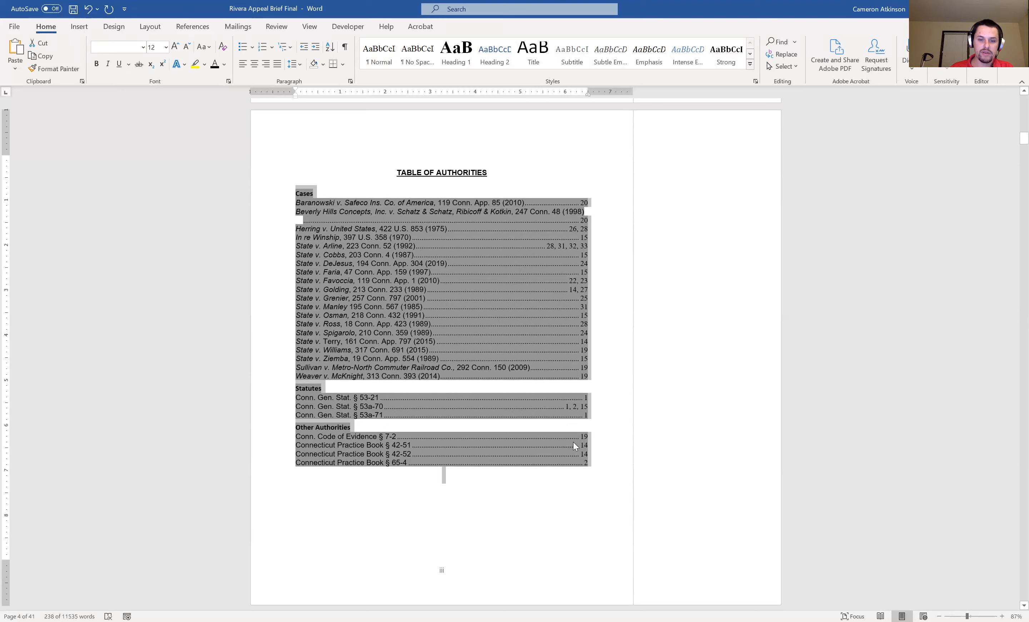
pyautogui.click(144, 47)
pyautogui.click(123, 124)
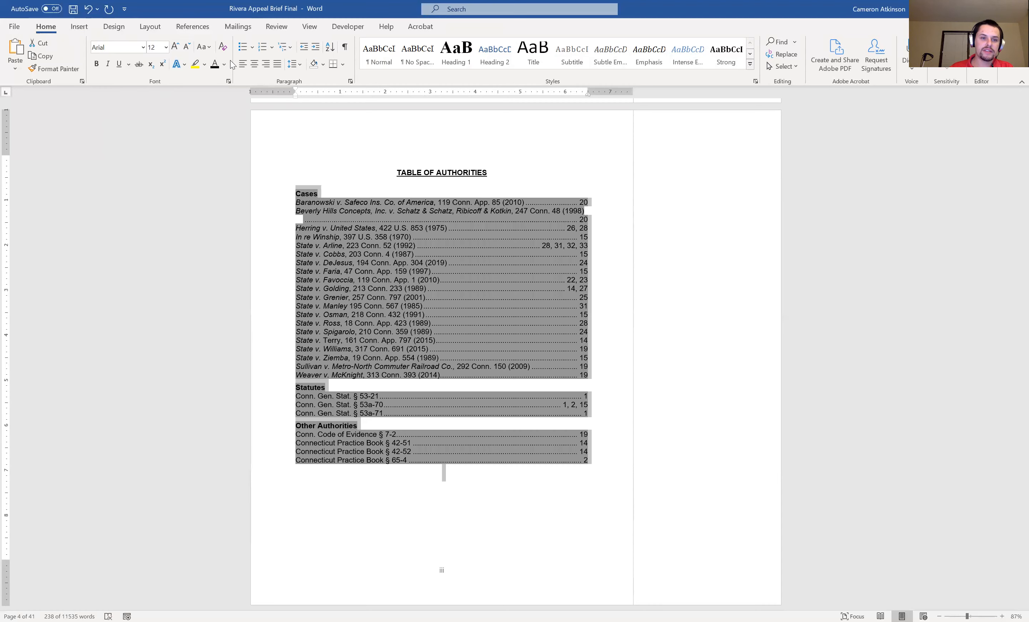
pyautogui.click(296, 65)
pyautogui.click(301, 124)
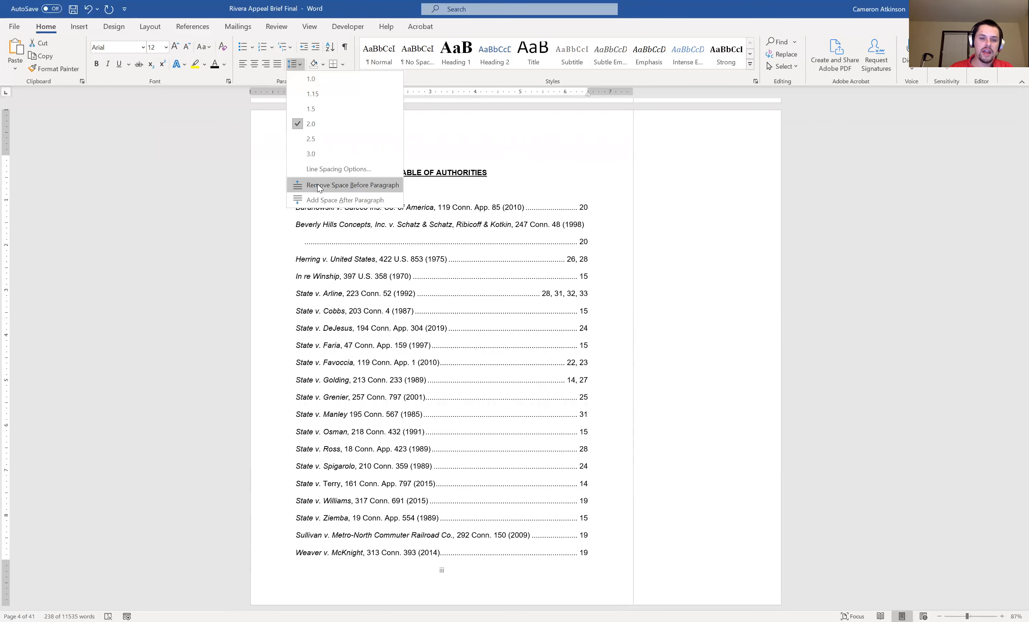
# Step: Remove the space before the selected Table of Authorities paragraphs and check the pages that follow
pyautogui.click(317, 182)
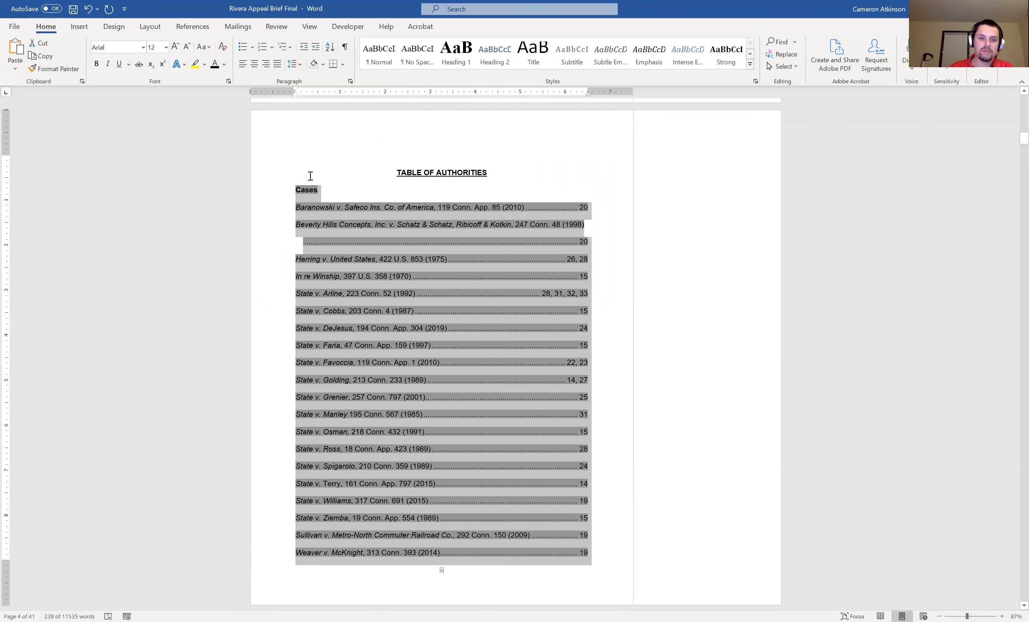
pyautogui.scroll(-9, 310, 176)
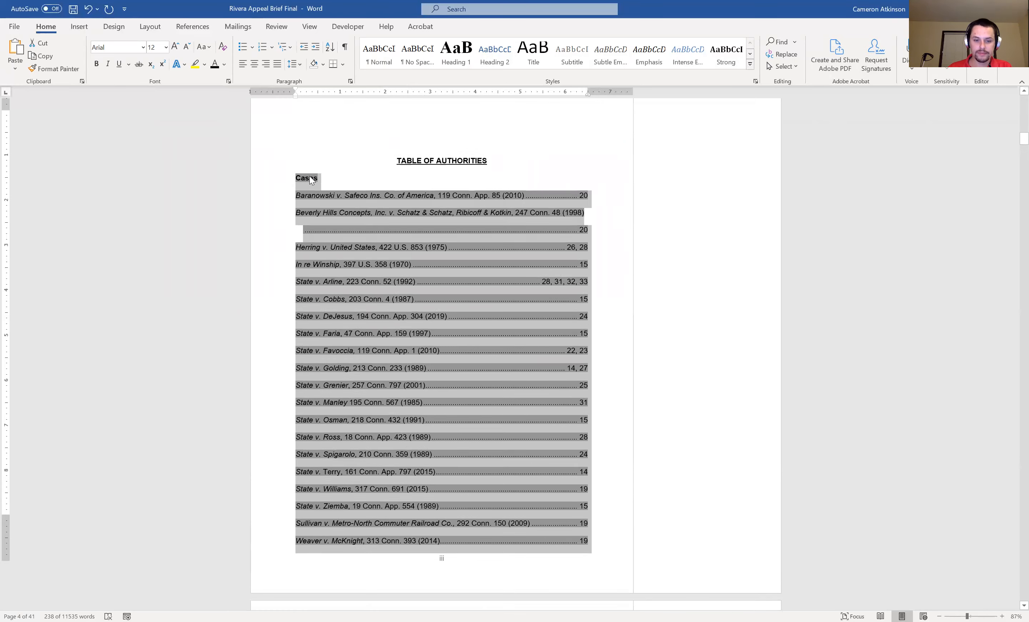
pyautogui.scroll(-5, 310, 175)
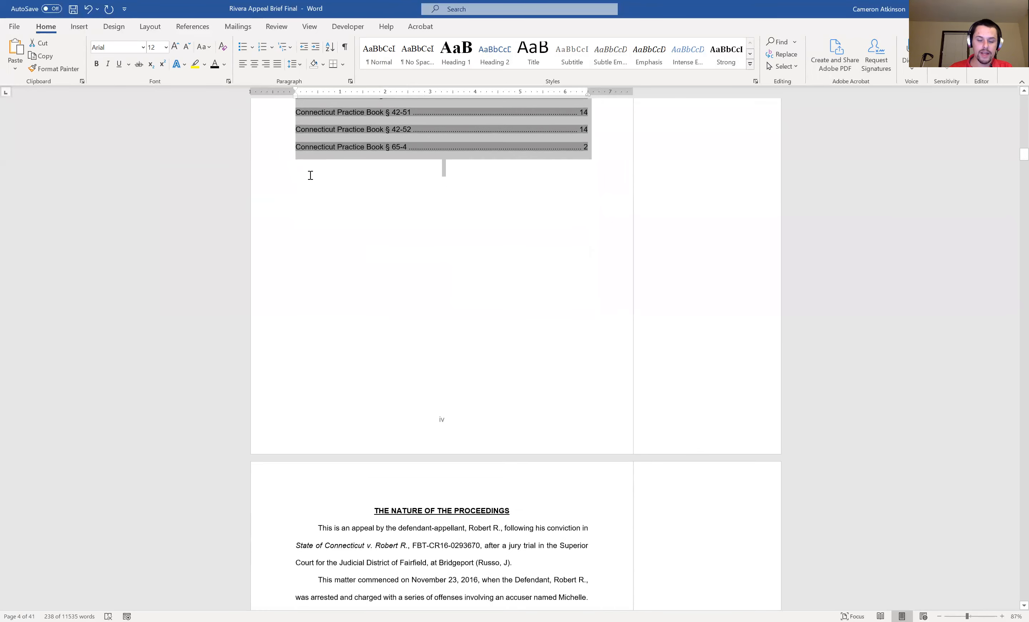
pyautogui.scroll(-13, 453, 222)
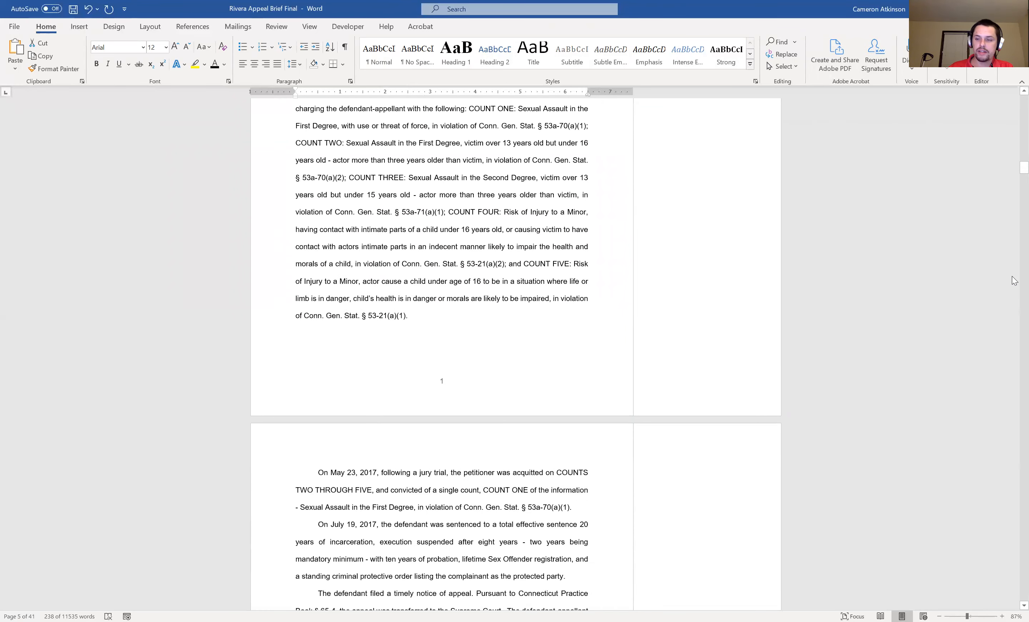
# Step: Turn on formatting marks and look through the Certification of Service and Compliance to the end of the document
pyautogui.moveTo(1012, 166); pyautogui.dragTo(965, 595)
pyautogui.scroll(12, 572, 360)
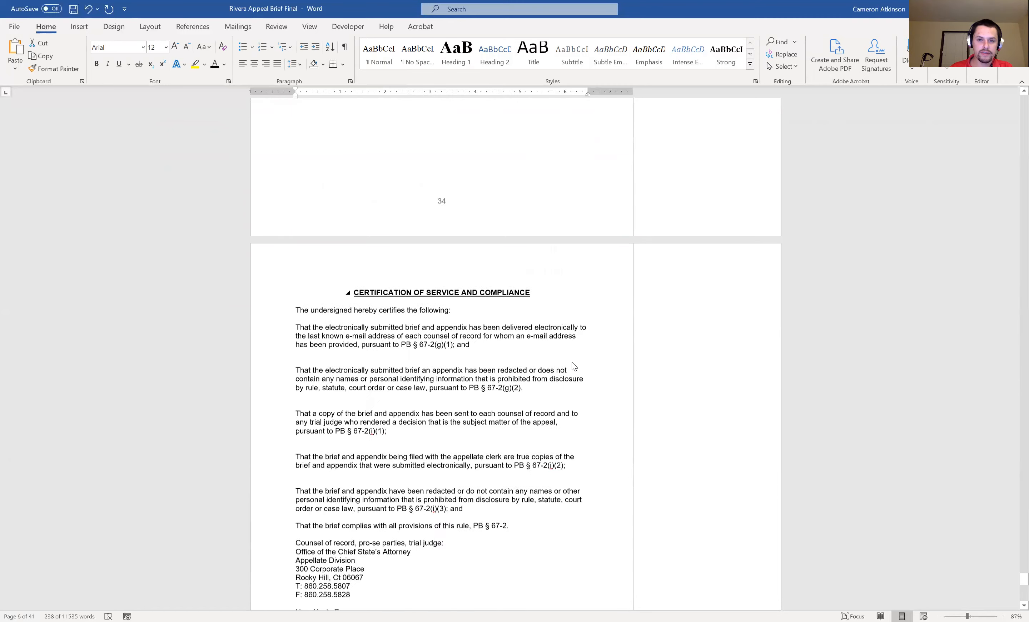
pyautogui.scroll(3, 573, 366)
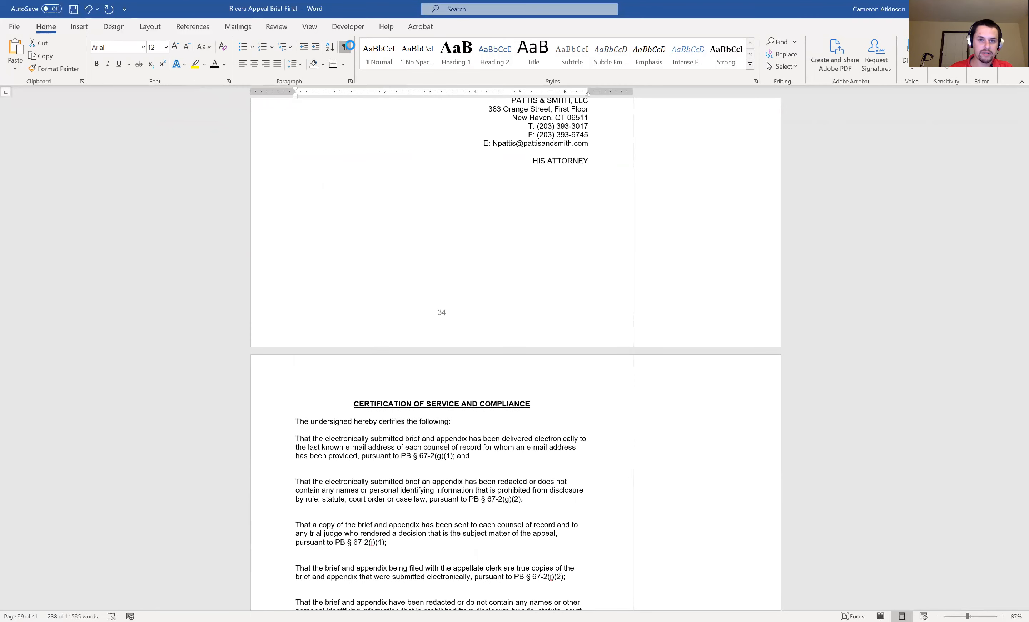
pyautogui.click(345, 46)
pyautogui.scroll(-8, 390, 381)
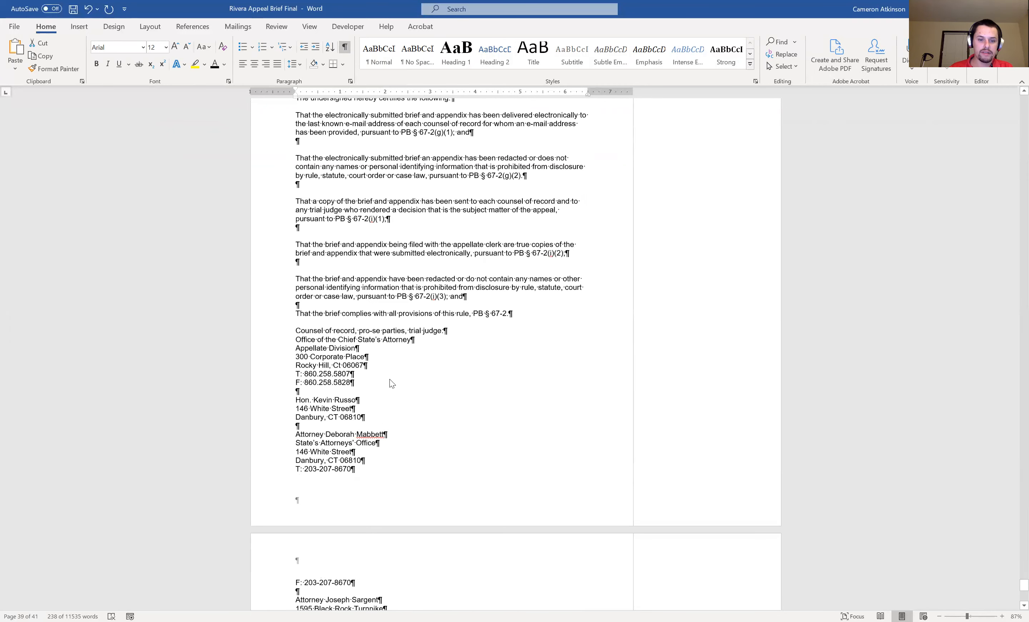
pyautogui.scroll(-6, 390, 382)
pyautogui.scroll(12, 431, 272)
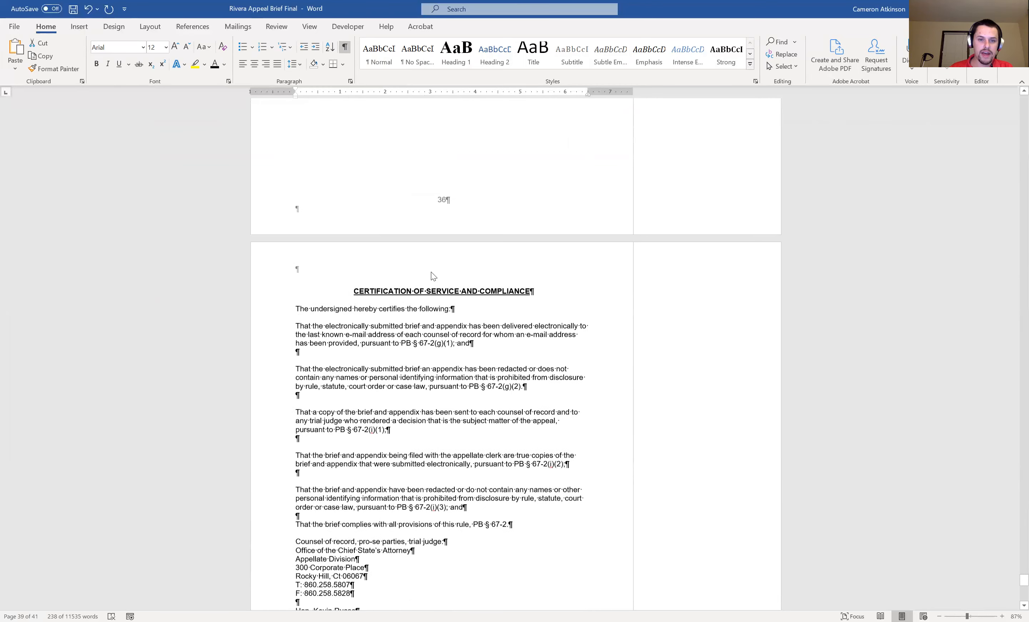
# Step: Insert six paragraph breaks before "Respectfully Submitted," to move the signature block onto the following page
pyautogui.scroll(11, 438, 240)
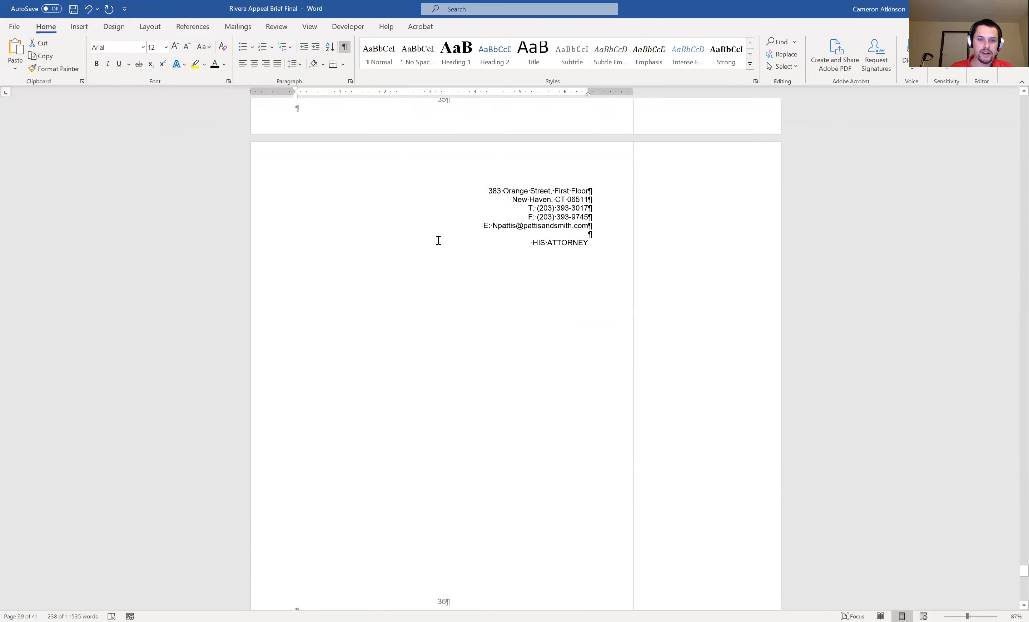
pyautogui.scroll(4, 437, 240)
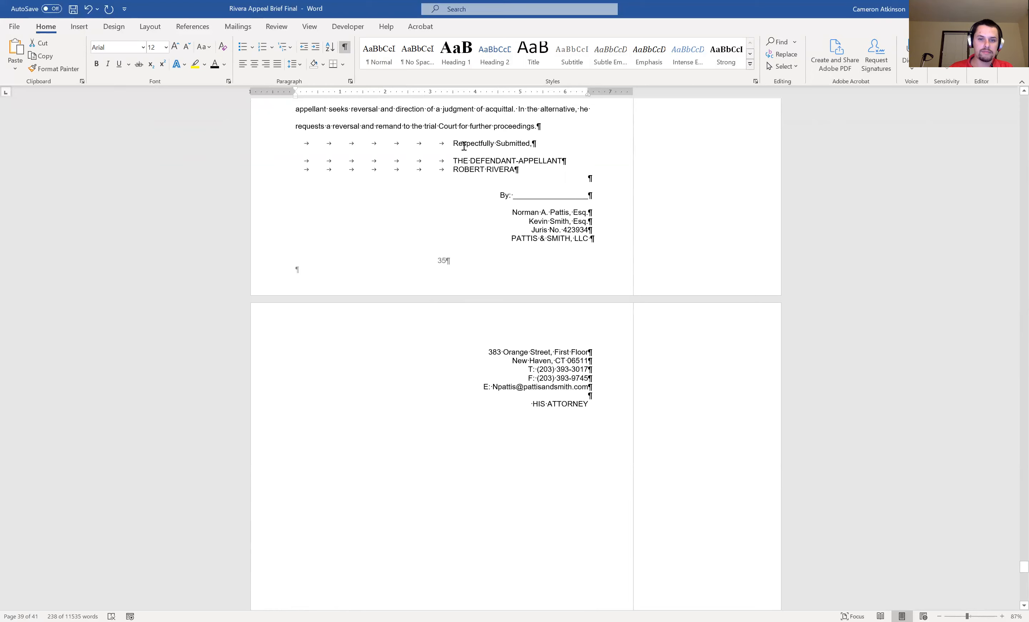
pyautogui.click(453, 143)
pyautogui.press('Return')
pyautogui.press('Return')
pyautogui.press('Return')
pyautogui.press('Return')
pyautogui.press('Return')
pyautogui.press('Return')
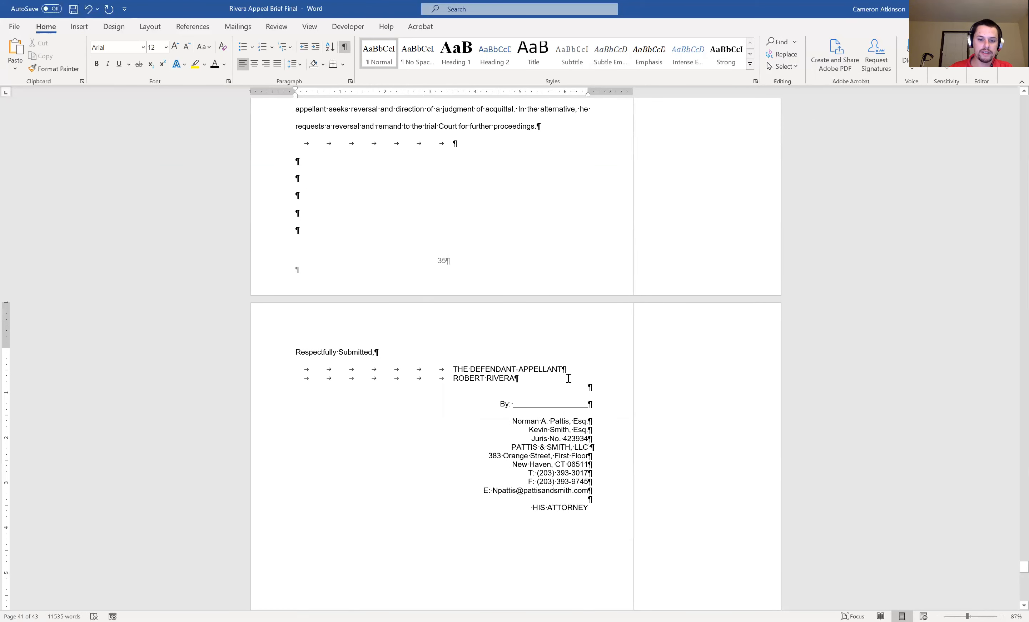
# Step: Examine the Certification of Service and Compliance section, its footers and the signature line on the last page
pyautogui.scroll(-12, 504, 370)
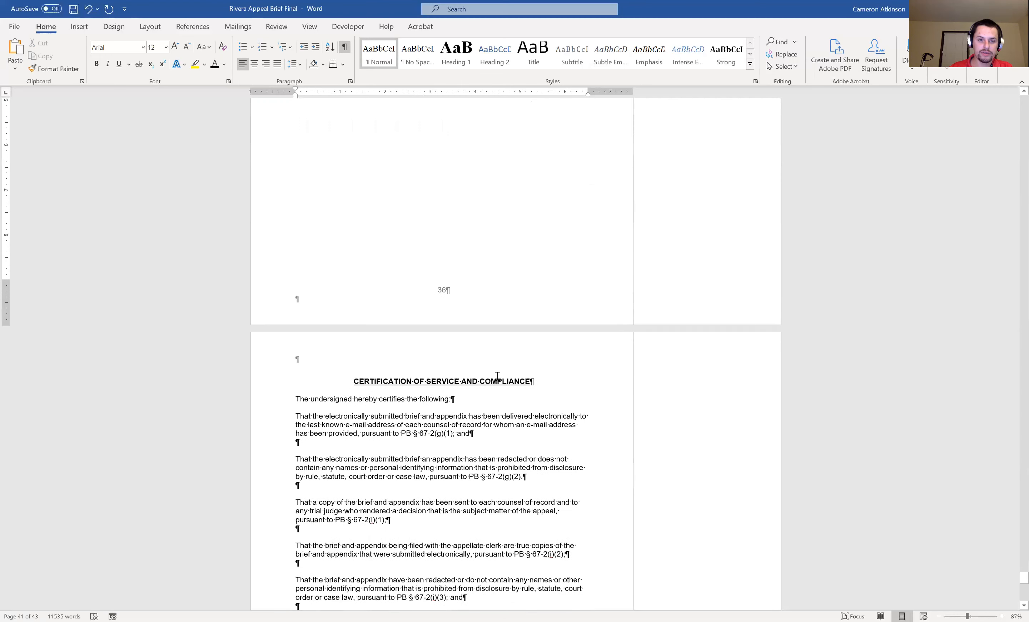
pyautogui.click(400, 370)
pyautogui.scroll(-14, 400, 370)
pyautogui.scroll(-2, 400, 370)
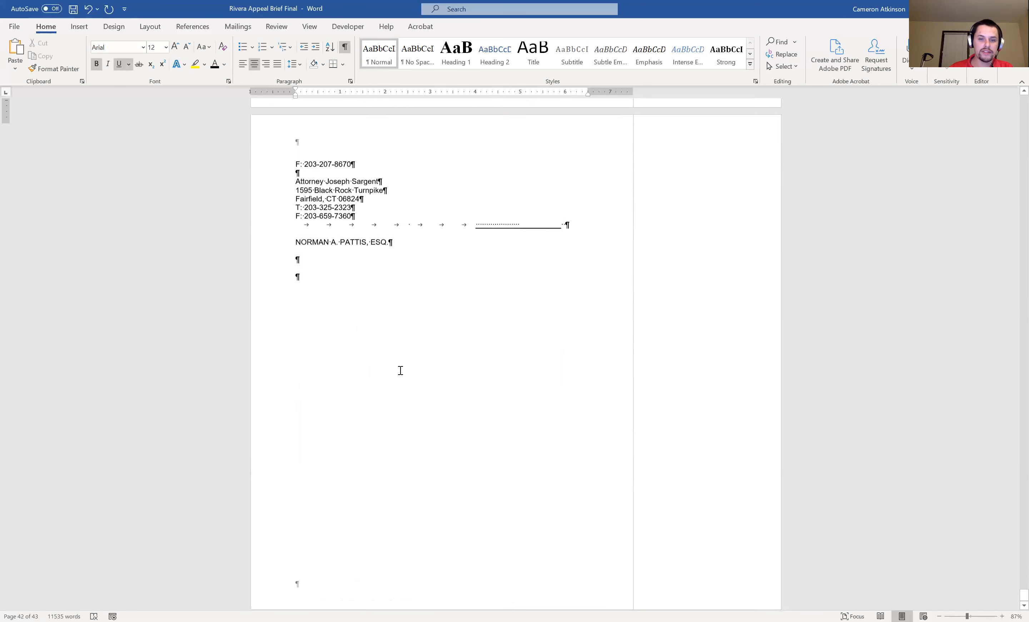
pyautogui.moveTo(523, 236); pyautogui.dragTo(482, 238)
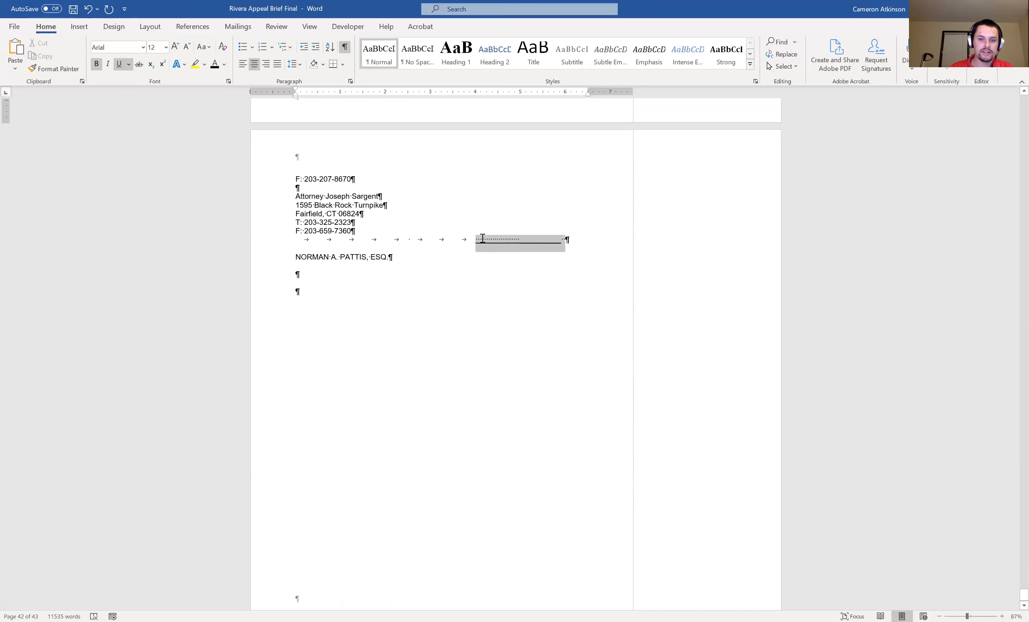
pyautogui.scroll(20, 431, 355)
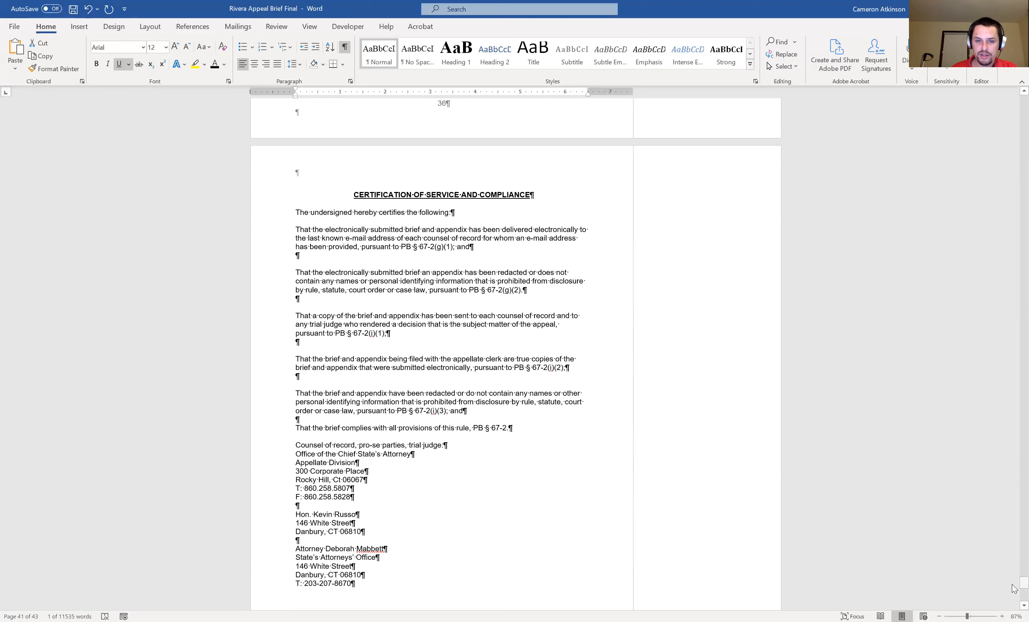
# Step: Return to the Table of Contents and try to select the page number of the CERTIFICATION OF SERVICE AND COMPLIANCE entry
pyautogui.moveTo(1014, 588); pyautogui.dragTo(1014, 134)
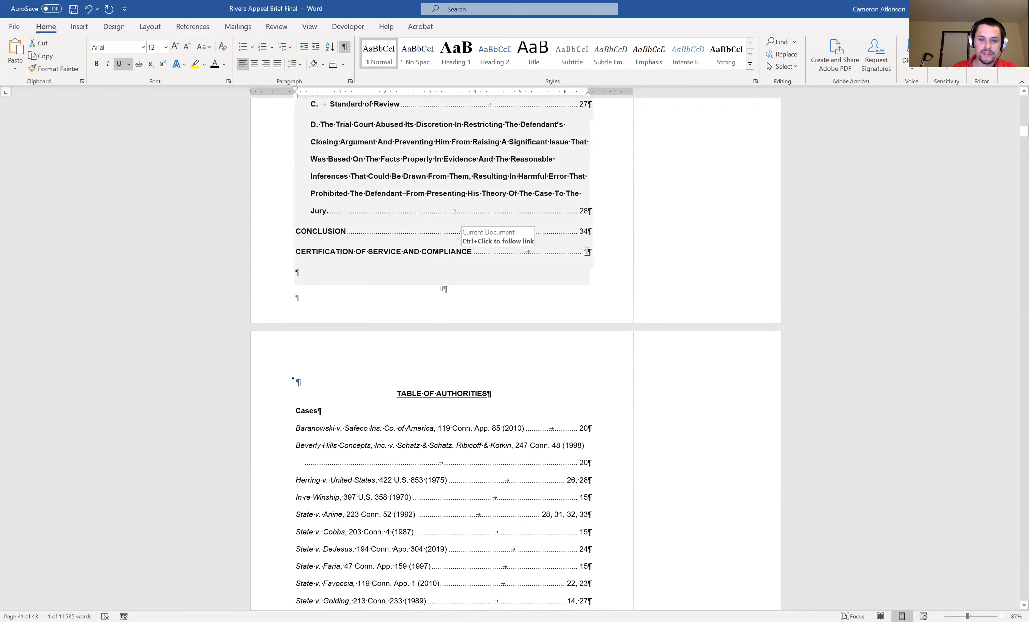
pyautogui.tripleClick(570, 250)
pyautogui.moveTo(571, 251); pyautogui.dragTo(602, 256)
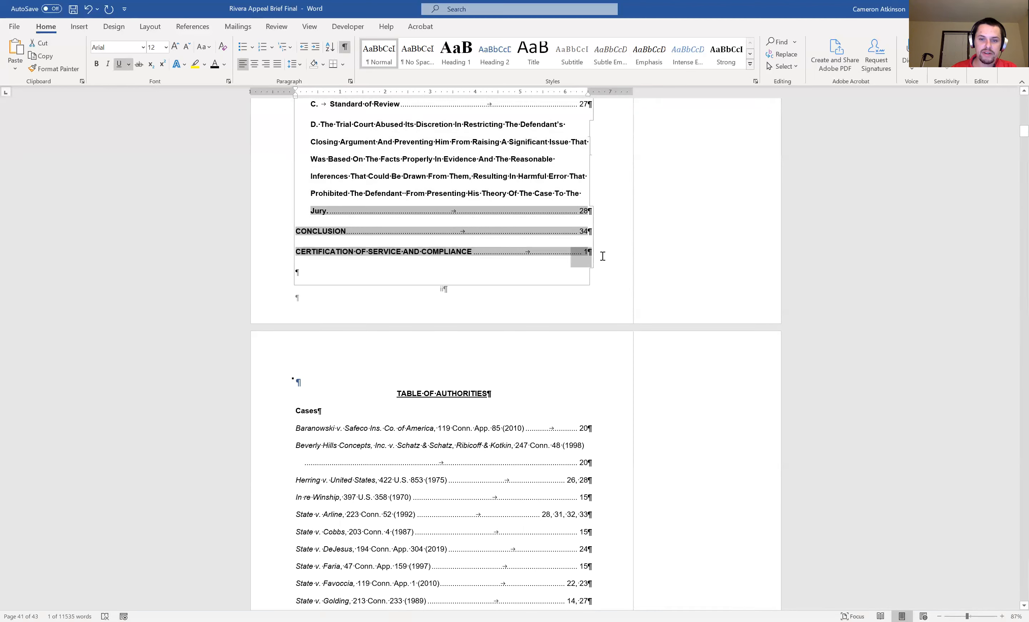
pyautogui.click(592, 257)
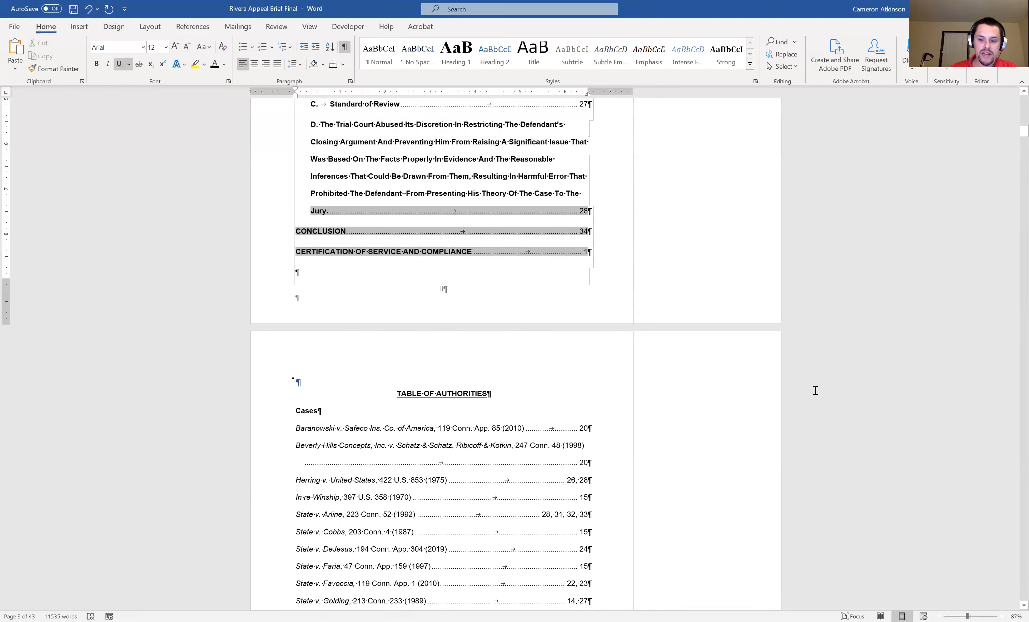
pyautogui.hotkey('shift', 'Home')
pyautogui.press('Right')
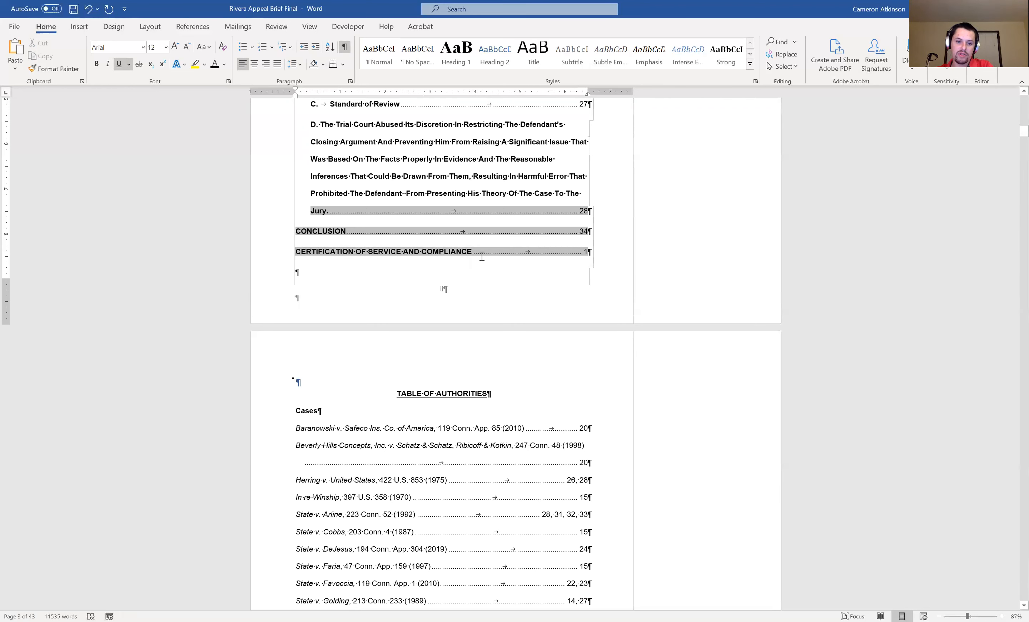
# Step: Delete the empty paragraph above the TABLE OF AUTHORITIES heading
pyautogui.click(328, 381)
pyautogui.hotkey('shift', 'Right')
pyautogui.press('Delete')
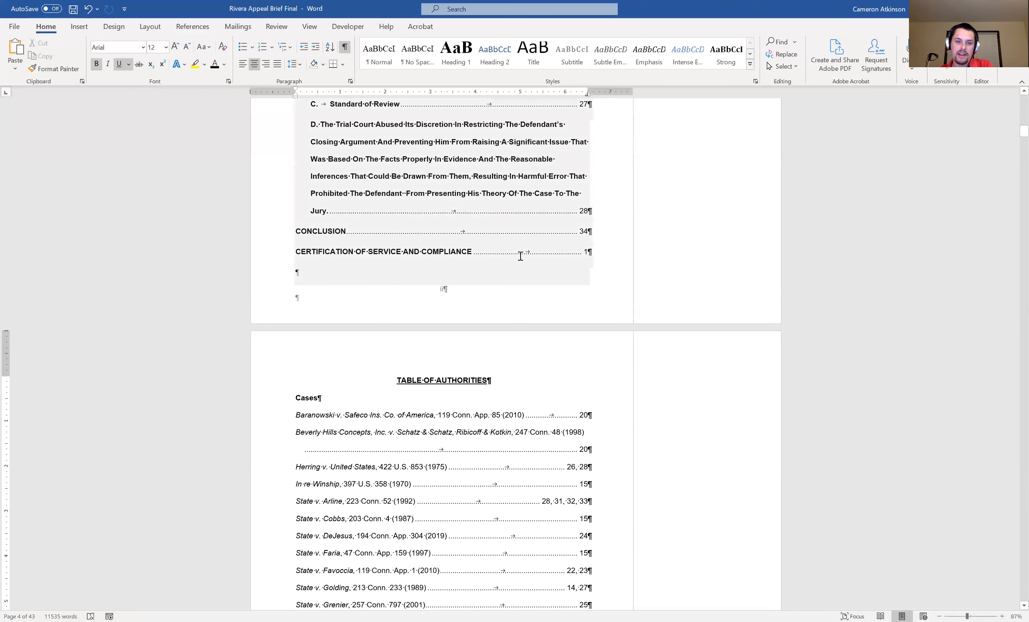
# Step: Delete the dotted tab leader from the CERTIFICATION OF SERVICE AND COMPLIANCE entry in the Table of Contents
pyautogui.click(552, 253)
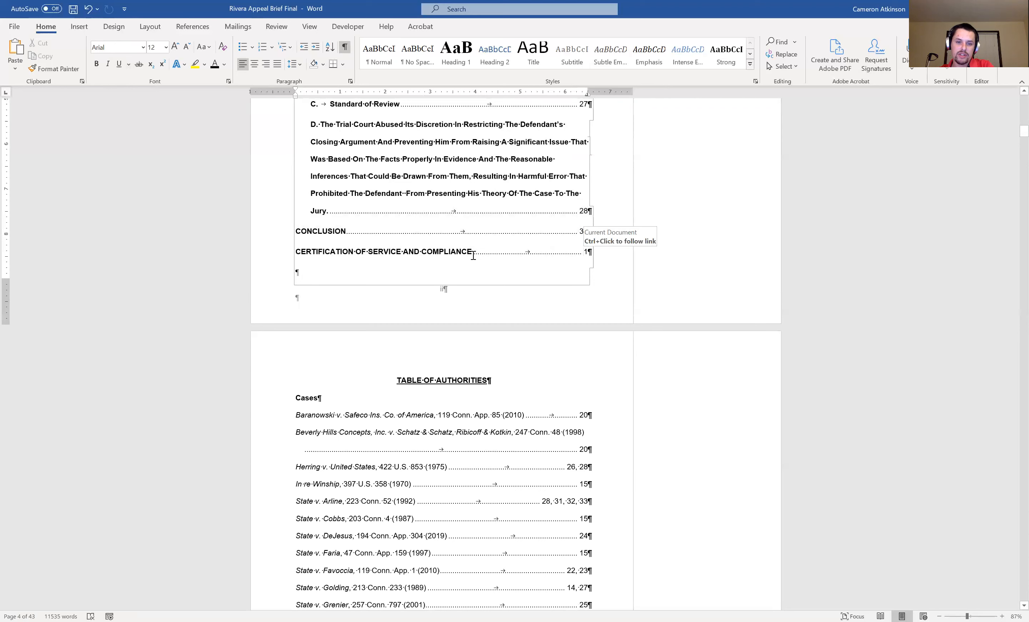
pyautogui.tripleClick(490, 255)
pyautogui.moveTo(490, 255); pyautogui.dragTo(560, 251)
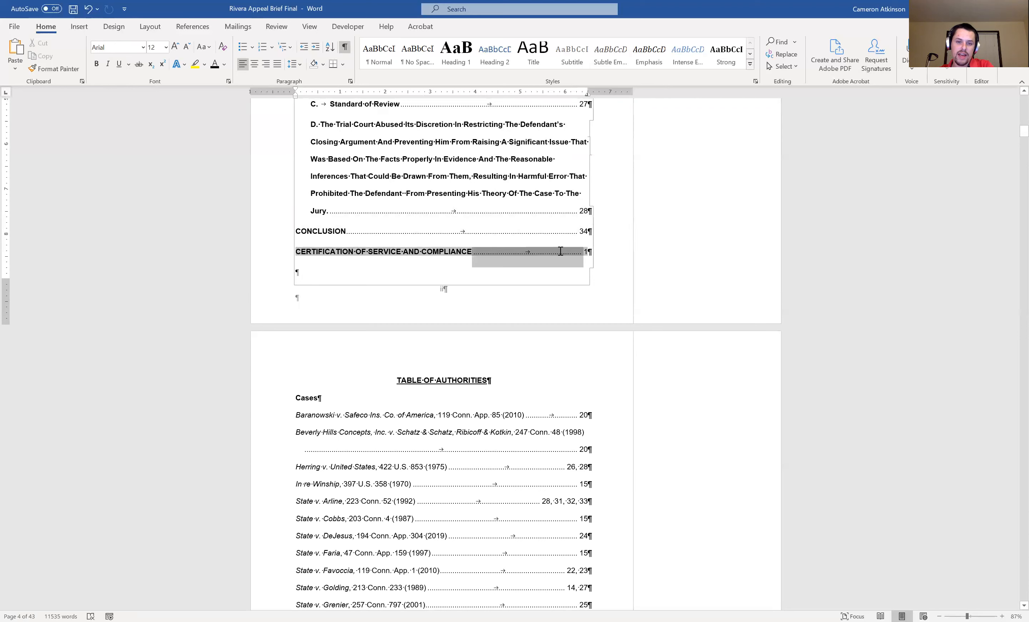
pyautogui.tripleClick(623, 264)
pyautogui.click(524, 254)
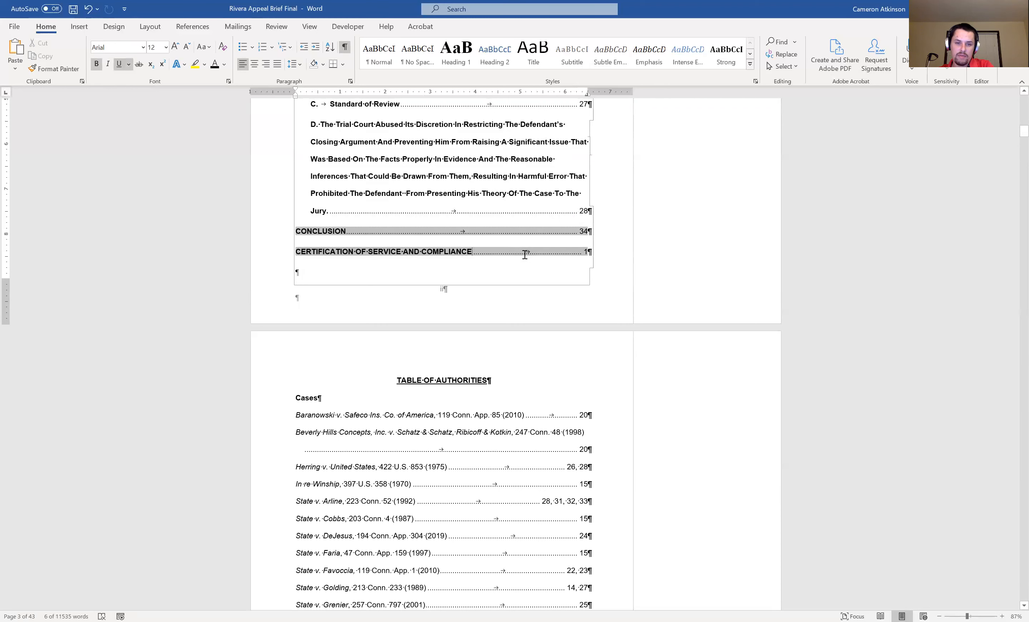
pyautogui.moveTo(475, 252); pyautogui.dragTo(583, 253)
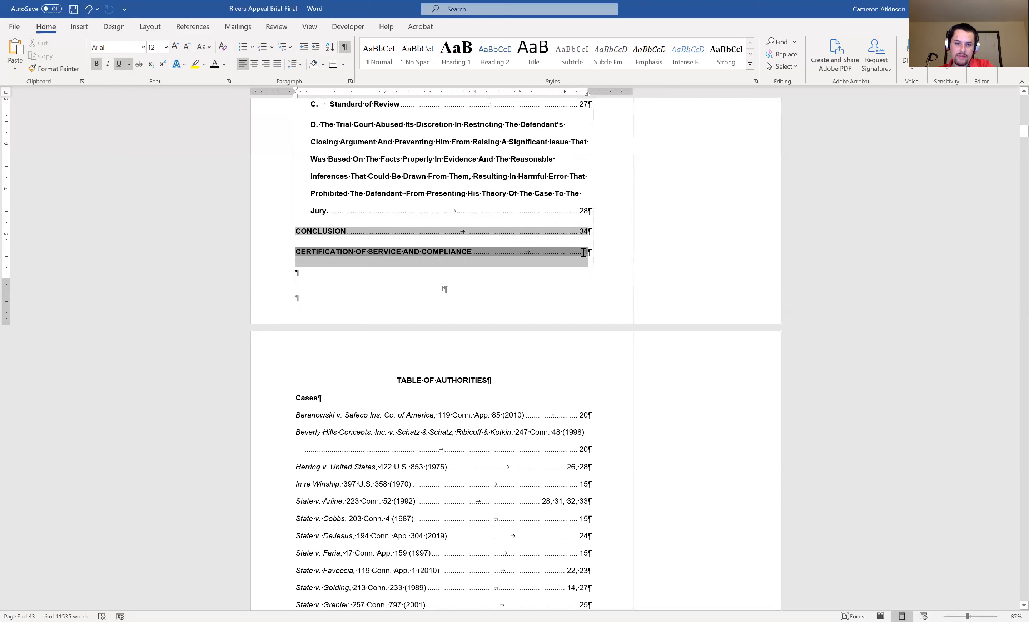
pyautogui.click(474, 244)
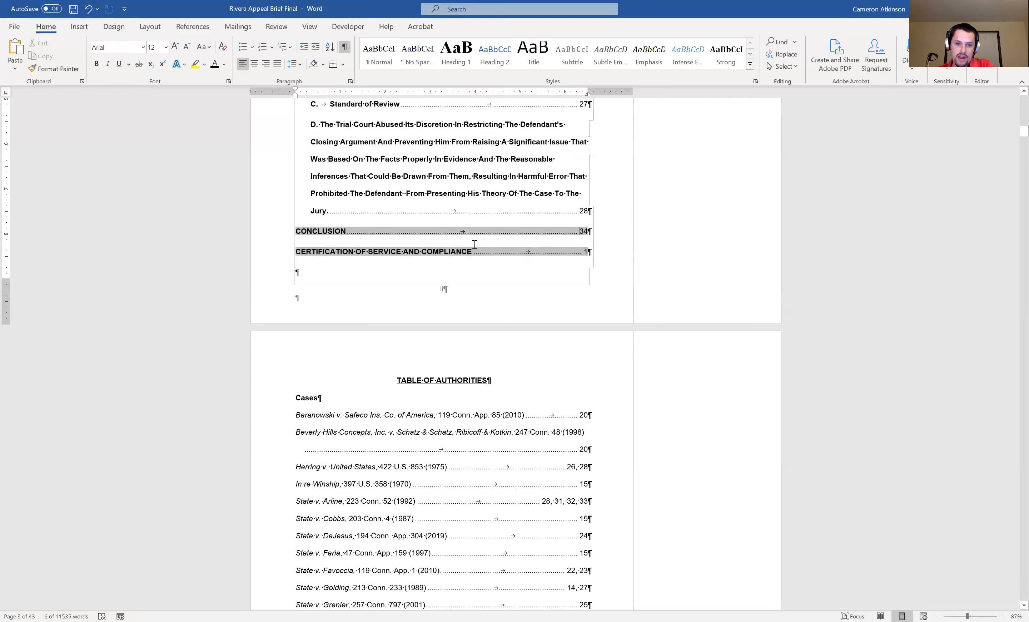
pyautogui.doubleClick(543, 254)
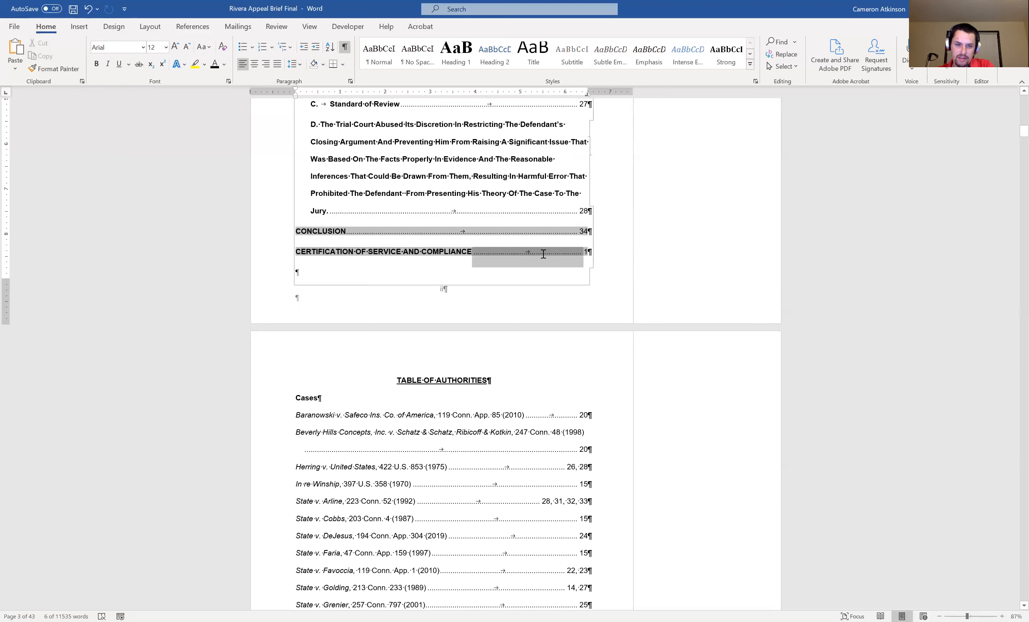
pyautogui.press('BackSpace')
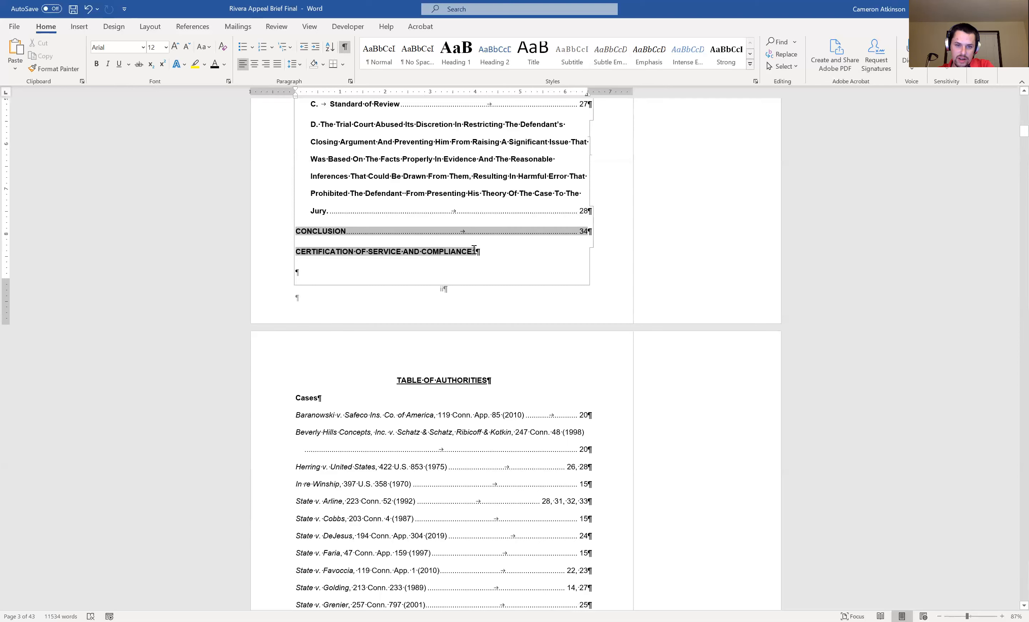
# Step: Delete the page number at the end of the CERTIFICATION OF SERVICE AND COMPLIANCE entry
pyautogui.hotkey('shift', 'Home')
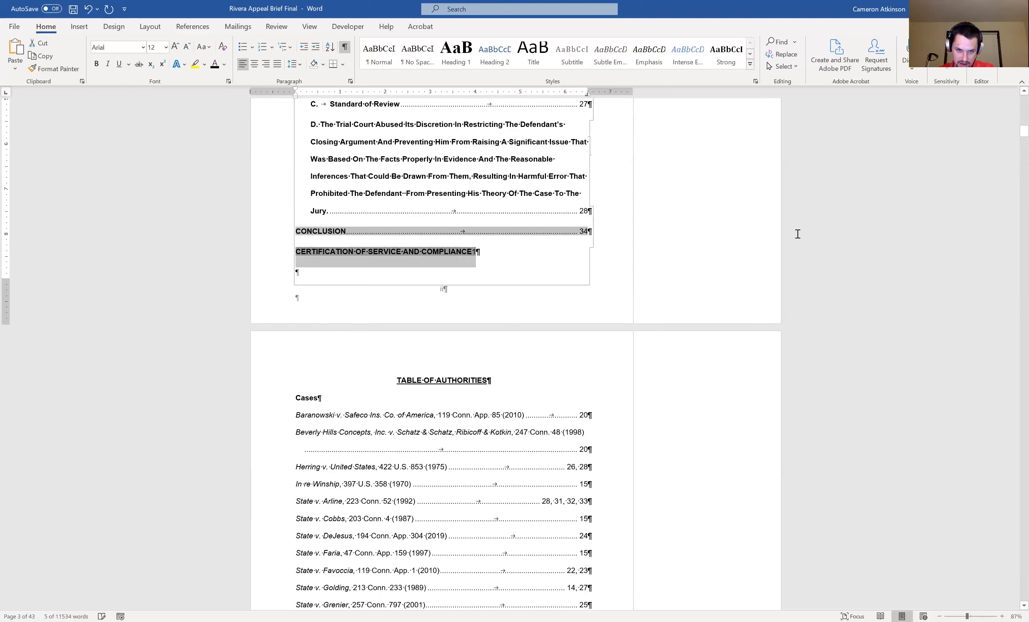
pyautogui.press('Left')
pyautogui.press('Up')
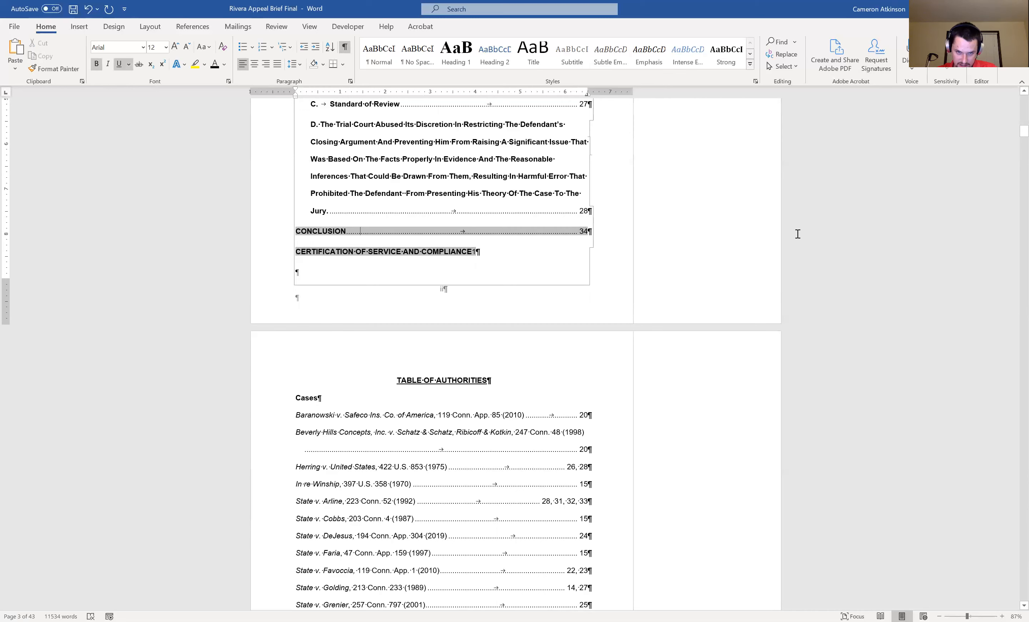
pyautogui.click(480, 254)
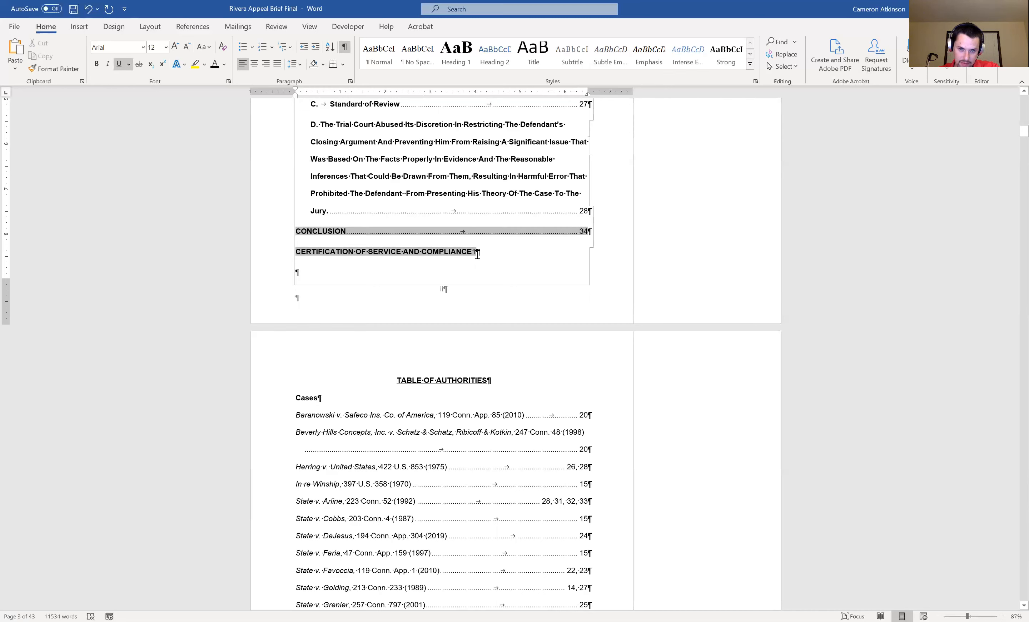
pyautogui.click(475, 252)
pyautogui.hotkey('shift', 'Right')
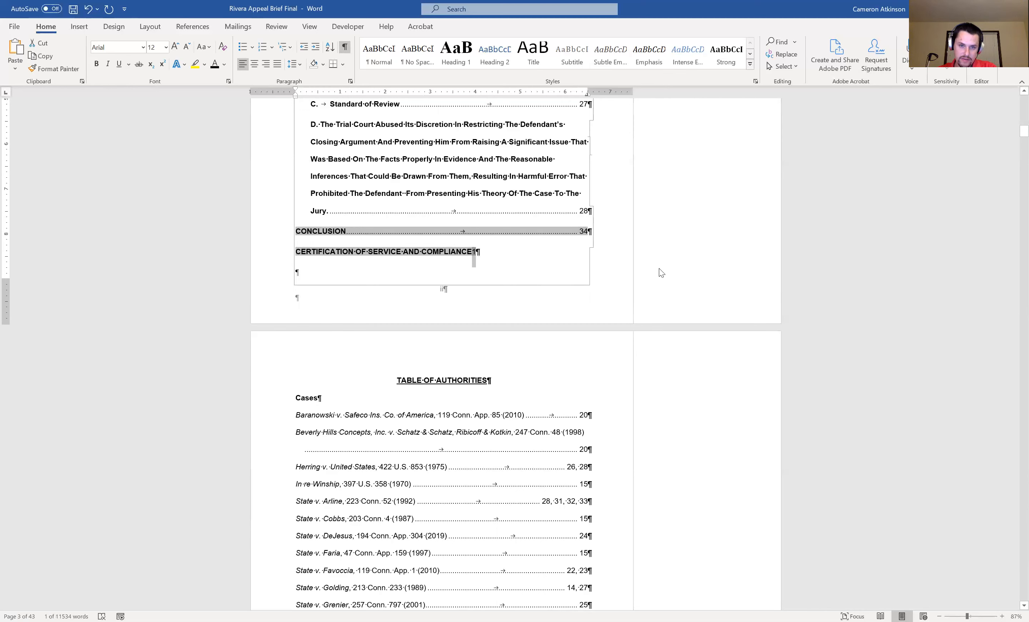
pyautogui.press('Delete')
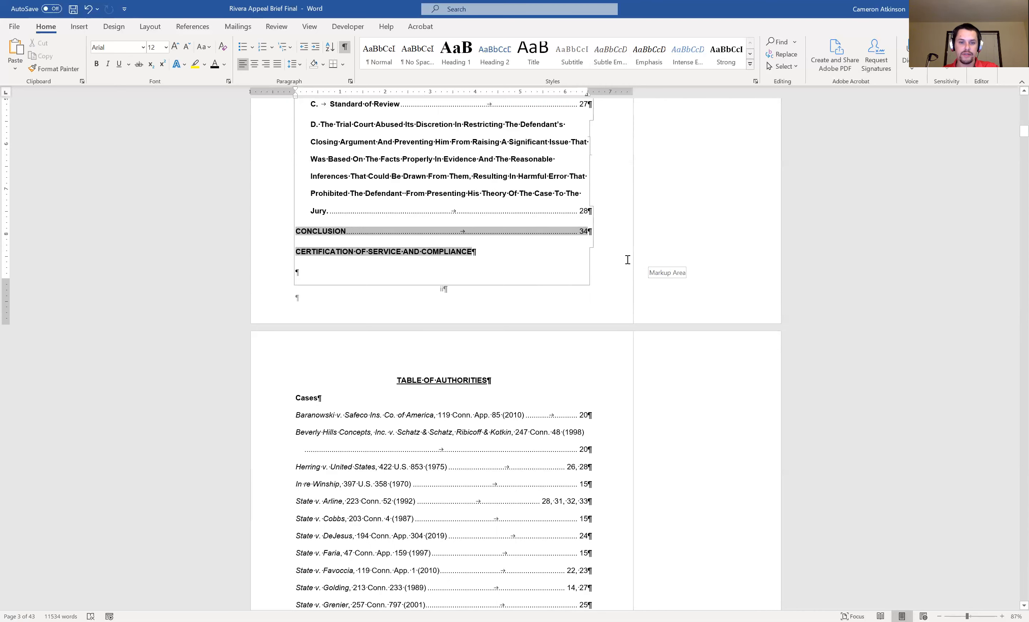
# Step: Review the Table of Contents entries and page numbers from the end back to its title
pyautogui.scroll(3, 615, 261)
pyautogui.scroll(1, 616, 261)
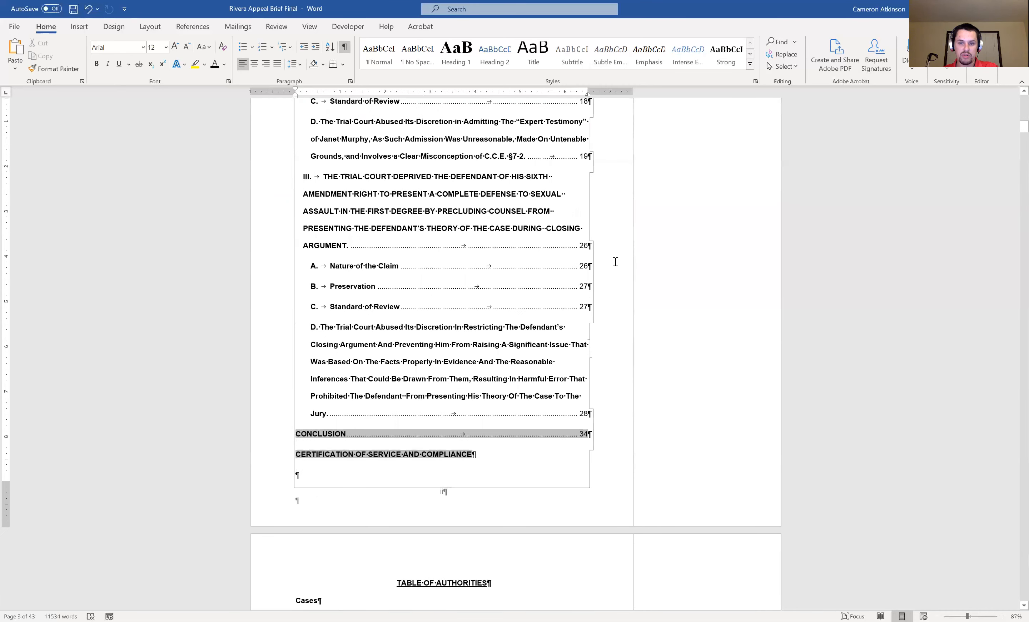
pyautogui.scroll(9, 615, 262)
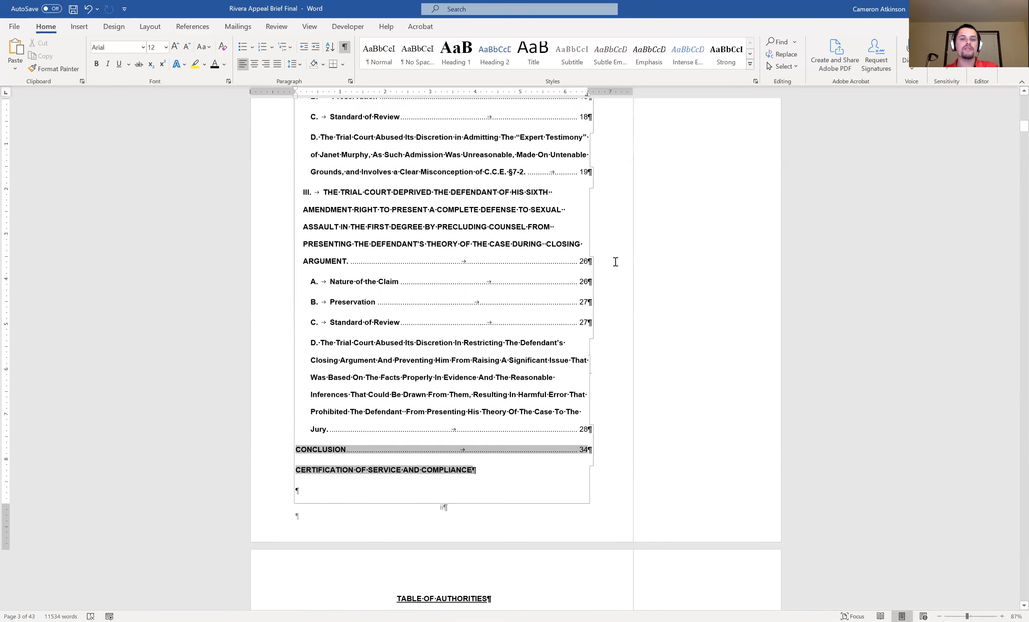
pyautogui.scroll(3, 615, 262)
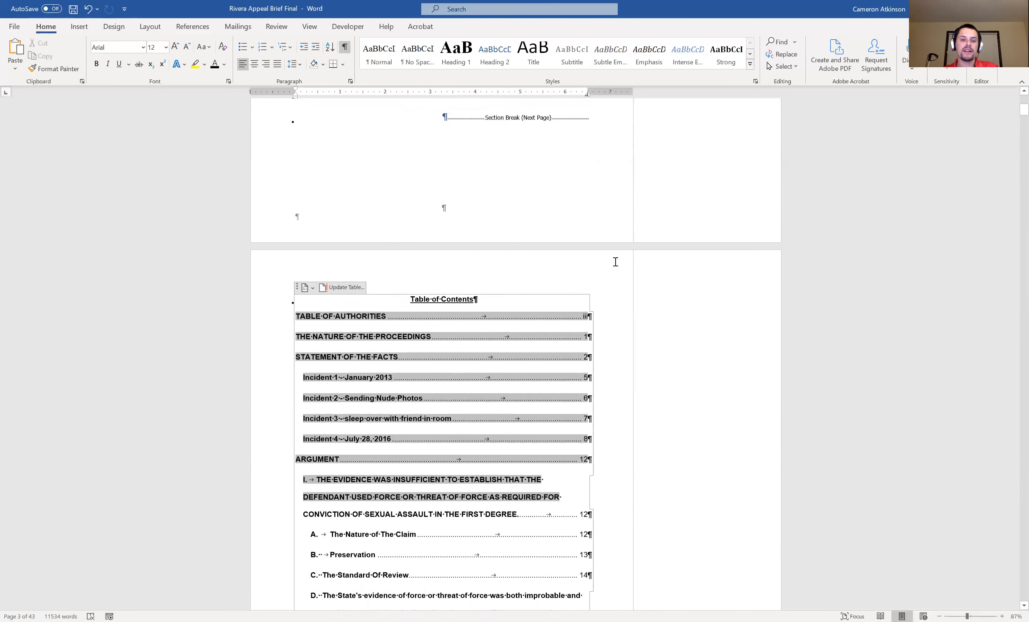